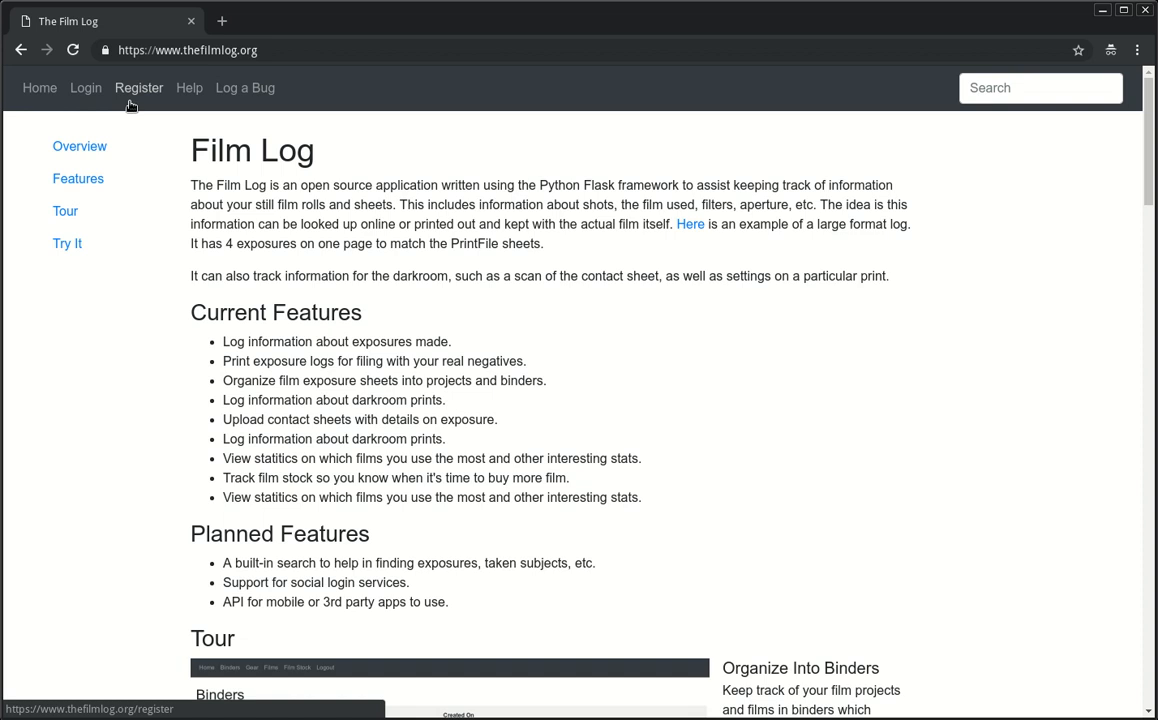
Step: Open the Register page from the Film Log home page's top navigation
{"action": "left_click", "coordinate": [129, 101]}
Step: Enter the new username and the password twice, leaving the optional e-mail blank
{"action": "left_click", "coordinate": [170, 230]}
{"action": "type", "text": "testbob5"}
{"action": "key", "text": "Tab"}
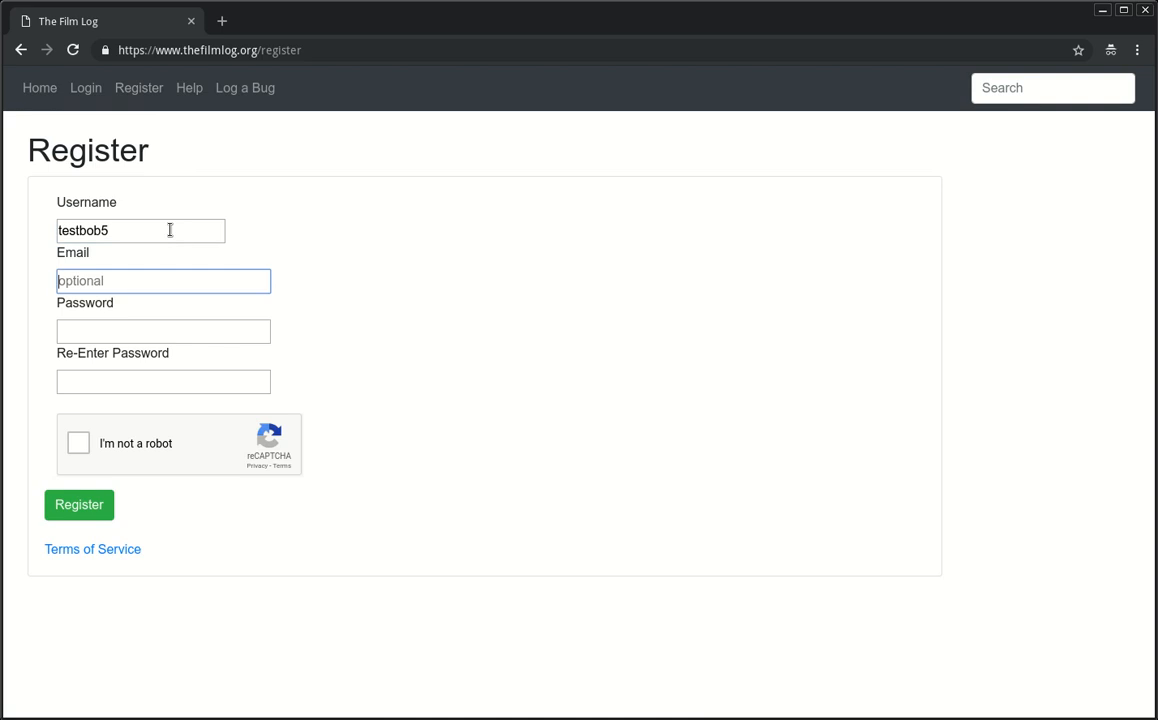
{"action": "key", "text": "Tab"}
{"action": "type", "text": "testbob"}
{"action": "key", "text": "Tab"}
{"action": "type", "text": "testbob"}
Step: Pass the reCAPTCHA by selecting the three parking-meter images, then submit the registration
{"action": "key", "text": "Tab"}
{"action": "key", "text": "space"}
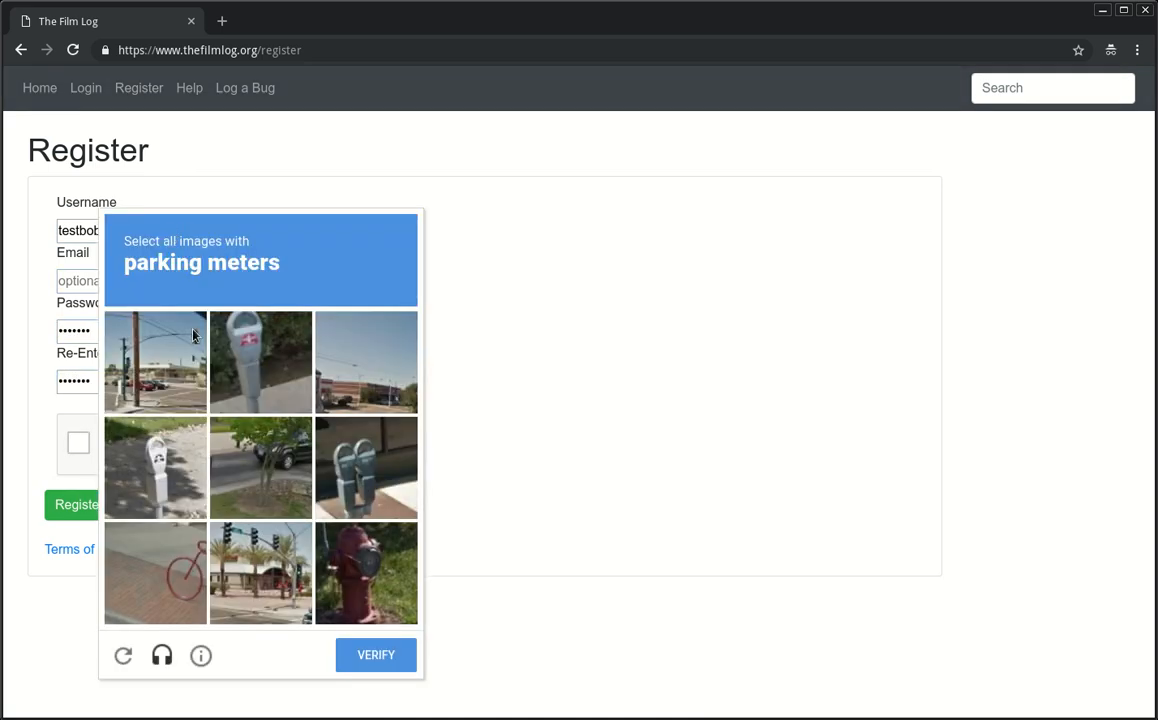
{"action": "left_click", "coordinate": [222, 349]}
{"action": "left_click", "coordinate": [150, 460]}
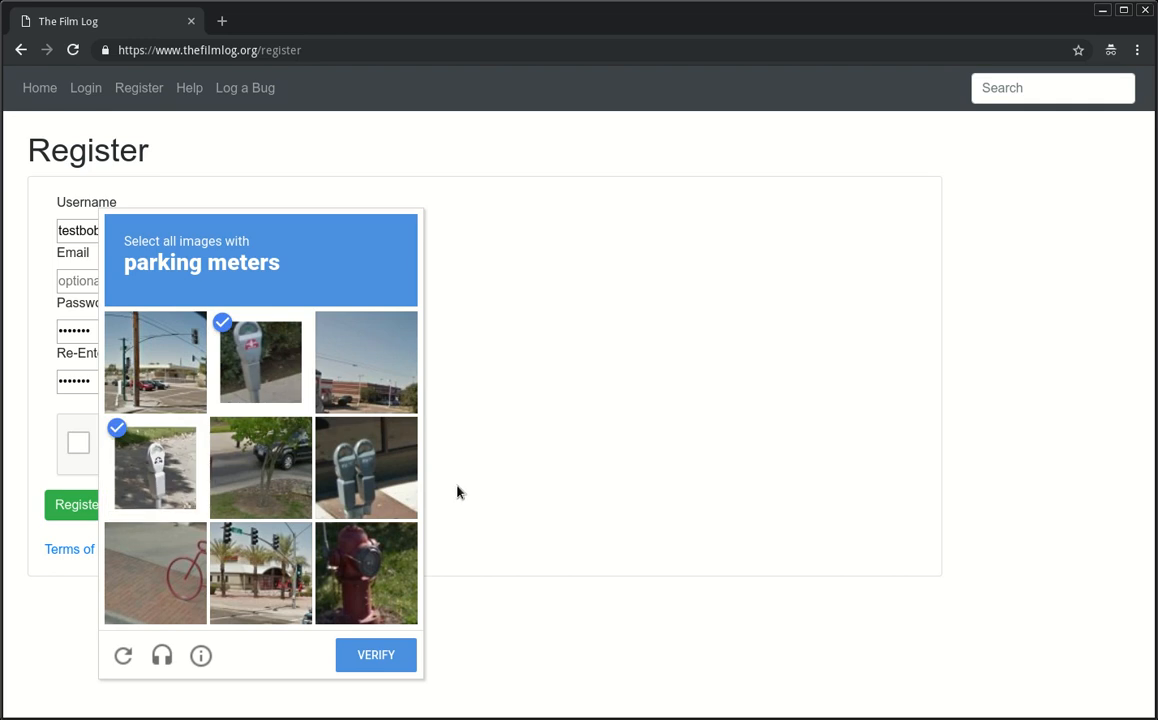
{"action": "left_click", "coordinate": [385, 498]}
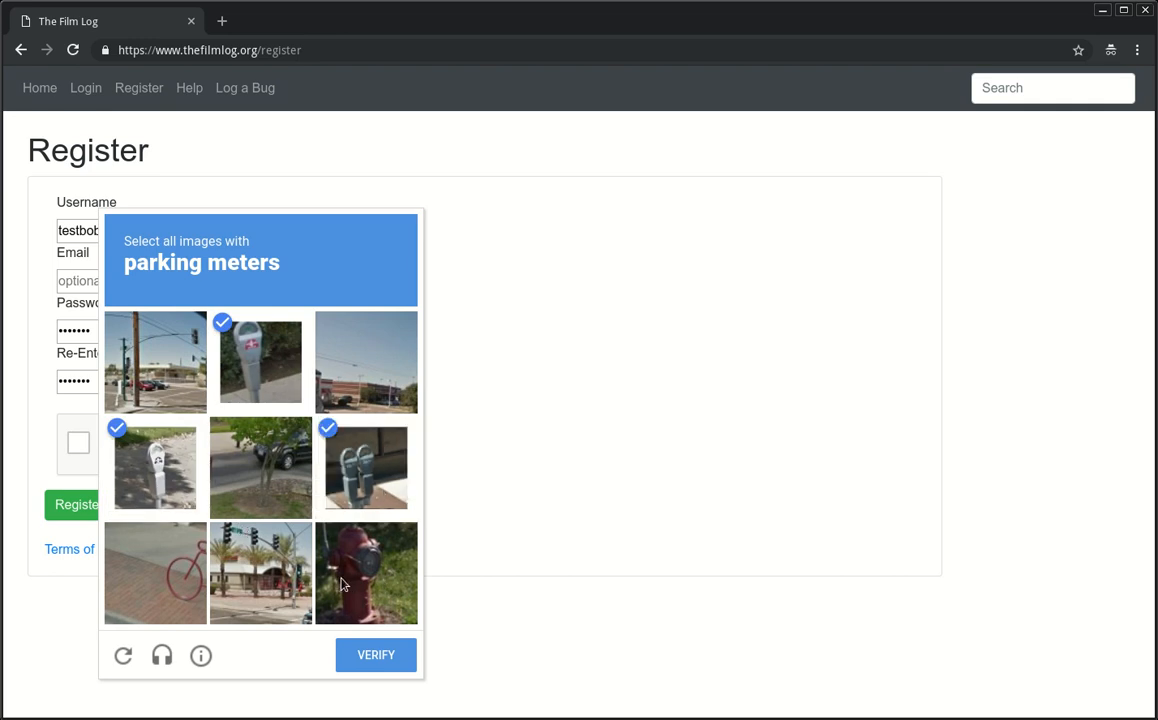
{"action": "left_click", "coordinate": [377, 655]}
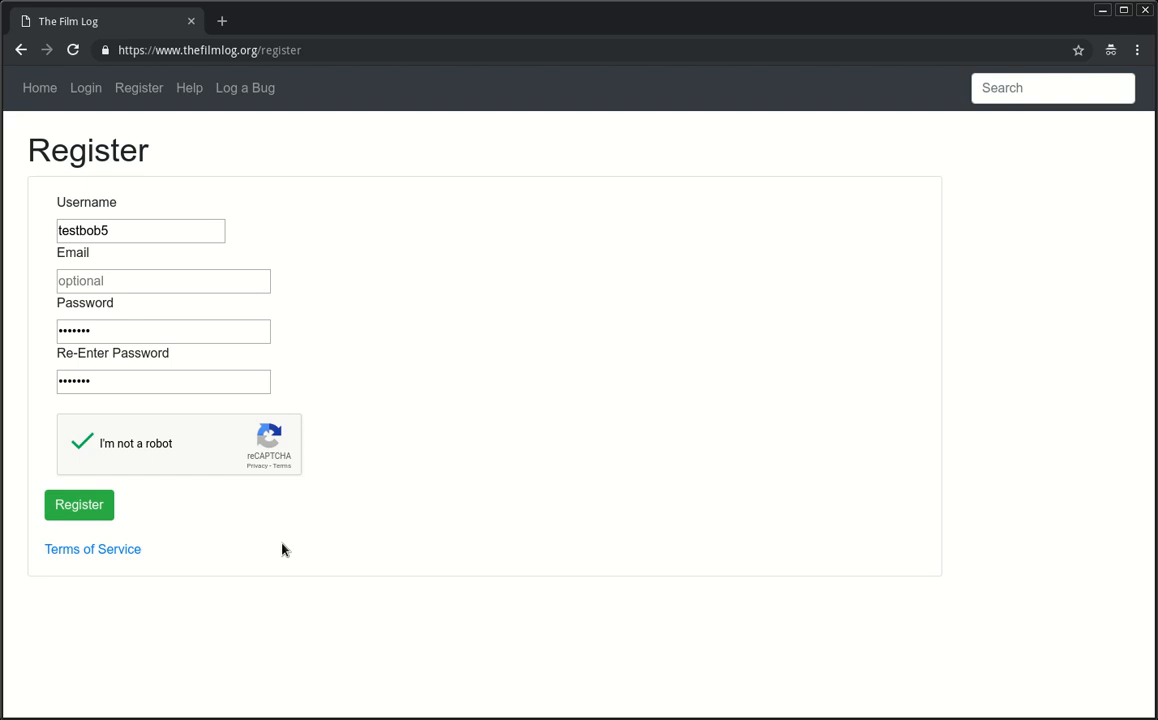
{"action": "left_click", "coordinate": [109, 510]}
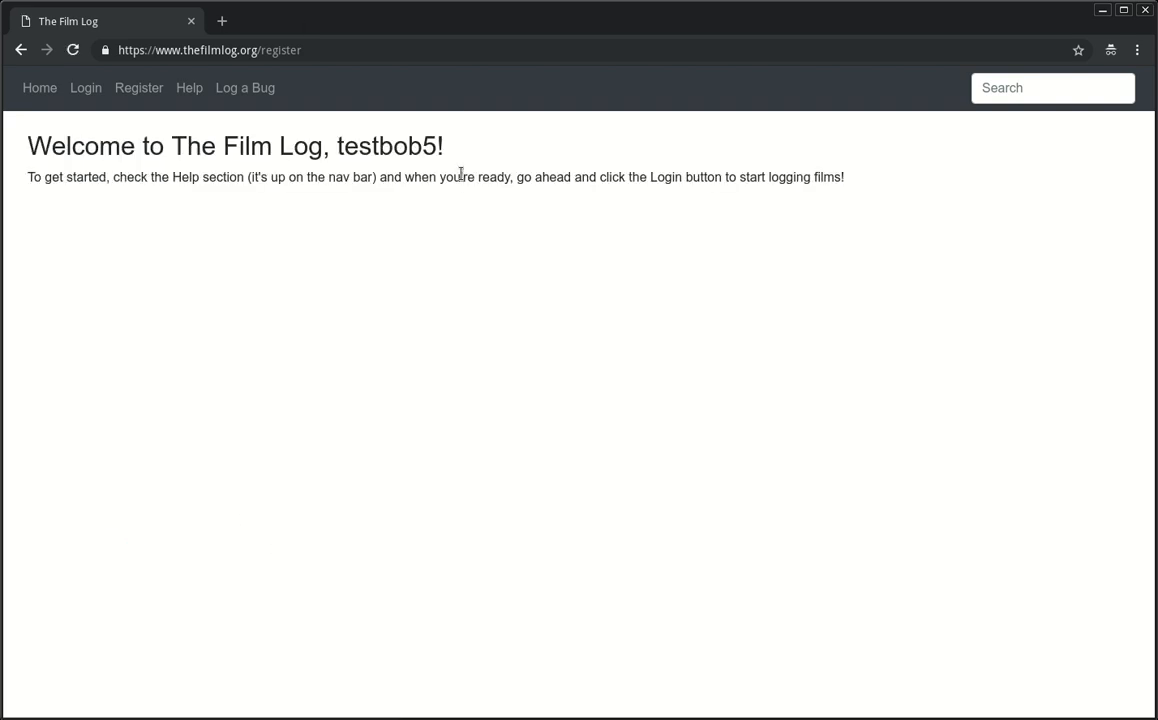
Step: Log in with the new account's username and password, then go to Gear > Cameras
{"action": "left_click", "coordinate": [85, 90]}
{"action": "left_click", "coordinate": [168, 196]}
{"action": "type", "text": "testbob56"}
{"action": "key", "text": "Tab"}
{"action": "type", "text": "password"}
{"action": "key", "text": "Return"}
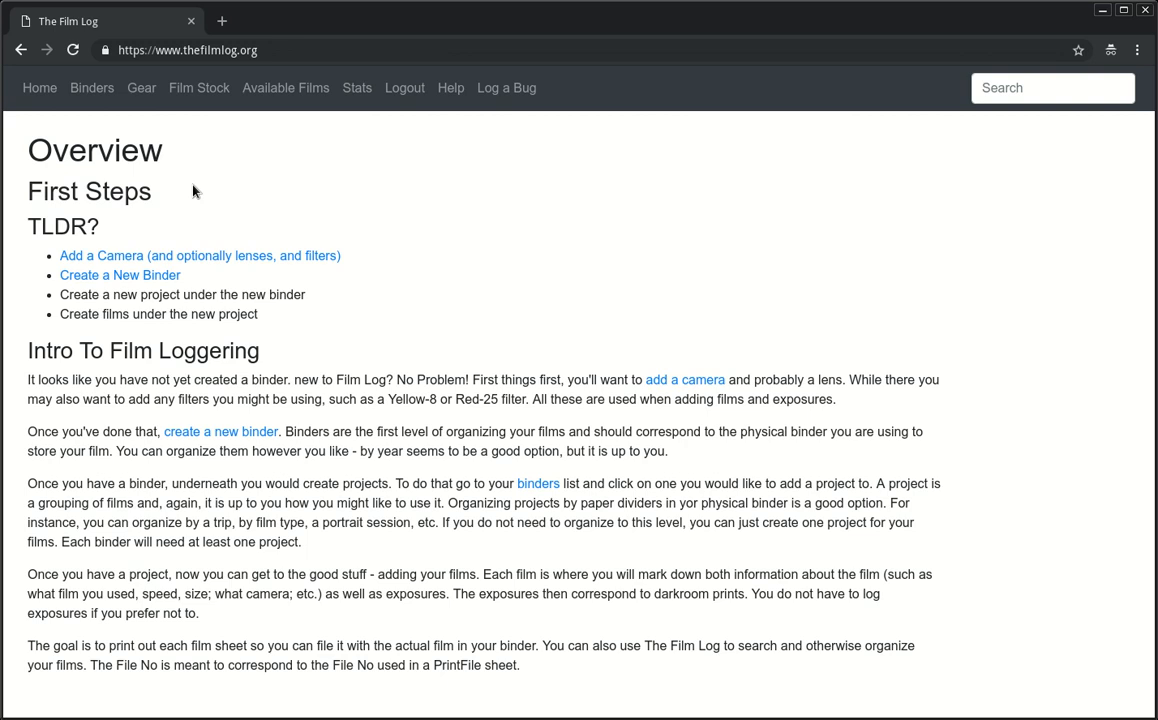
{"action": "left_click", "coordinate": [142, 99]}
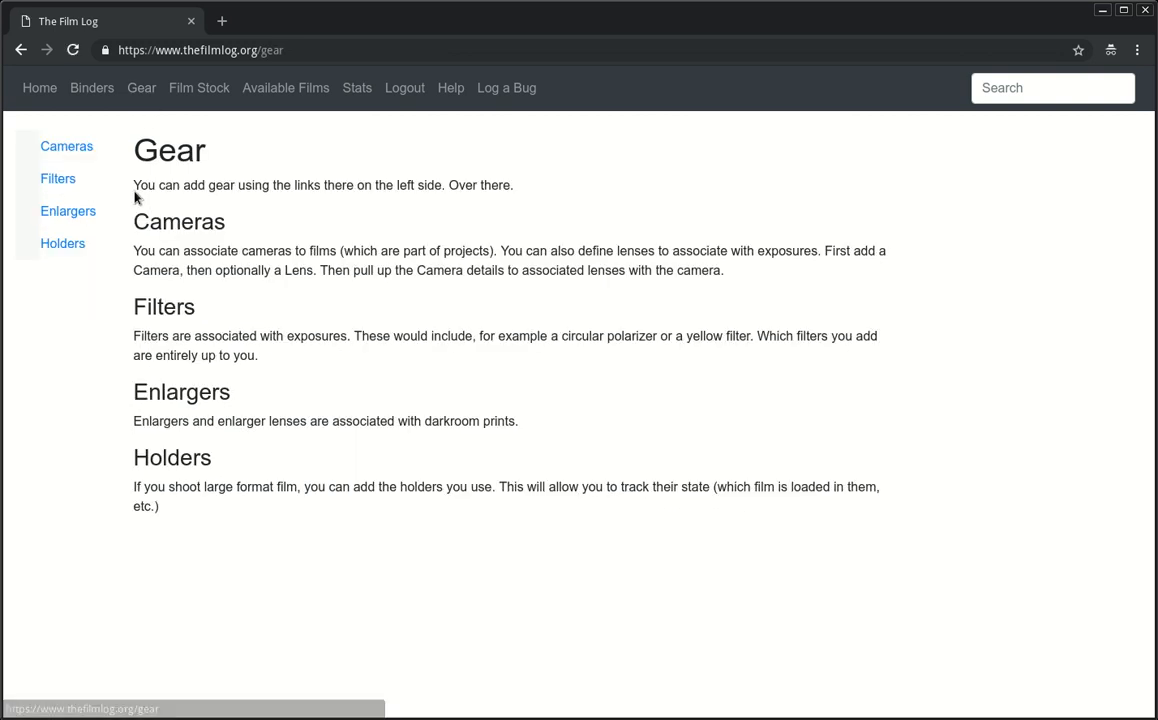
{"action": "left_click", "coordinate": [84, 152]}
Step: Add the Minolta X-700 and Minolta X-570 cameras
{"action": "left_click", "coordinate": [375, 364]}
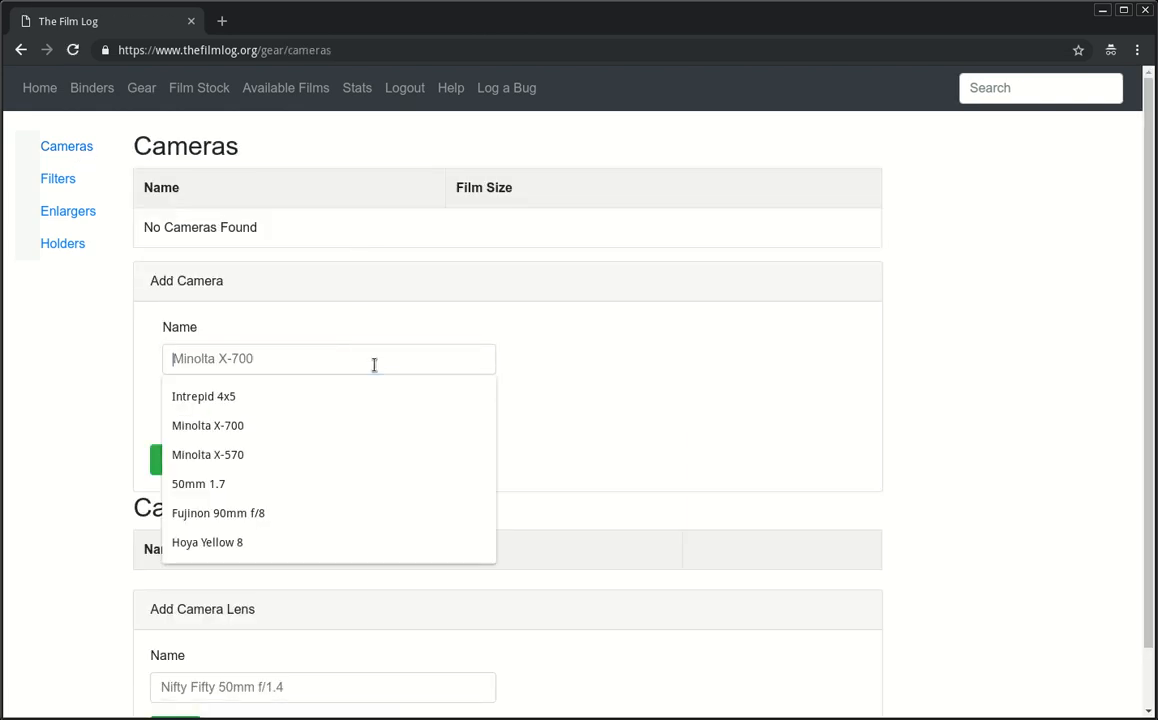
{"action": "key", "text": "Down"}
{"action": "key", "text": "Down"}
{"action": "key", "text": "Return"}
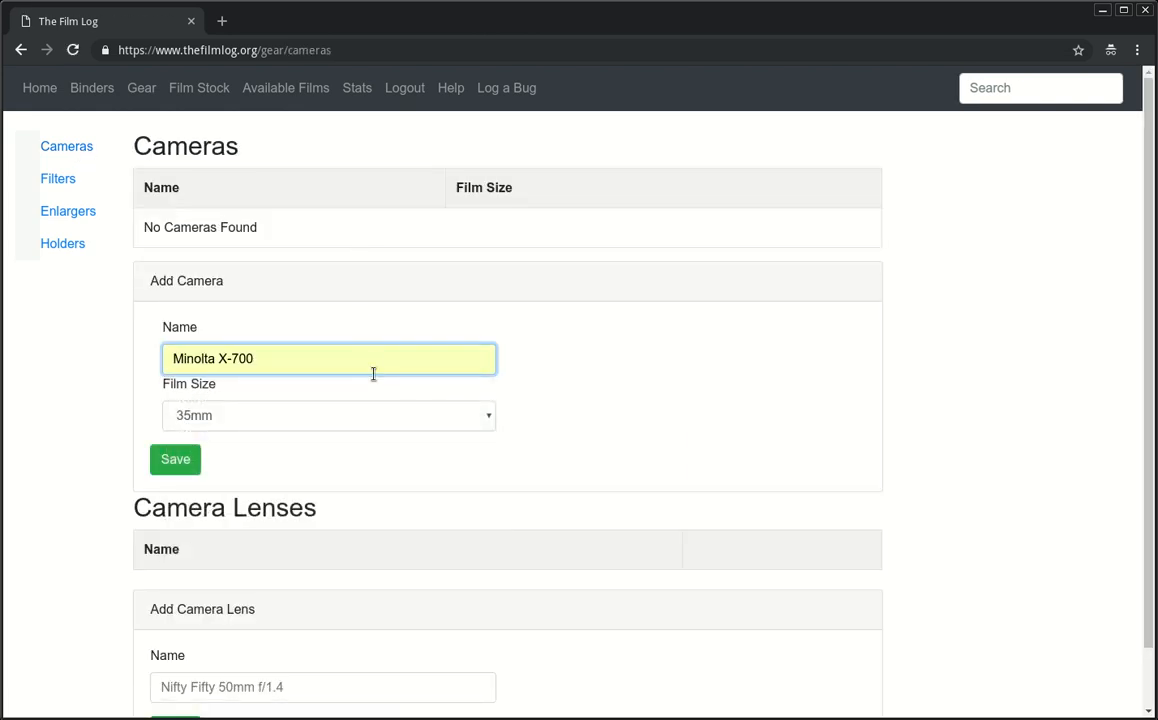
{"action": "key", "text": "Tab"}
{"action": "left_click", "coordinate": [175, 459]}
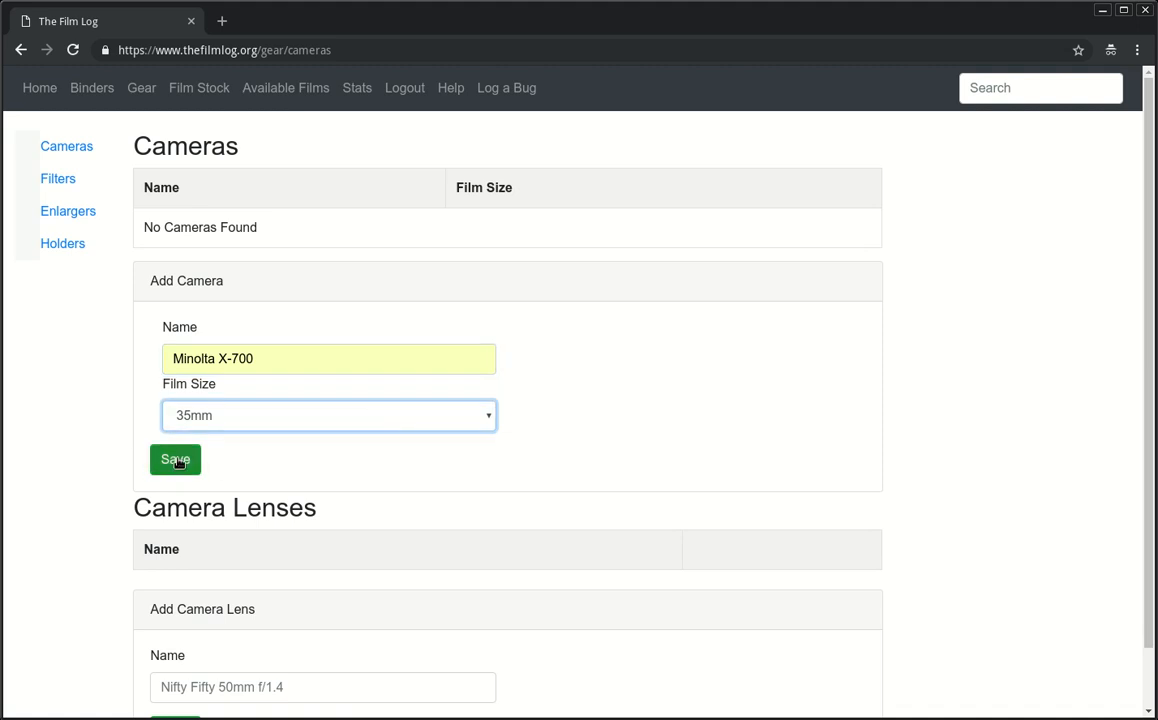
{"action": "left_click", "coordinate": [283, 361]}
{"action": "key", "text": "BackSpace"}
{"action": "key", "text": "BackSpace"}
{"action": "key", "text": "BackSpace"}
{"action": "type", "text": "570"}
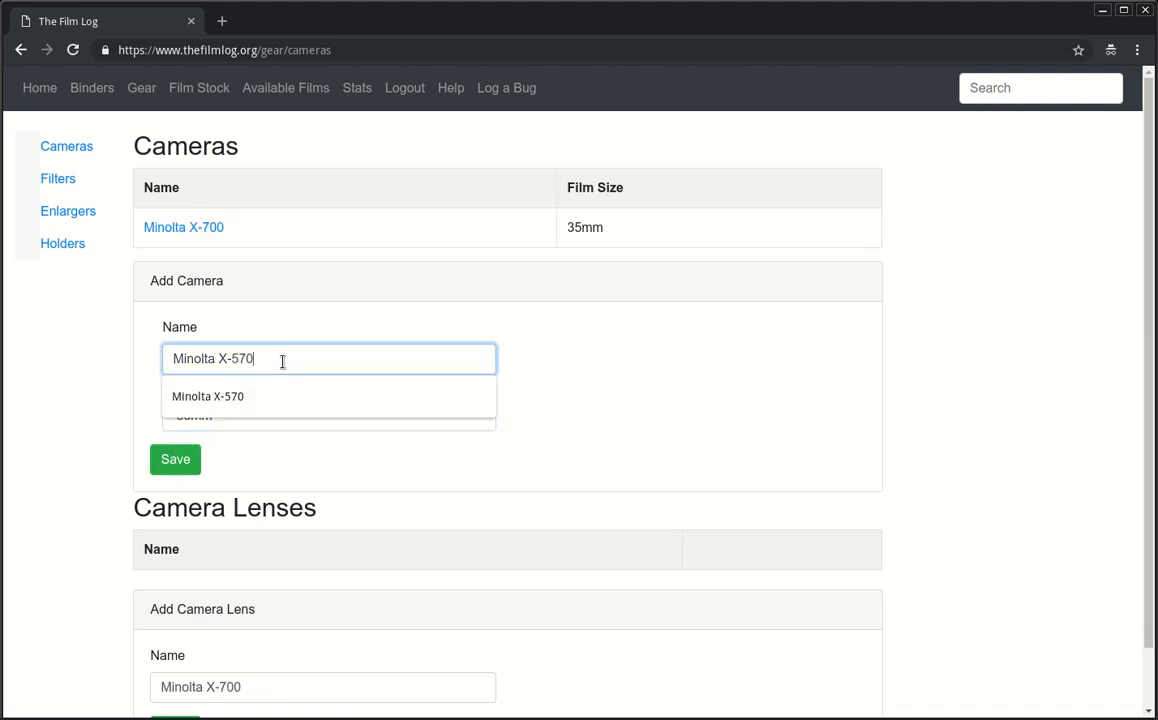
{"action": "key", "text": "Return"}
Step: Add the Intrepid 4x5 camera with film size 4x5
{"action": "left_click", "coordinate": [316, 405]}
{"action": "key", "text": "ctrl+a"}
{"action": "type", "text": "Int"}
{"action": "key", "text": "Down"}
{"action": "key", "text": "Tab"}
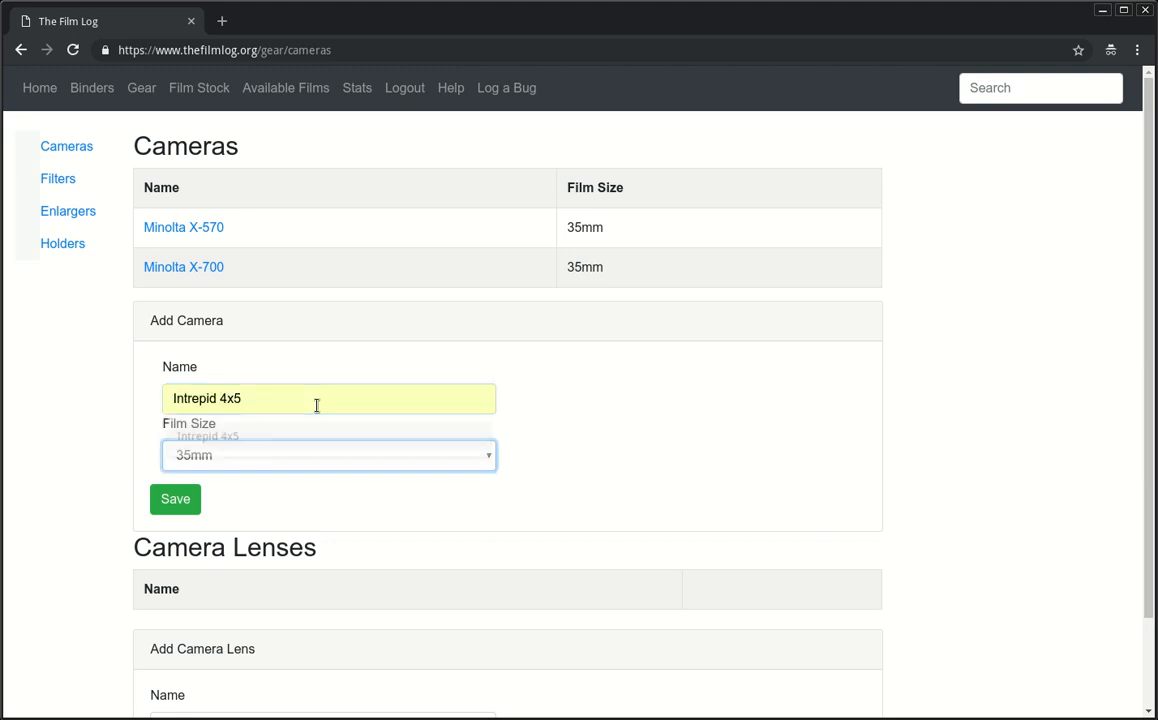
{"action": "key", "text": "Down"}
{"action": "left_click", "coordinate": [180, 500]}
Step: Add the Rokkor 50mm 1.7 lens
{"action": "left_click", "coordinate": [323, 511]}
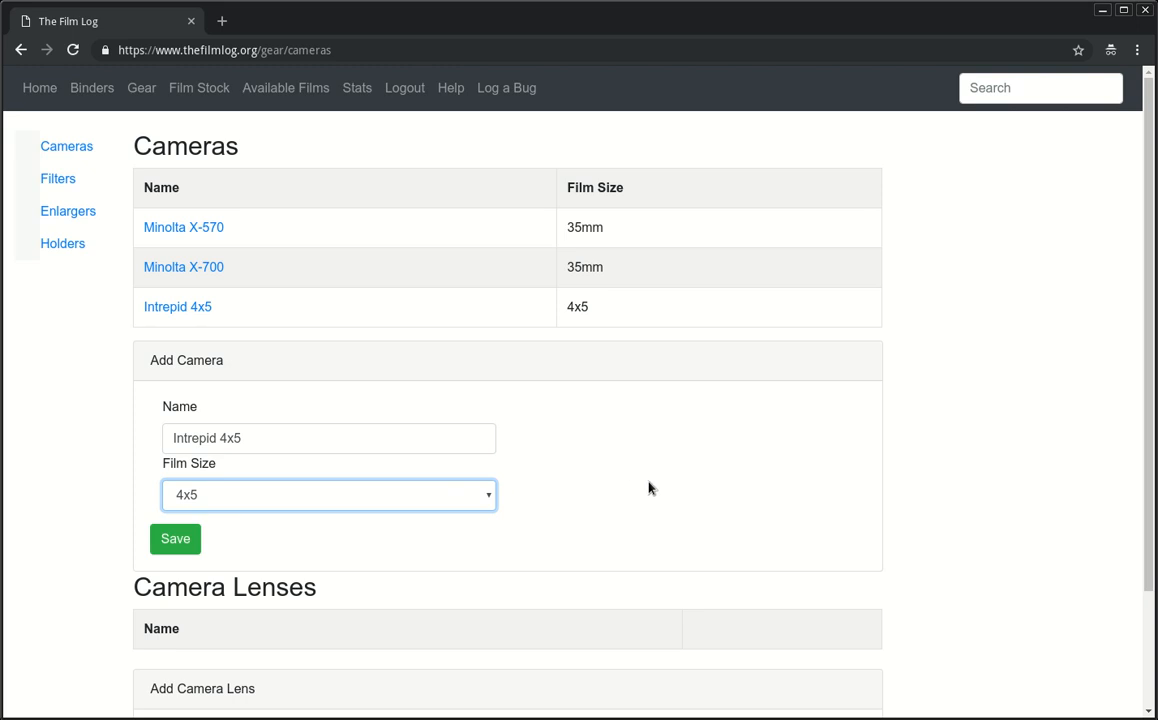
{"action": "left_click_drag", "start_coordinate": [685, 315], "coordinate": [525, 264]}
{"action": "left_click", "coordinate": [687, 335]}
{"action": "left_click", "coordinate": [398, 504]}
{"action": "scroll", "coordinate": [708, 502], "scroll_direction": "down", "scroll_amount": 3}
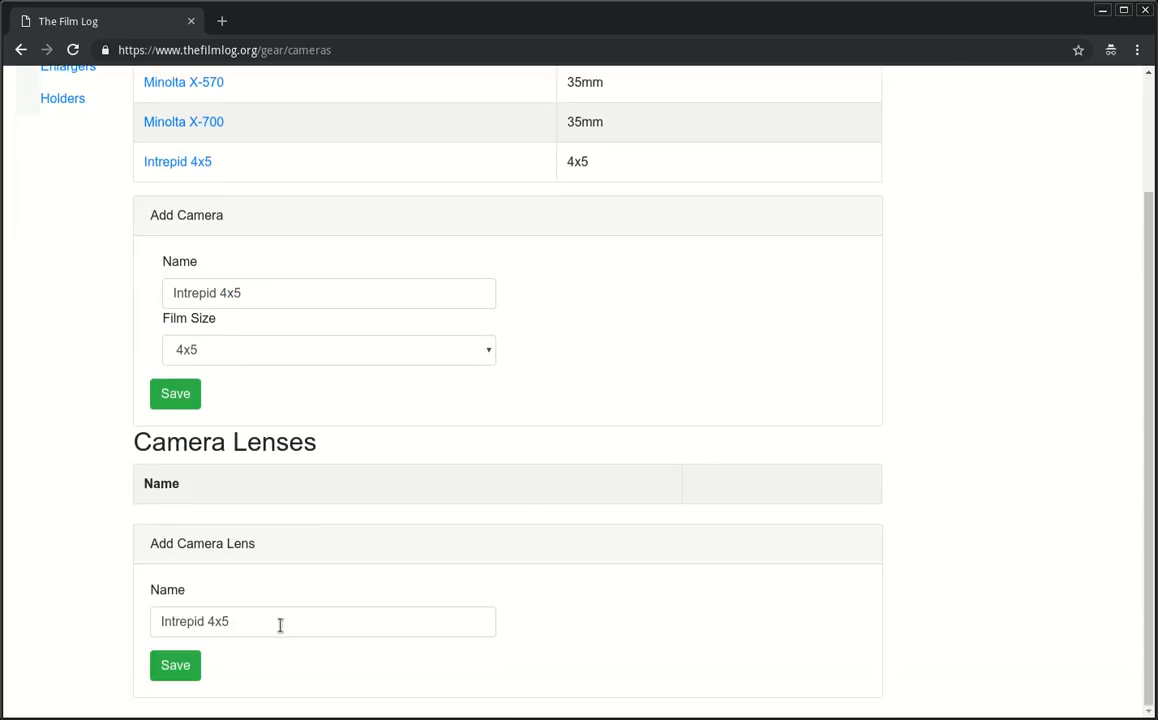
{"action": "left_click", "coordinate": [279, 626]}
{"action": "key", "text": "ctrl+a"}
{"action": "type", "text": "Rokkor "}
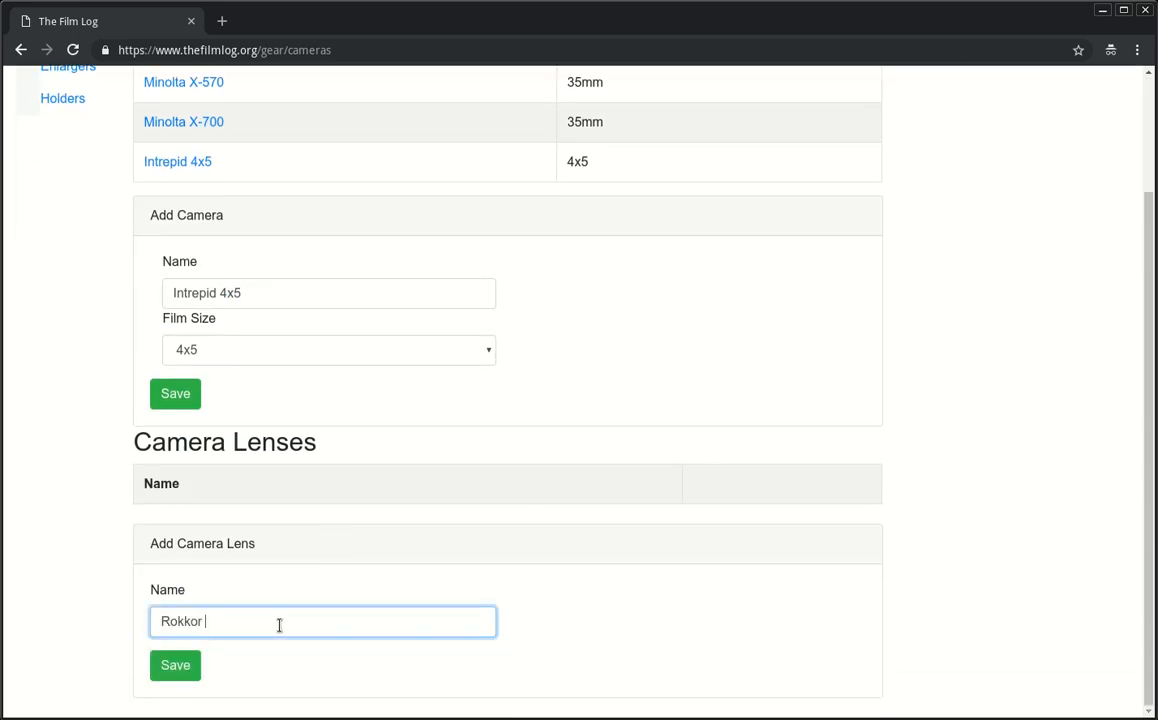
{"action": "type", "text": "50mm 1.7"}
{"action": "left_click", "coordinate": [185, 668]}
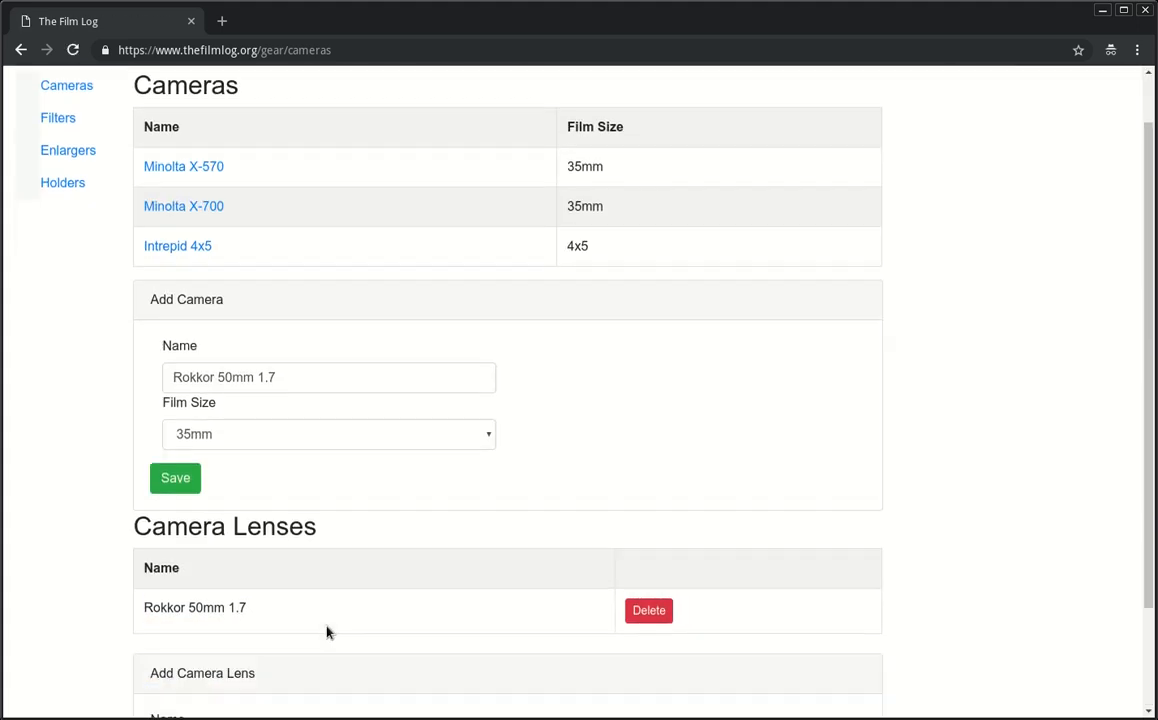
Step: Add the Fujinon 90mm f/8 lens, then open the Minolta X-570 for editing
{"action": "left_click", "coordinate": [334, 651]}
{"action": "key", "text": "ctrl+a"}
{"action": "type", "text": "Fuj"}
{"action": "key", "text": "Down"}
{"action": "key", "text": "Return"}
{"action": "left_click", "coordinate": [172, 690]}
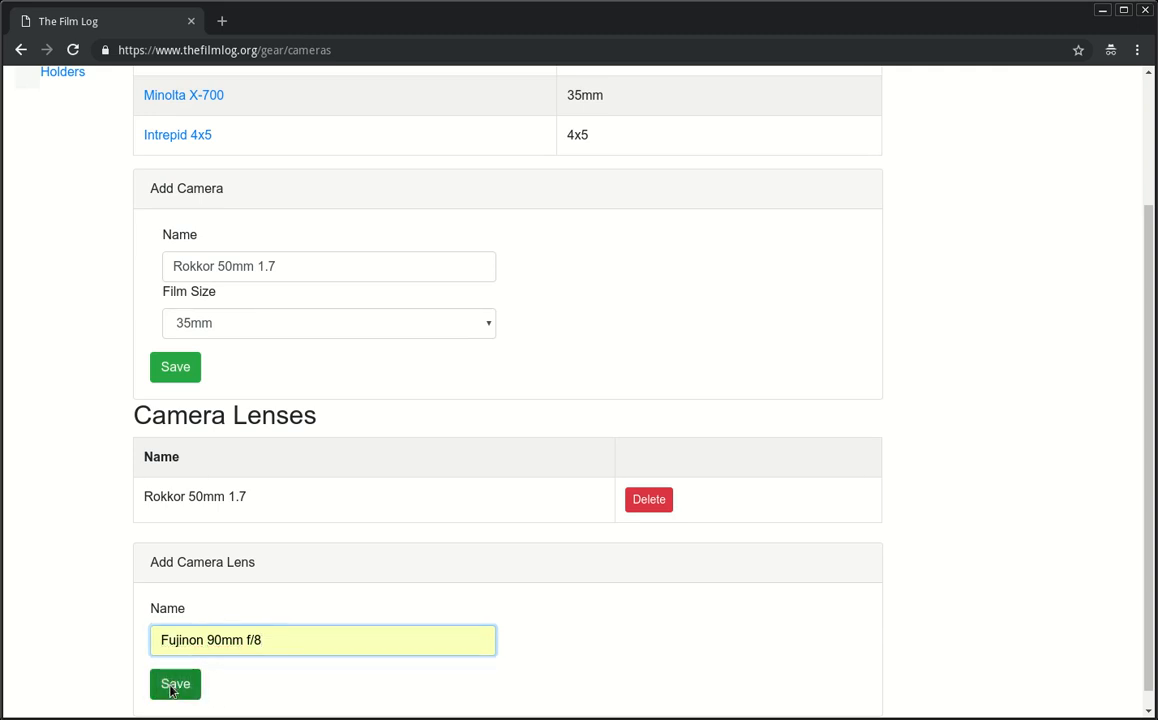
{"action": "left_click", "coordinate": [180, 228]}
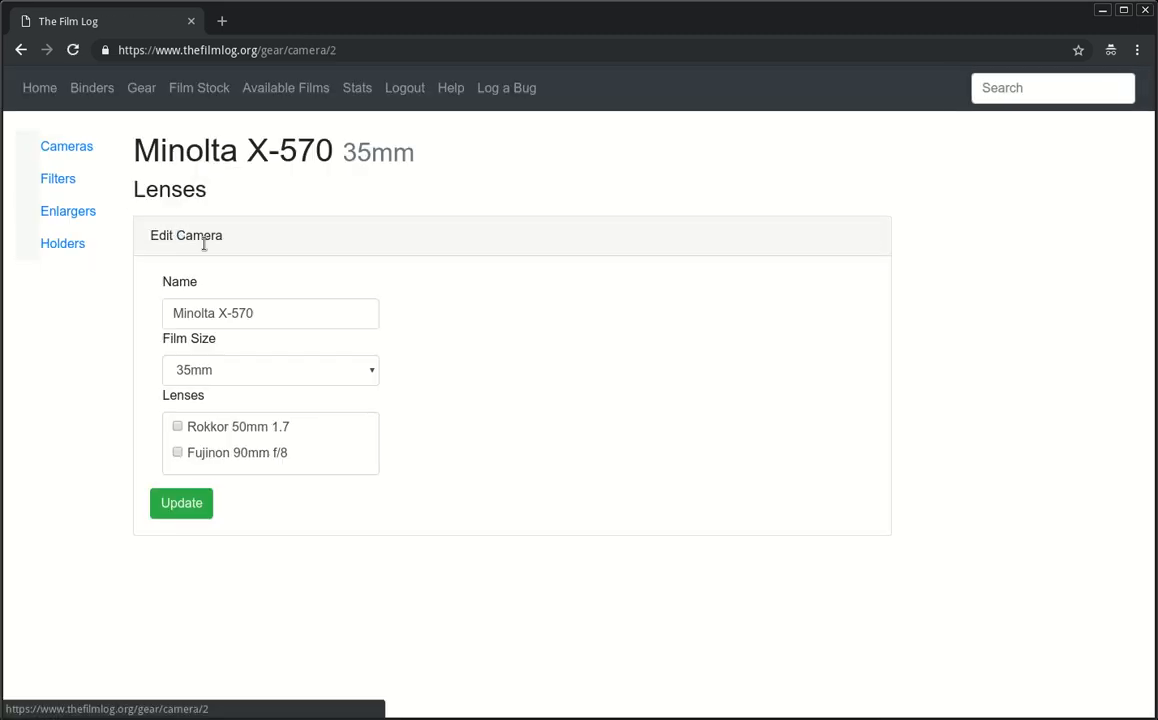
Step: Attach the Rokkor 50mm 1.7 lens to both the Minolta X-570 and X-700
{"action": "left_click", "coordinate": [177, 428]}
{"action": "left_click", "coordinate": [180, 510]}
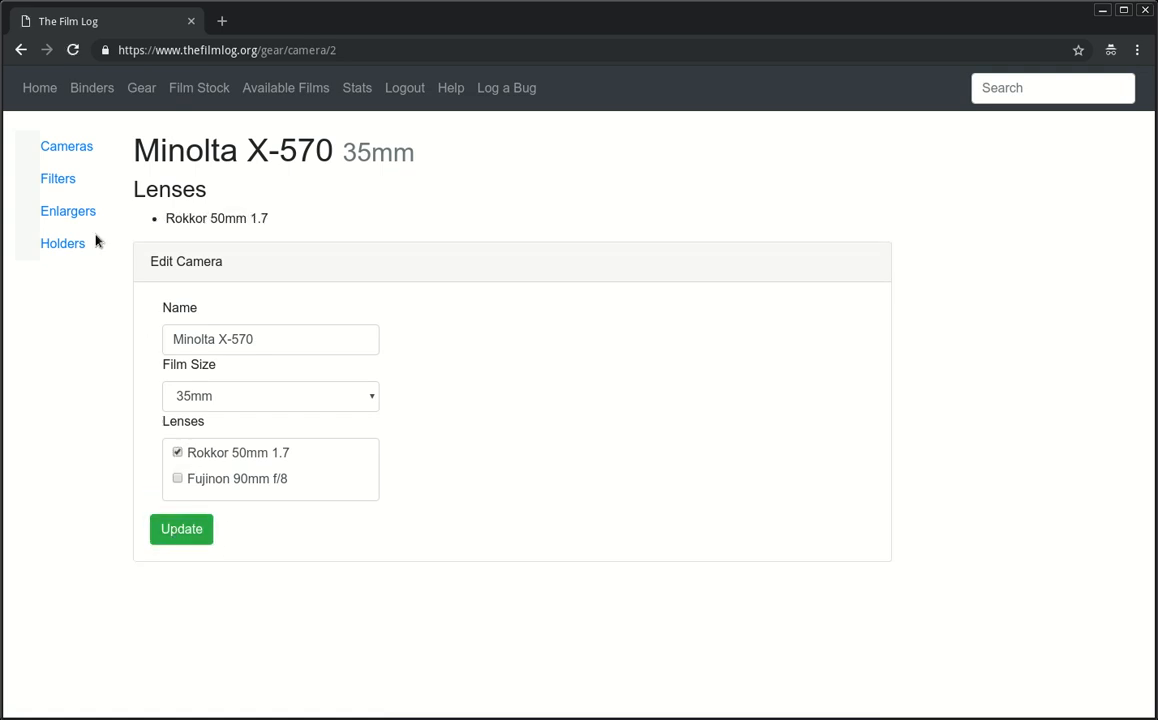
{"action": "left_click", "coordinate": [68, 150]}
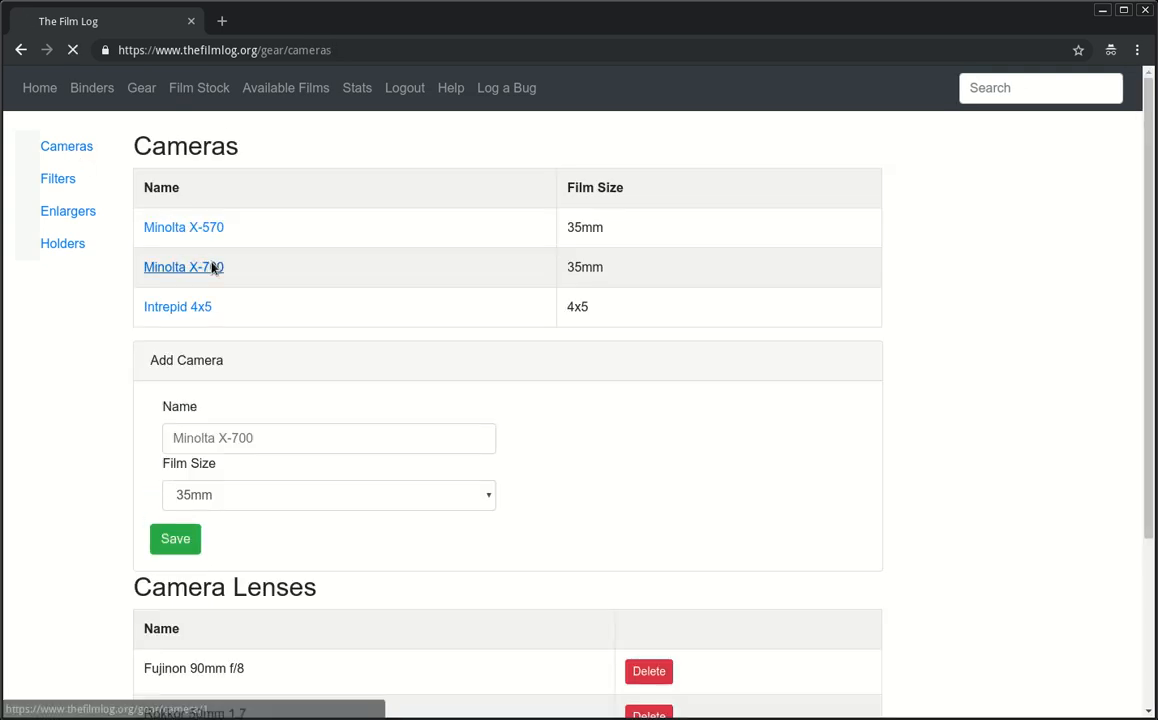
{"action": "left_click", "coordinate": [205, 266]}
{"action": "left_click", "coordinate": [177, 427]}
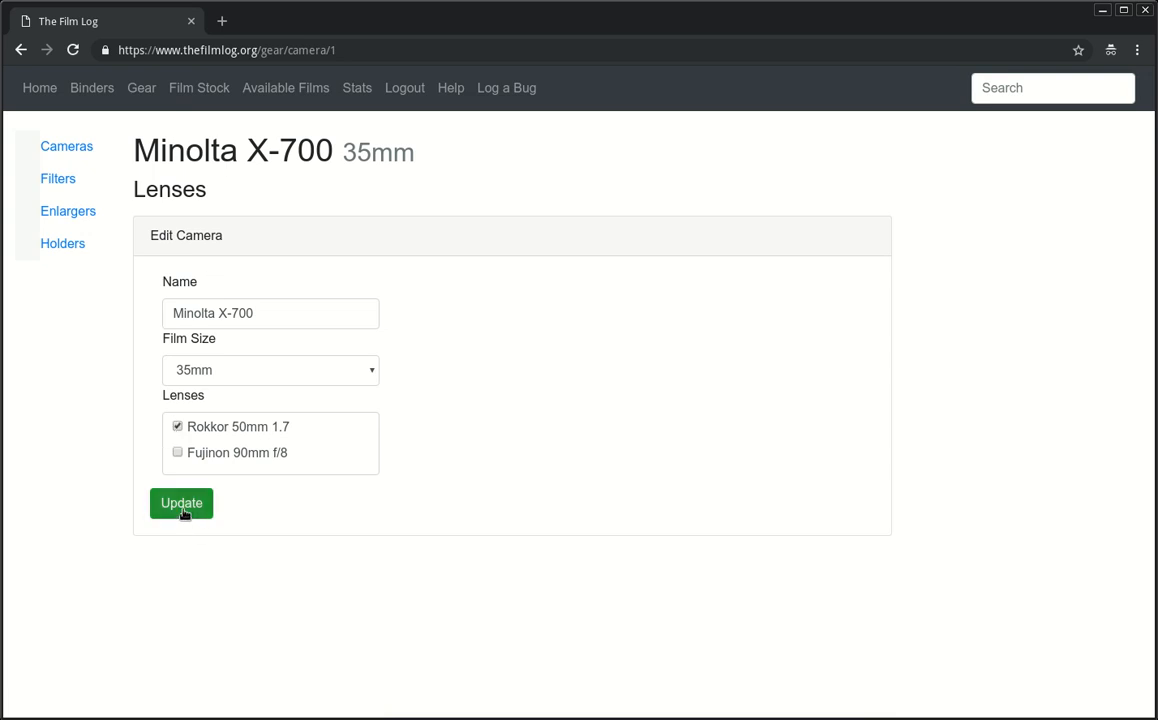
{"action": "left_click", "coordinate": [183, 512]}
{"action": "left_click", "coordinate": [70, 149]}
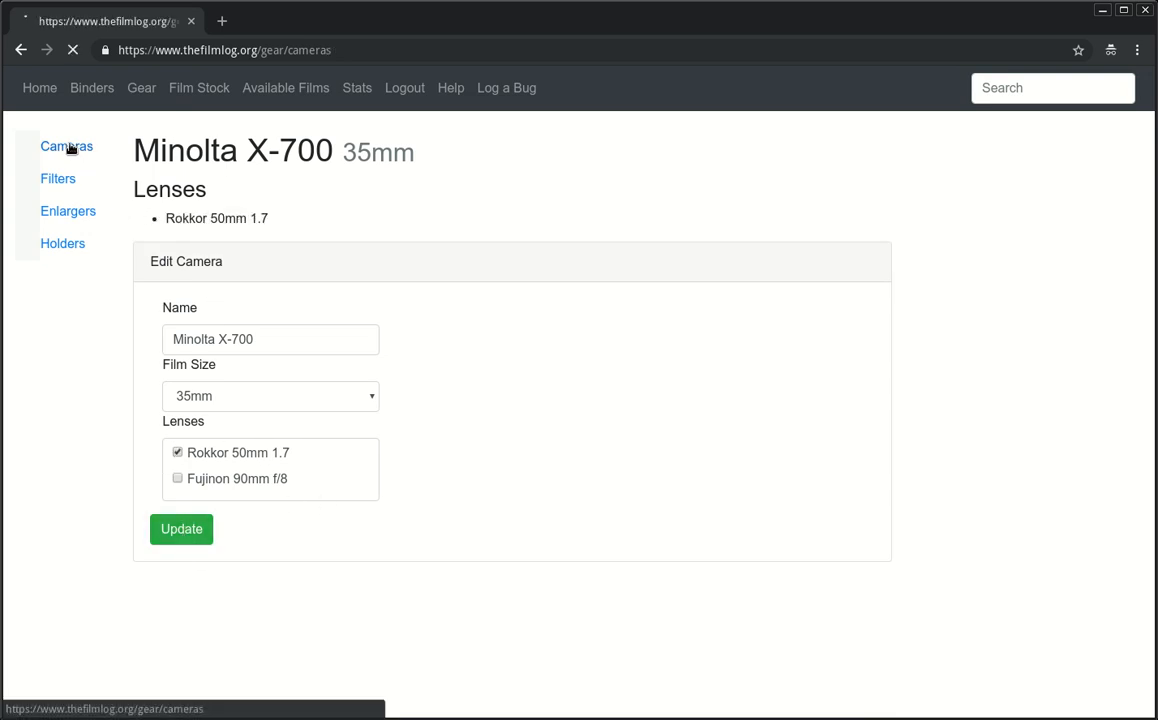
Step: Attach the Fujinon 90mm f/8 lens to the Intrepid 4x5 and return to Cameras
{"action": "left_click", "coordinate": [201, 308]}
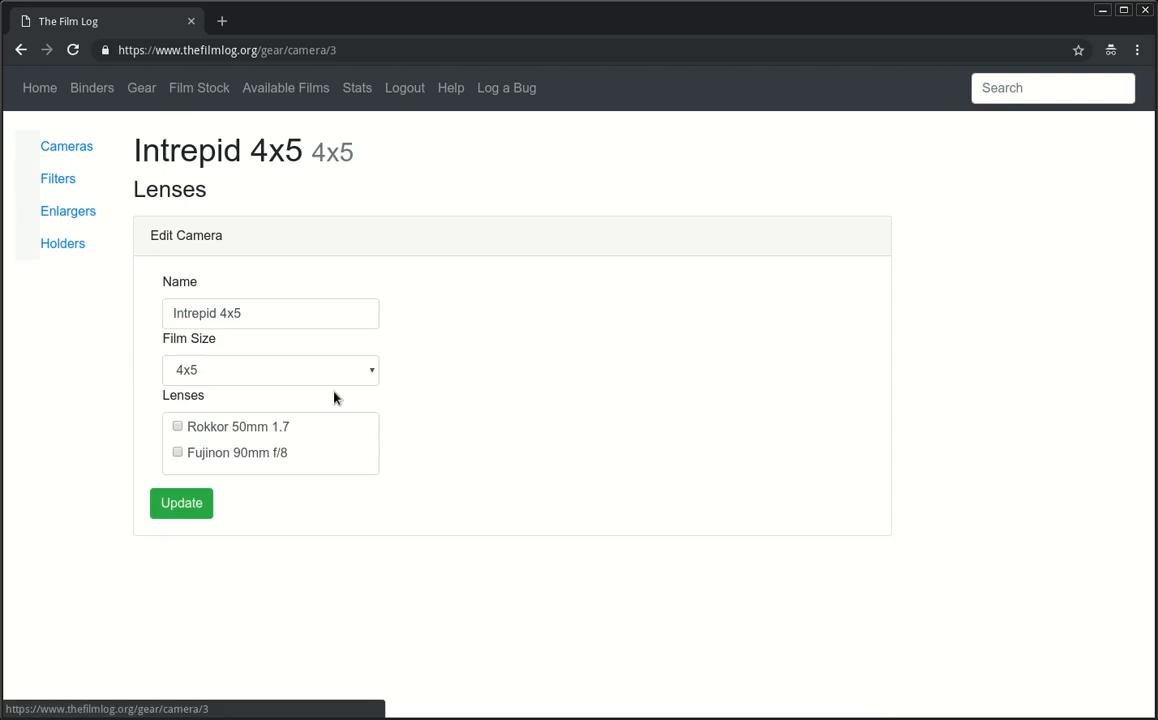
{"action": "left_click", "coordinate": [177, 454]}
{"action": "left_click", "coordinate": [181, 510]}
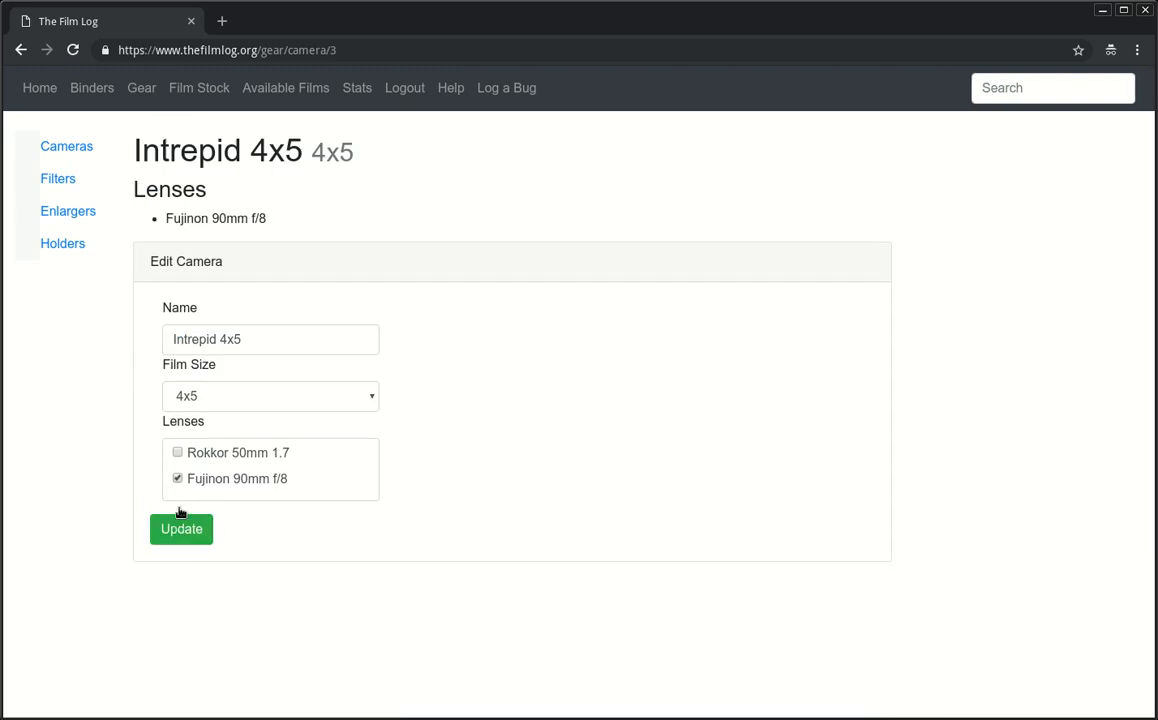
{"action": "left_click", "coordinate": [76, 146]}
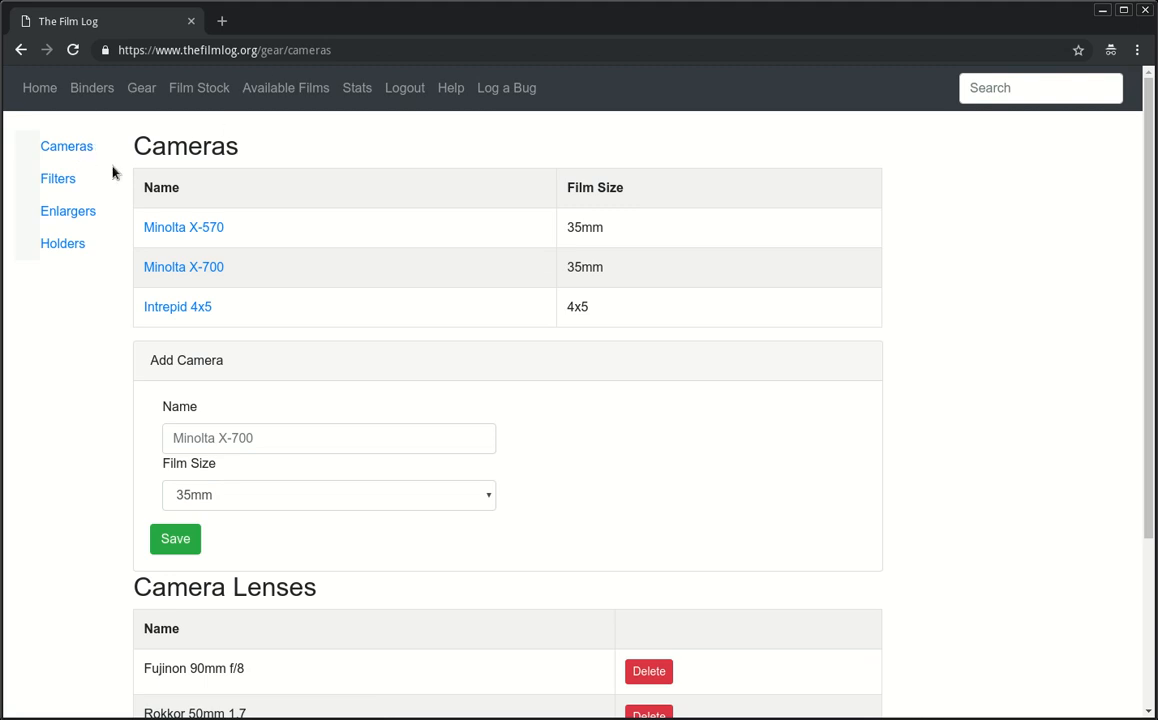
Step: On the Filters page, save Hoya Yellow 8 with code YEL8, 1.0 EV, factor 2.0
{"action": "left_click", "coordinate": [63, 186]}
{"action": "left_click", "coordinate": [372, 376]}
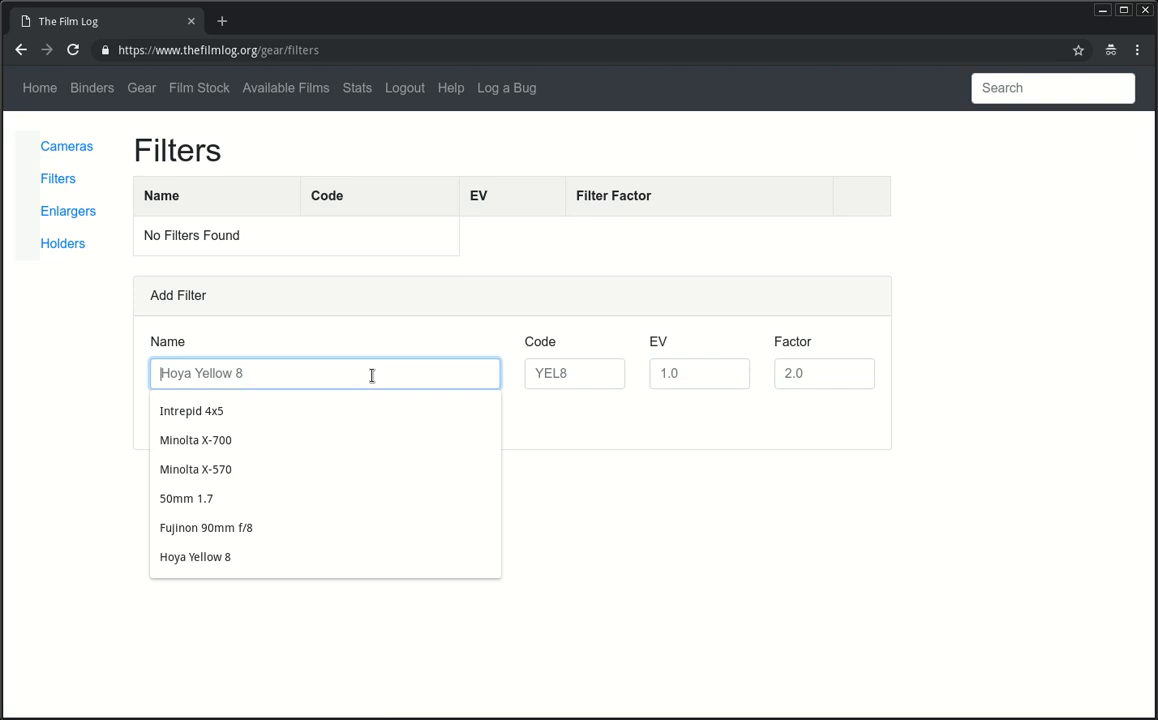
{"action": "type", "text": "Hoya"}
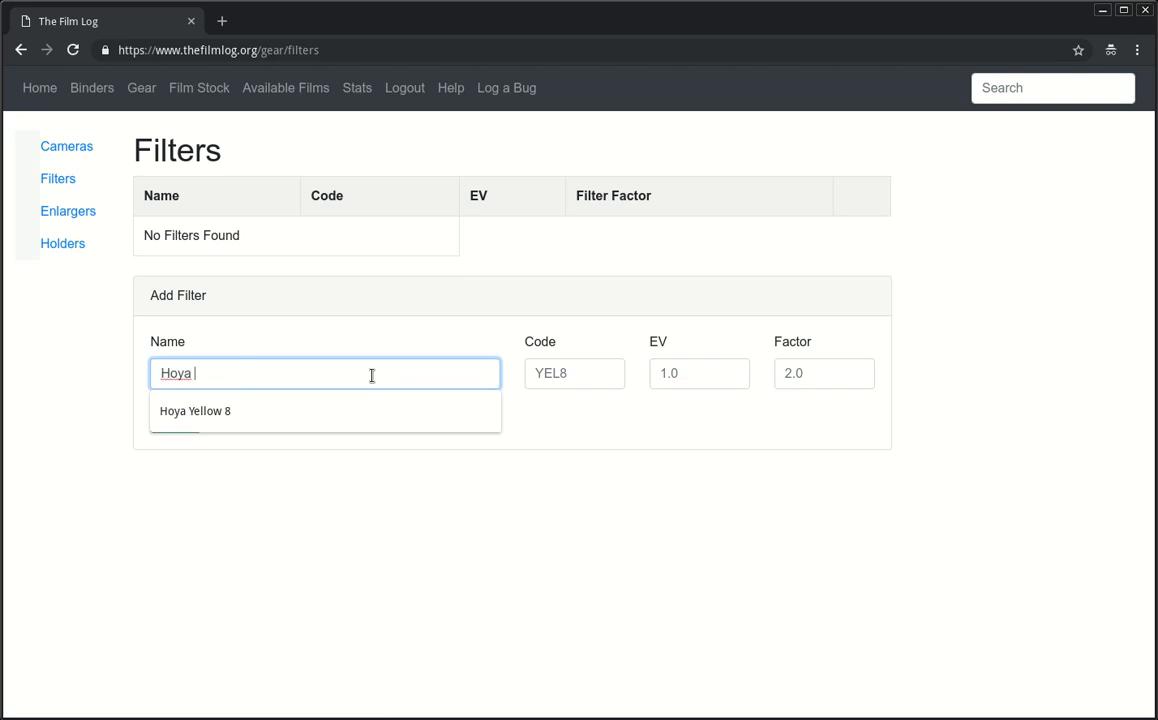
{"action": "key", "text": "Down"}
{"action": "key", "text": "Tab"}
{"action": "type", "text": "YEL8"}
{"action": "key", "text": "Tab"}
{"action": "type", "text": "1.0"}
{"action": "key", "text": "Tab"}
{"action": "type", "text": "2.0"}
{"action": "key", "text": "Return"}
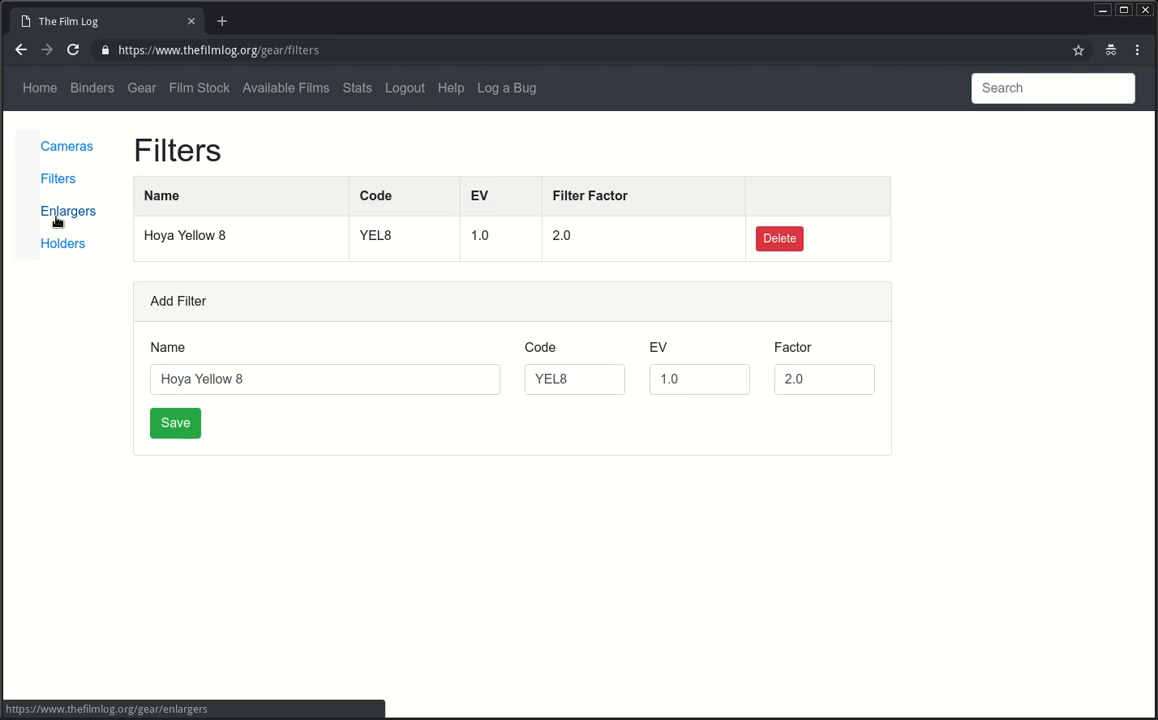
Step: Create a new binder named 2018
{"action": "left_click", "coordinate": [96, 93]}
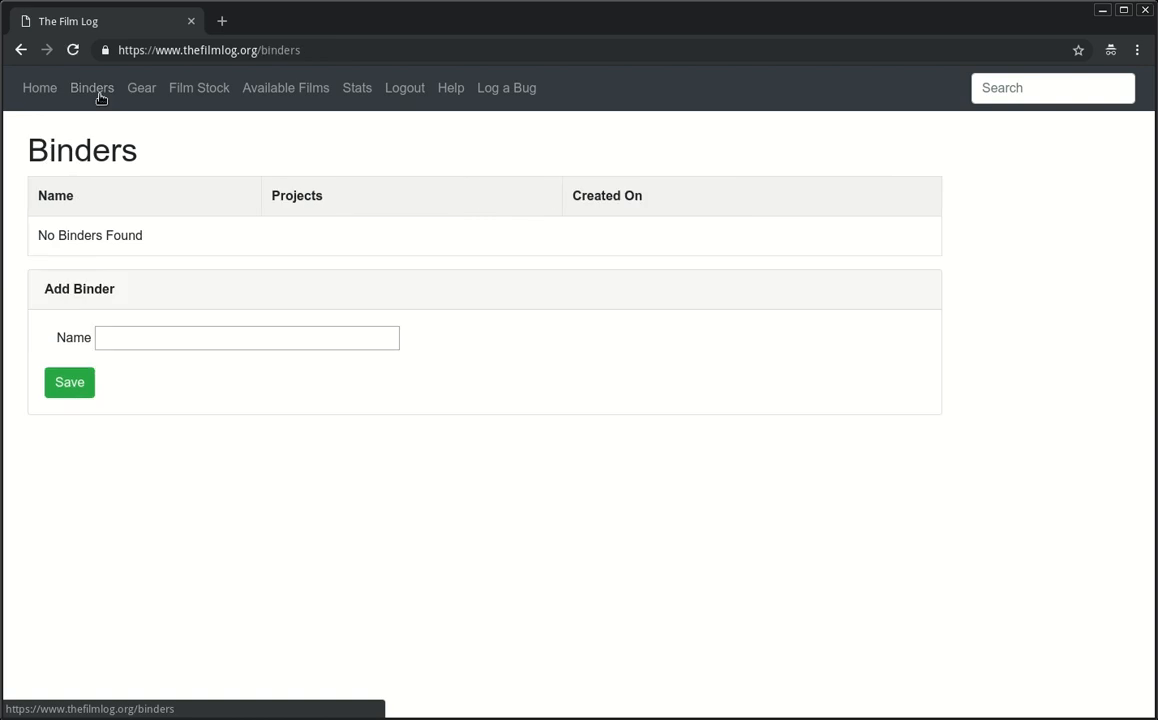
{"action": "left_click", "coordinate": [262, 347]}
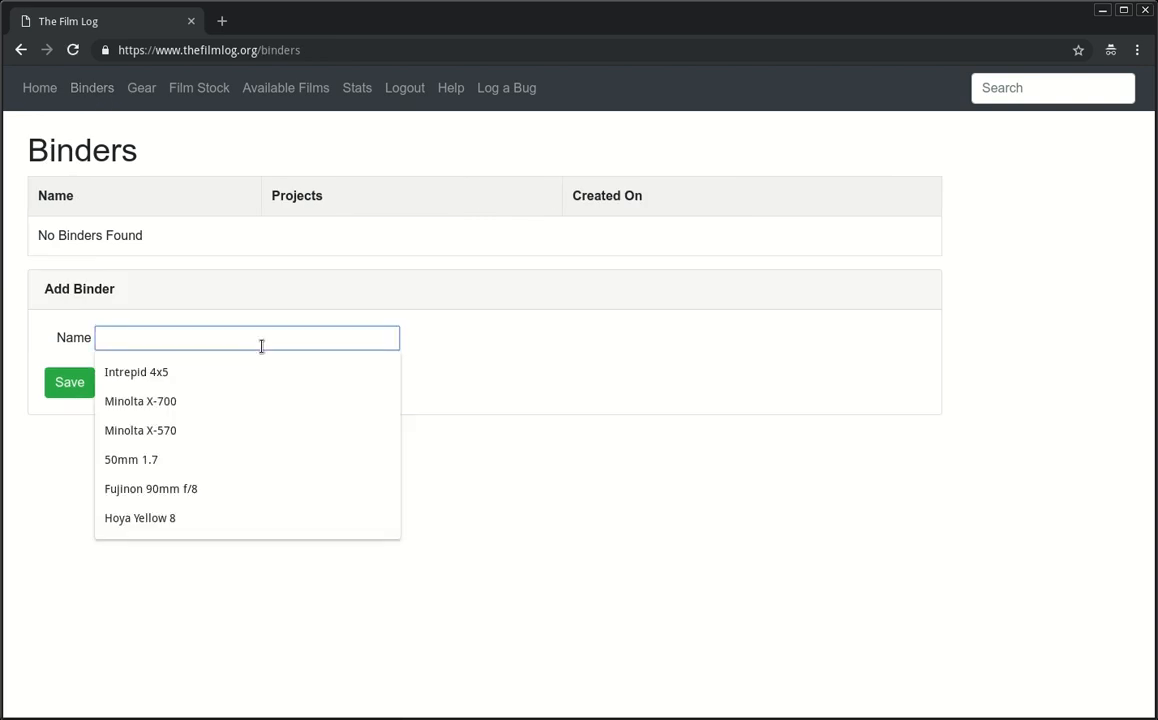
{"action": "type", "text": "2018"}
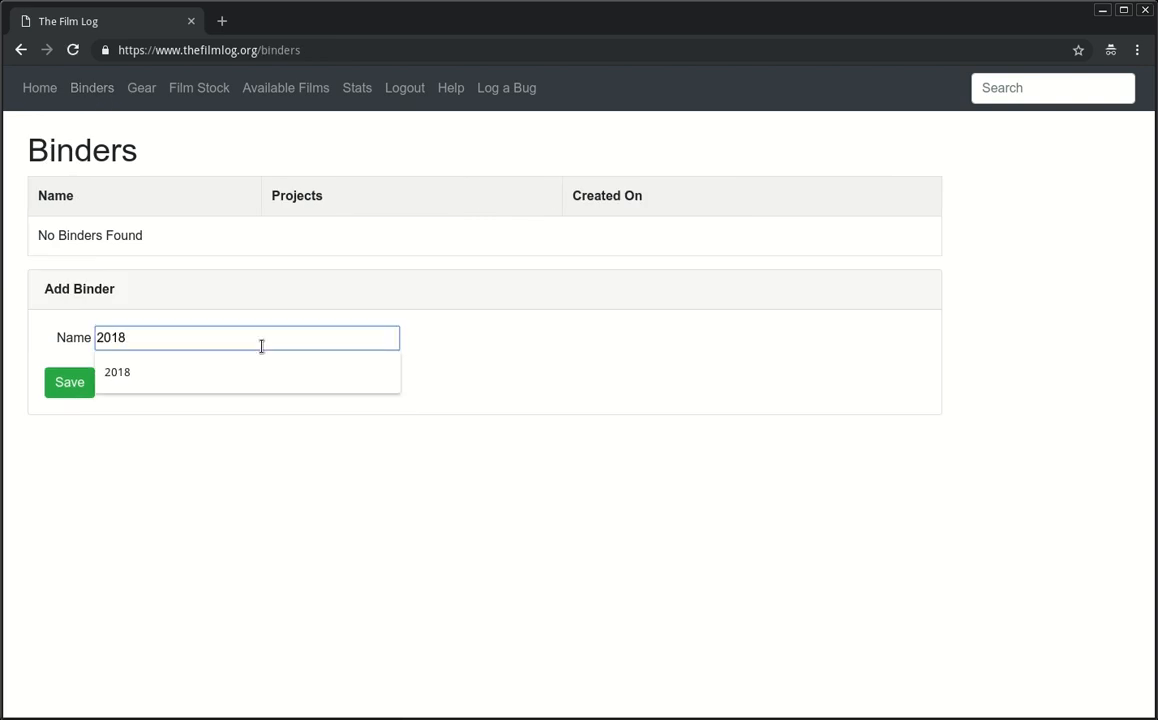
{"action": "left_click", "coordinate": [287, 308]}
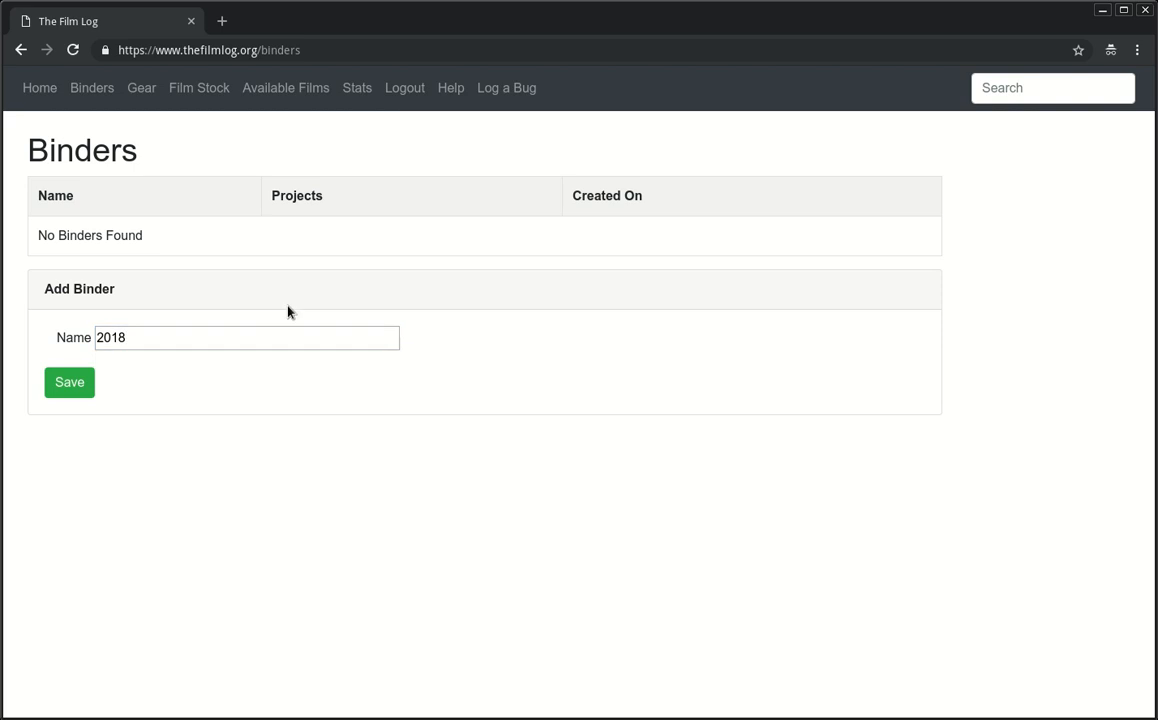
{"action": "left_click", "coordinate": [82, 389]}
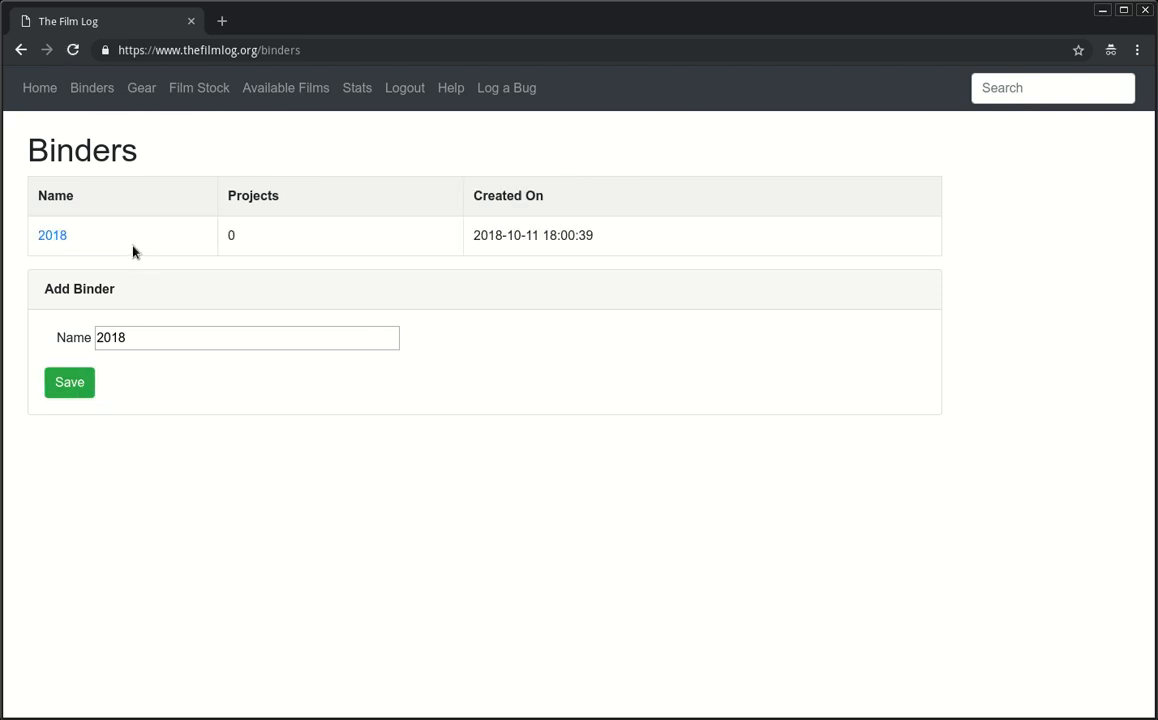
Step: In the 2018 binder, add the project 'Studies In Black & White Photography'
{"action": "left_click", "coordinate": [52, 236]}
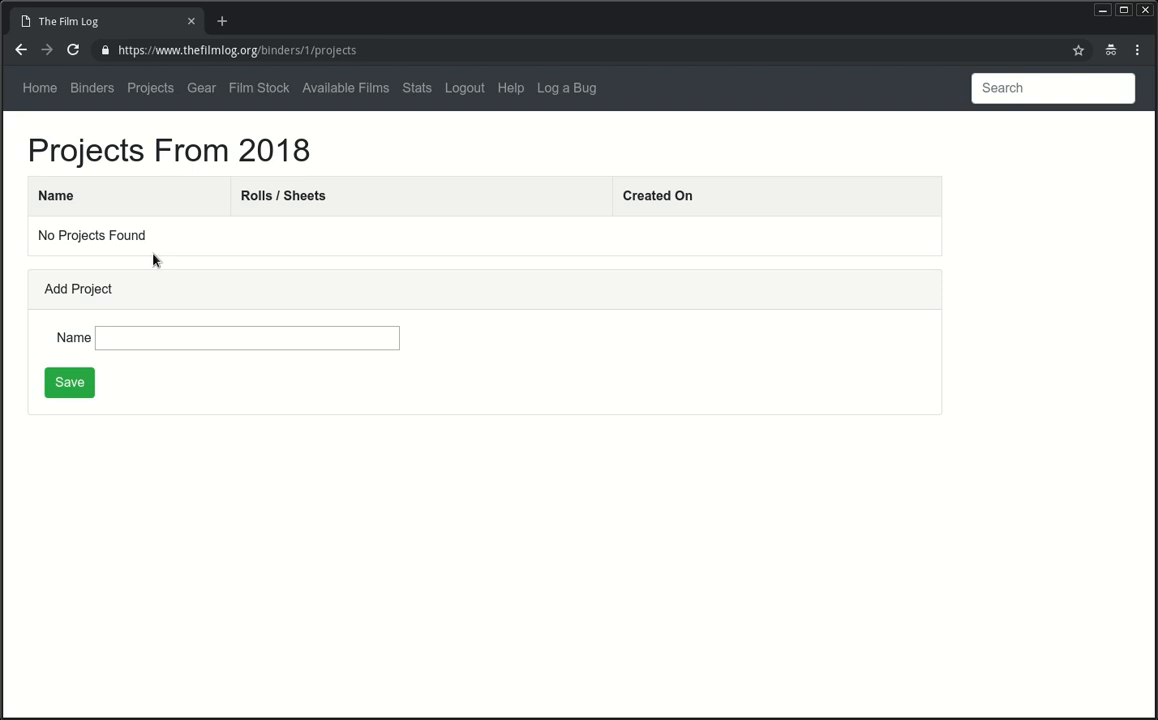
{"action": "left_click", "coordinate": [176, 341]}
{"action": "type", "text": "Stu"}
{"action": "key", "text": "Down"}
{"action": "key", "text": "Return"}
{"action": "left_click", "coordinate": [70, 382]}
Step: Start a roll titled My First Roll, file number BW1, 35mm 36, Ilford Delta 100
{"action": "left_click", "coordinate": [86, 236]}
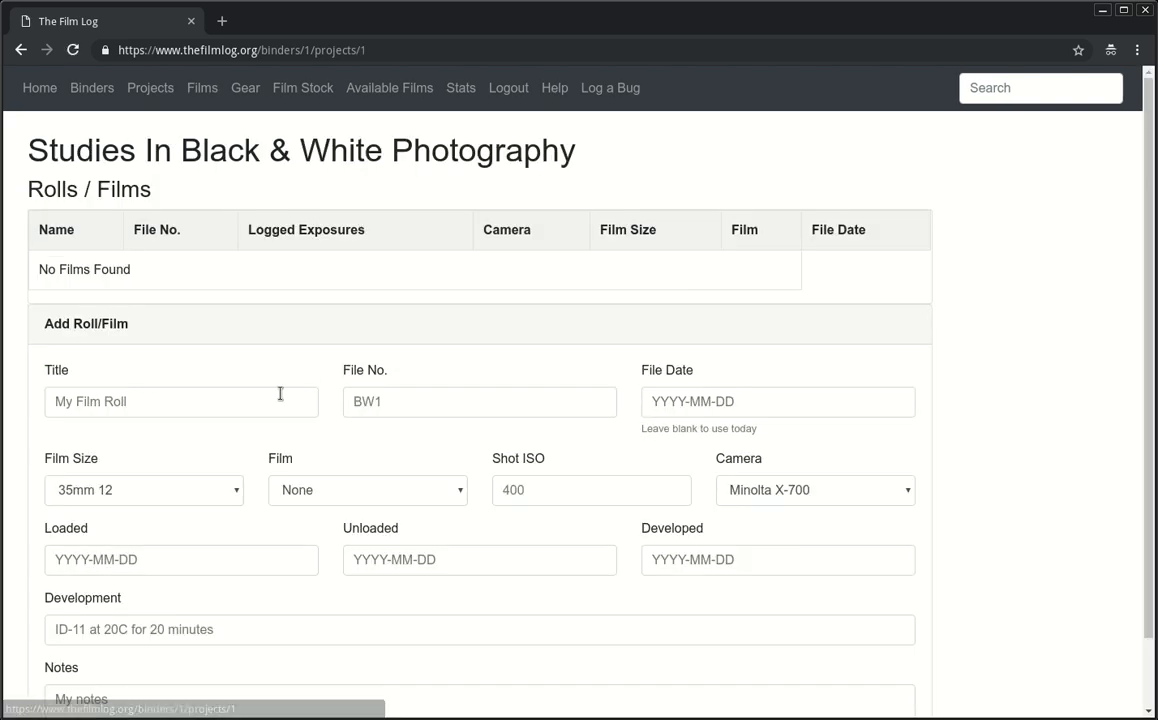
{"action": "left_click", "coordinate": [243, 394]}
{"action": "key", "text": "Down"}
{"action": "key", "text": "Return"}
{"action": "key", "text": "Tab"}
{"action": "type", "text": "BW1"}
{"action": "key", "text": "Tab"}
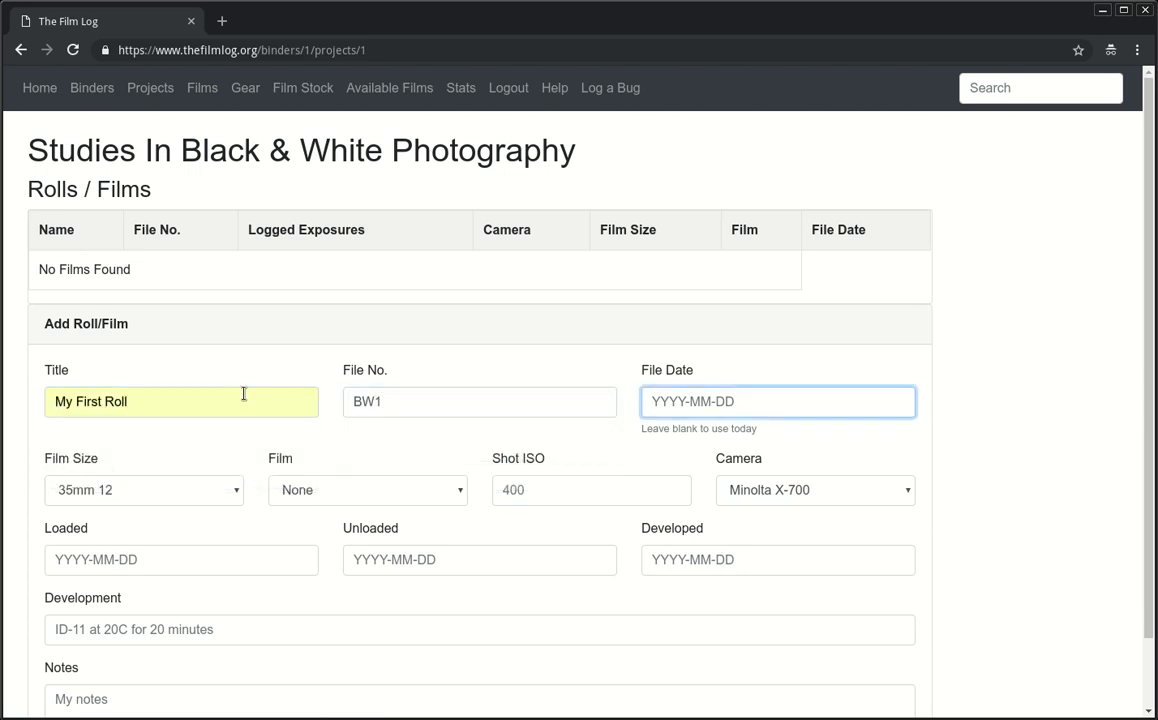
{"action": "key", "text": "Tab"}
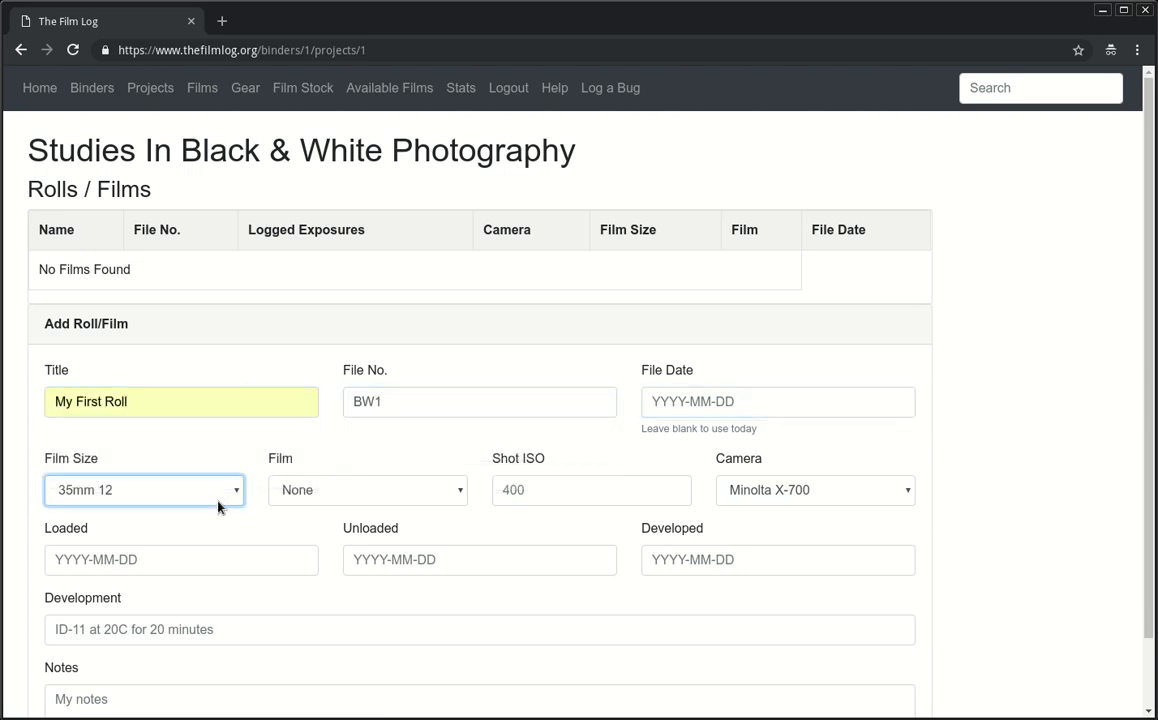
{"action": "key", "text": "Down"}
{"action": "key", "text": "Down"}
{"action": "key", "text": "Tab"}
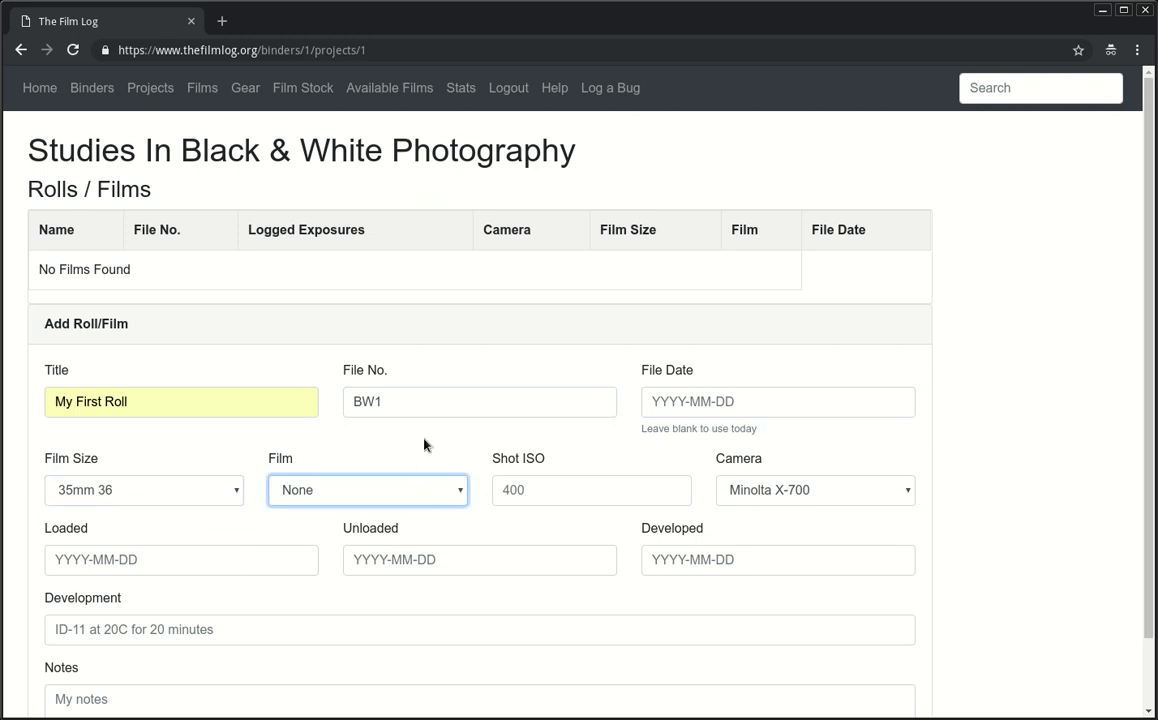
{"action": "key", "text": "Down"}
Step: Set shot ISO 100, loaded date 2018-10-02, and unloaded and developed dates 2018-10-05
{"action": "left_click", "coordinate": [578, 494]}
{"action": "type", "text": "1"}
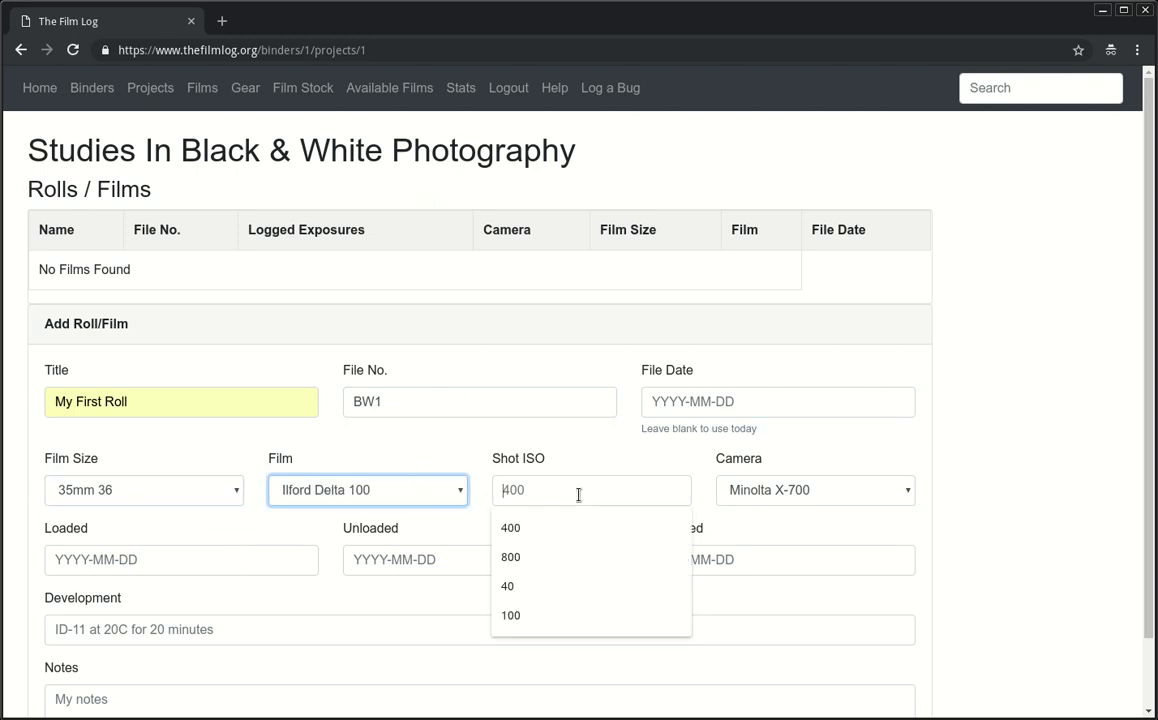
{"action": "type", "text": "00"}
{"action": "key", "text": "Tab"}
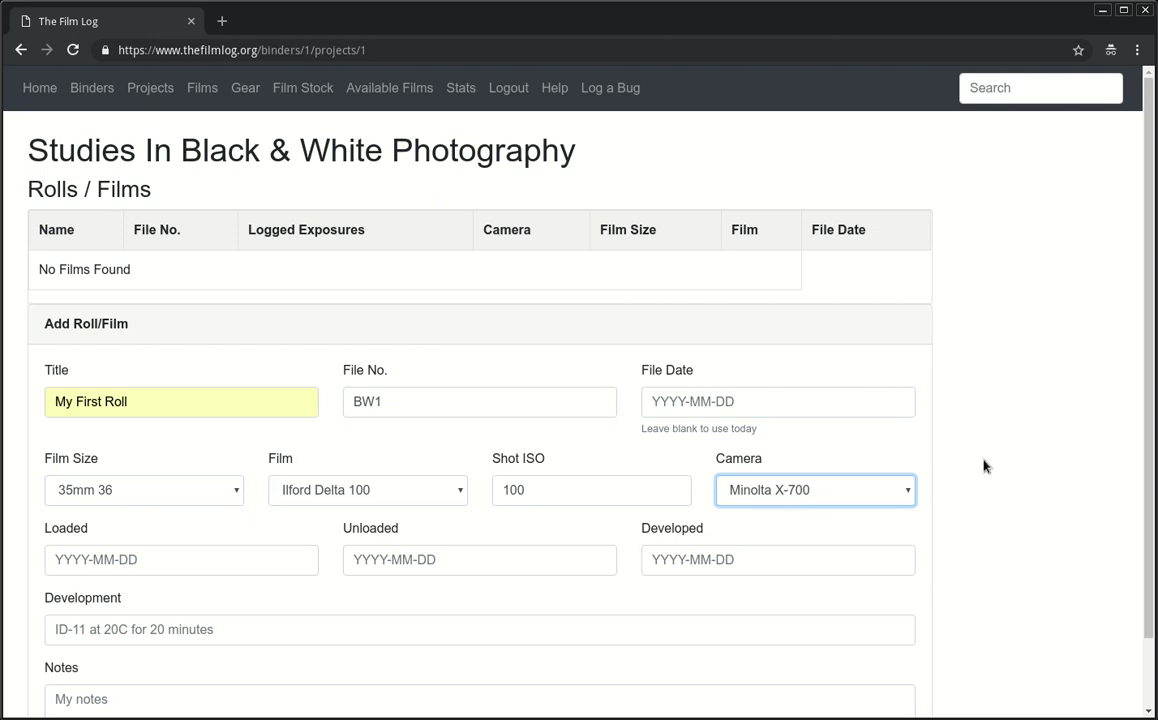
{"action": "left_click", "coordinate": [254, 564]}
{"action": "key", "text": "Down"}
{"action": "key", "text": "Tab"}
{"action": "key", "text": "Down"}
{"action": "key", "text": "Down"}
{"action": "key", "text": "Tab"}
{"action": "key", "text": "Down"}
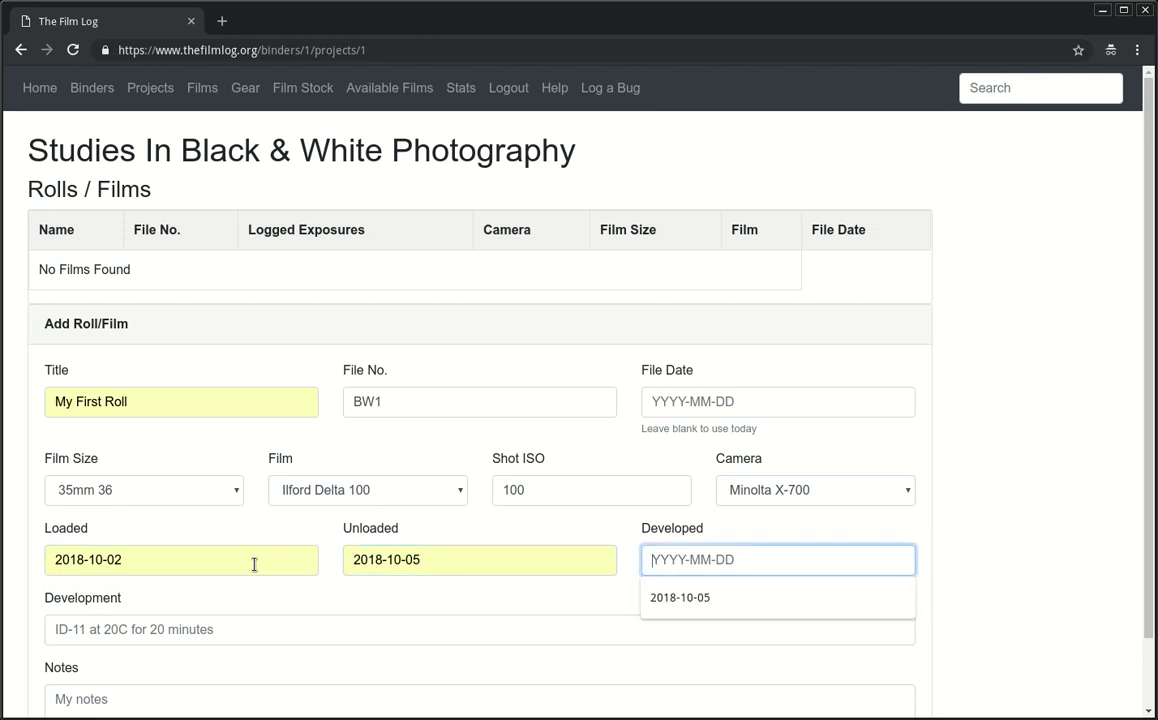
{"action": "key", "text": "Down"}
{"action": "key", "text": "Return"}
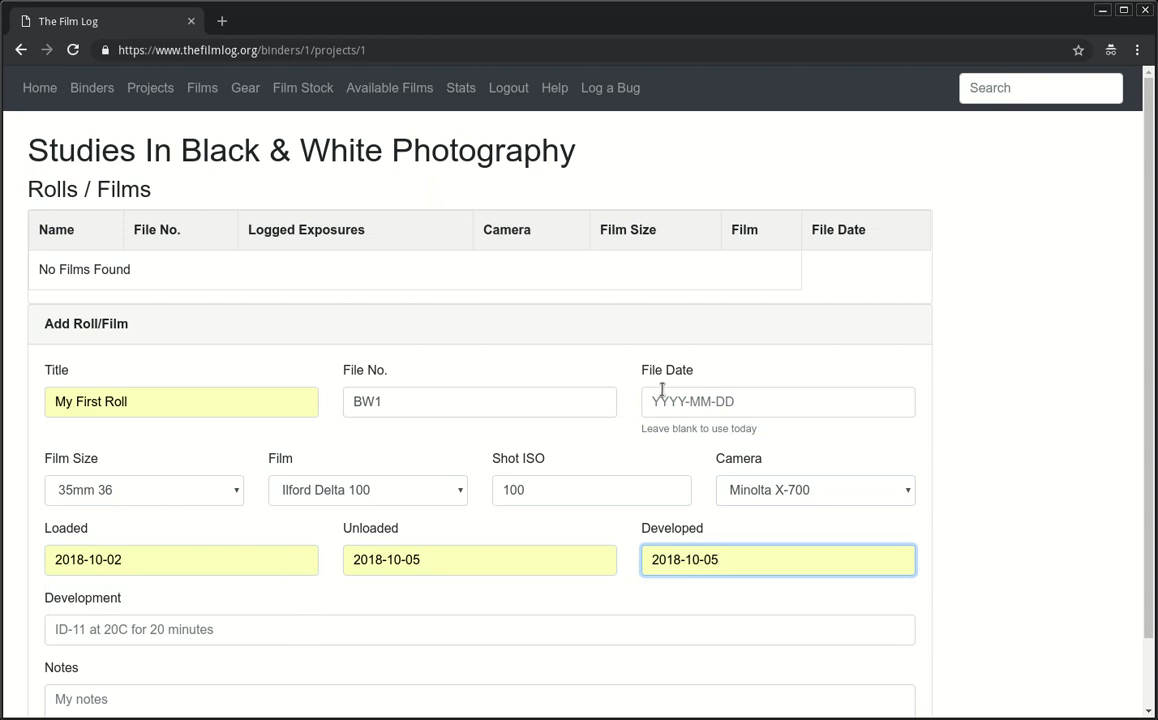
Step: Check the file date's leave-blank-for-today hint and the development field suggestions
{"action": "triple_click", "coordinate": [677, 428]}
{"action": "left_click", "coordinate": [754, 404]}
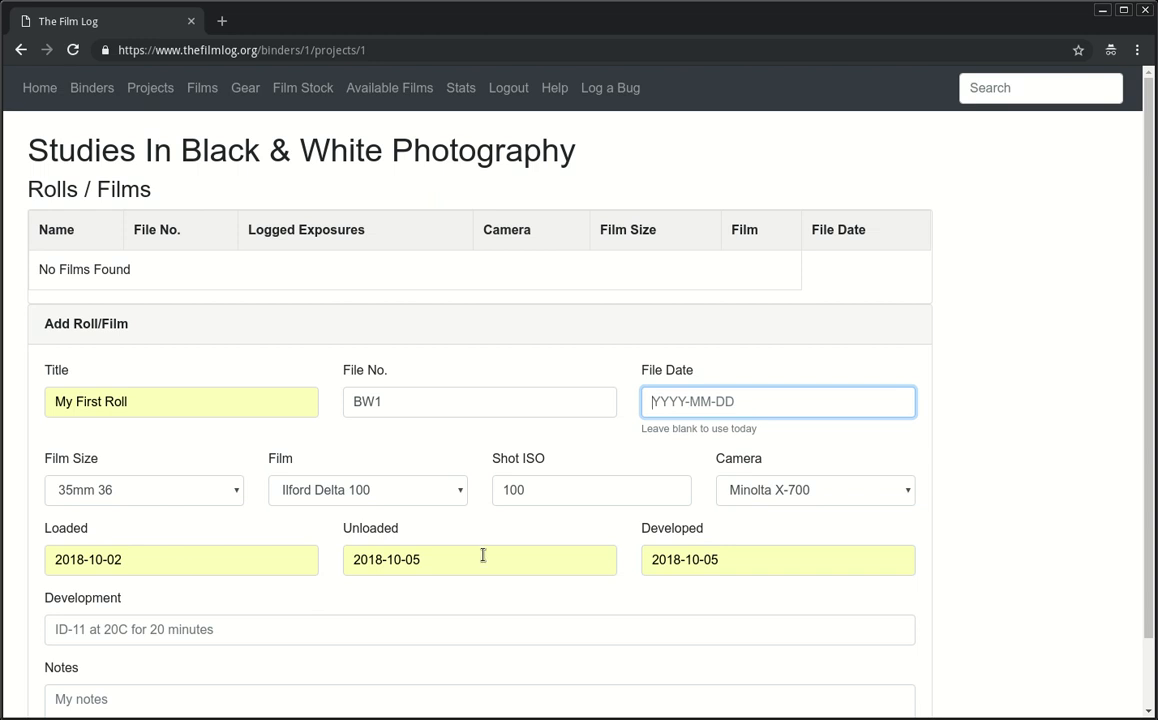
{"action": "left_click", "coordinate": [233, 633]}
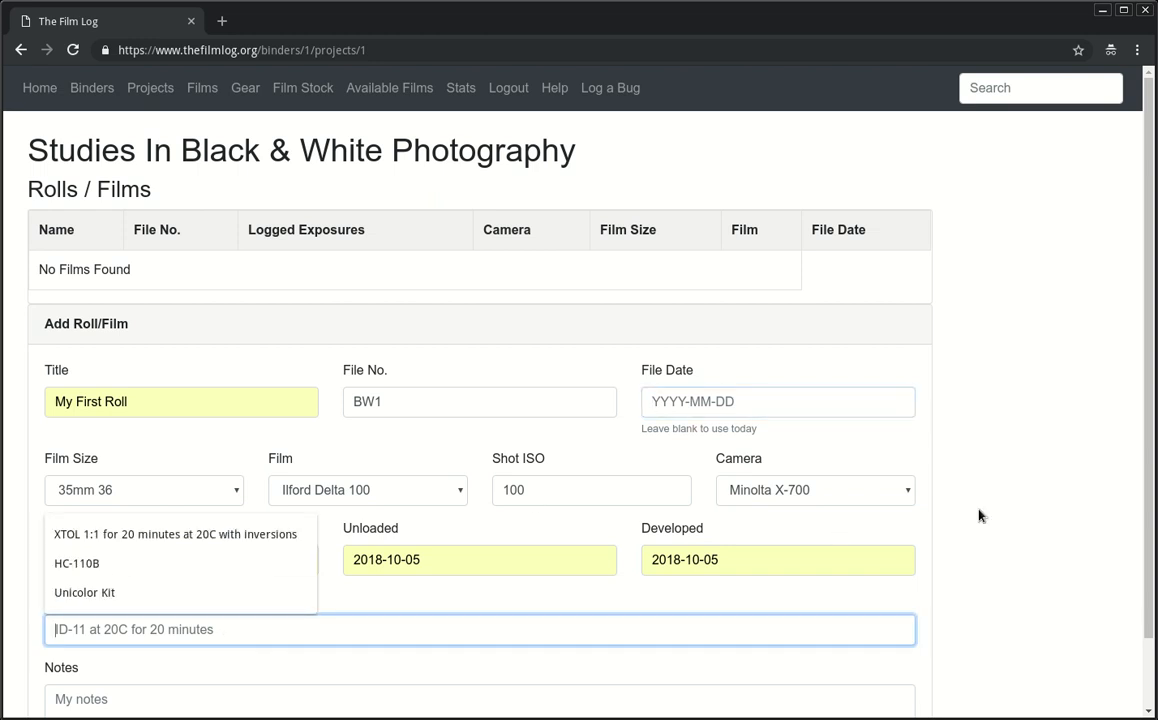
{"action": "left_click", "coordinate": [788, 527]}
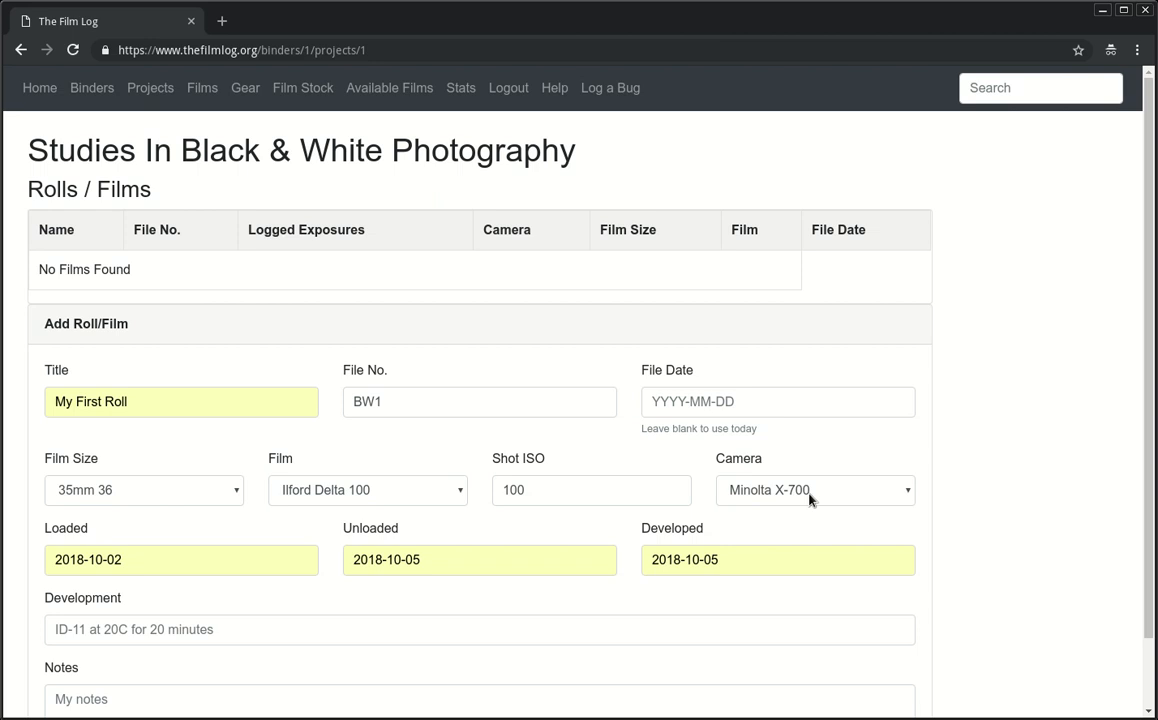
Step: Switch the film size to 4x5 and back to 35mm 36, checking the camera choice
{"action": "left_click", "coordinate": [810, 496]}
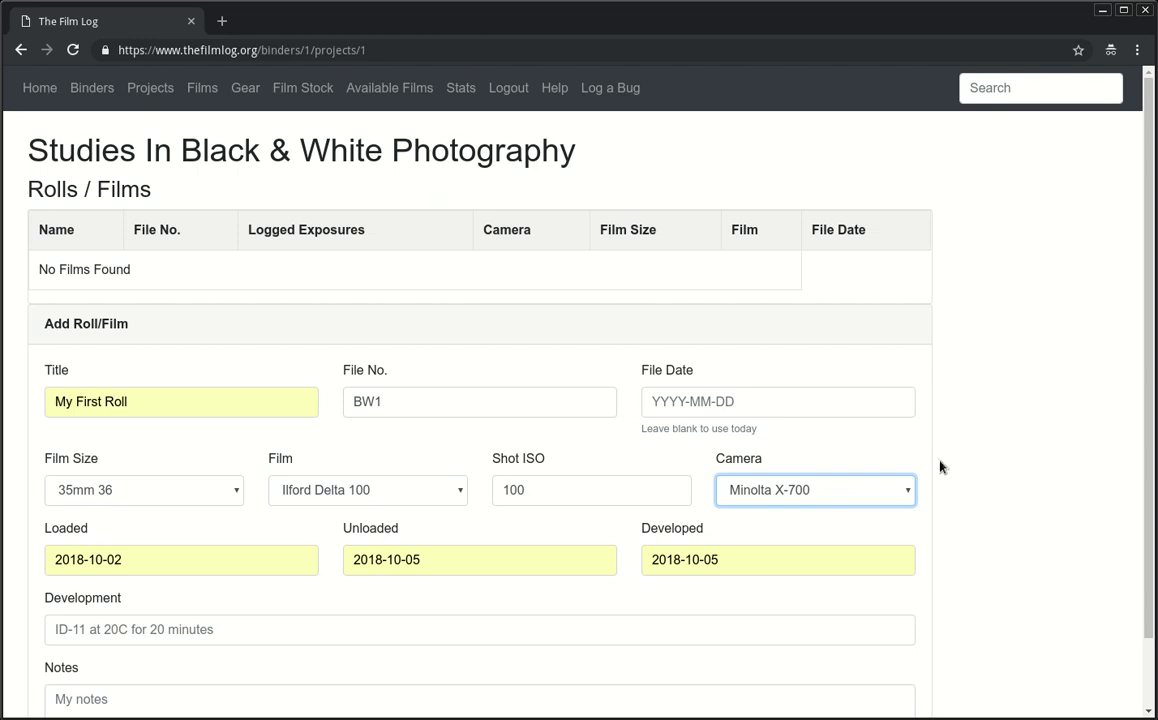
{"action": "left_click", "coordinate": [155, 491]}
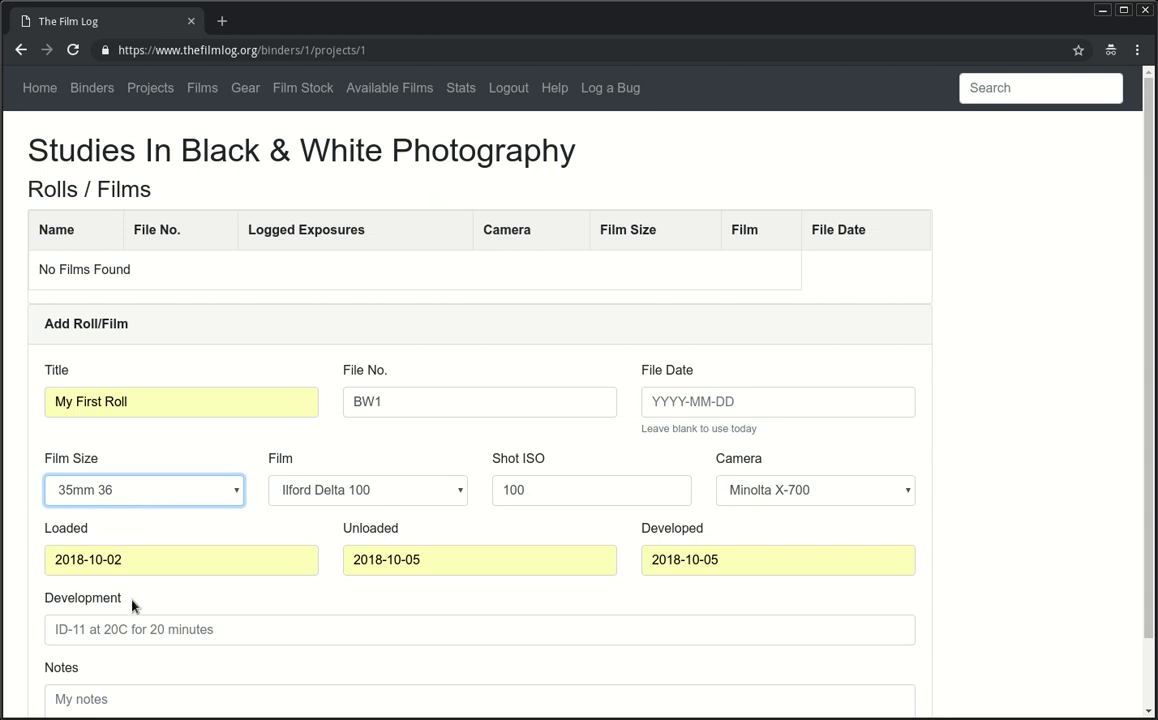
{"action": "key", "text": "4"}
{"action": "left_click", "coordinate": [862, 493]}
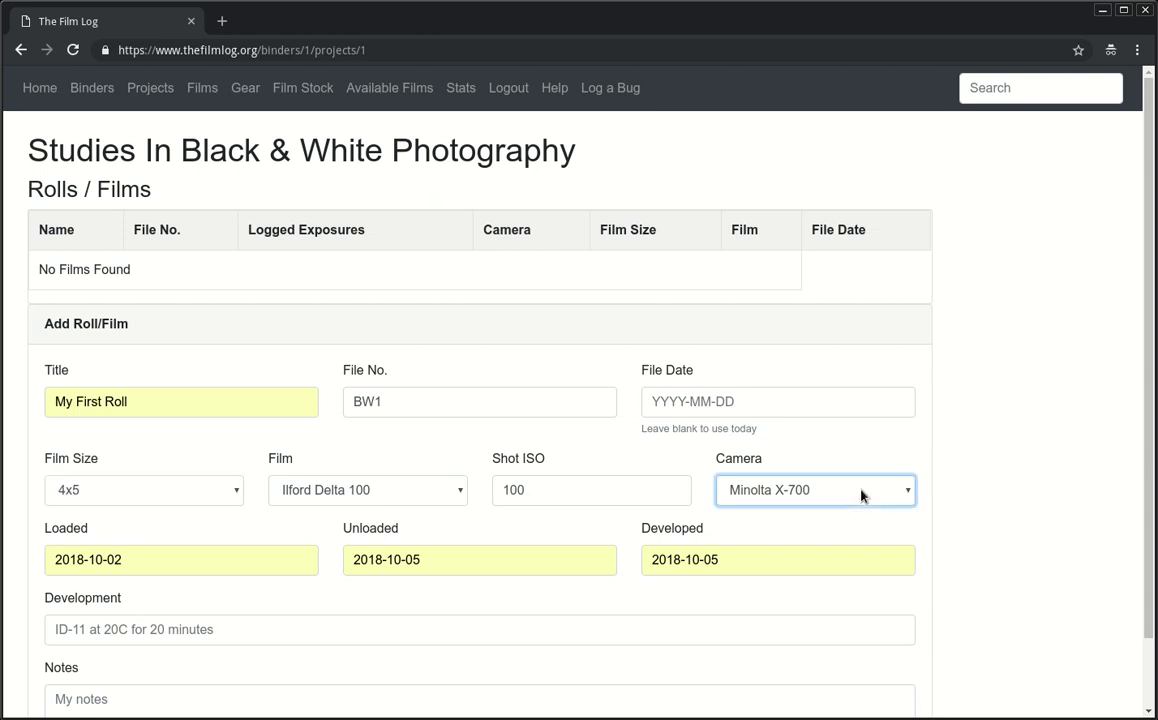
{"action": "left_click", "coordinate": [183, 491]}
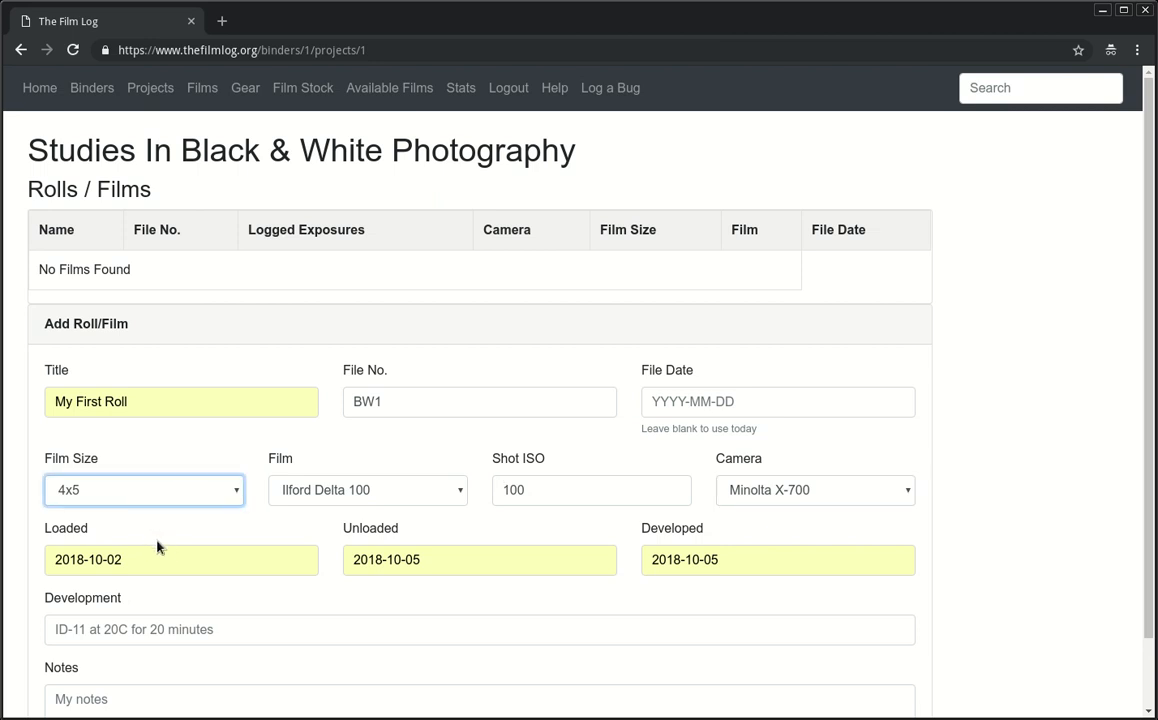
{"action": "left_click", "coordinate": [157, 541]}
{"action": "triple_click", "coordinate": [91, 459]}
{"action": "left_click", "coordinate": [110, 456]}
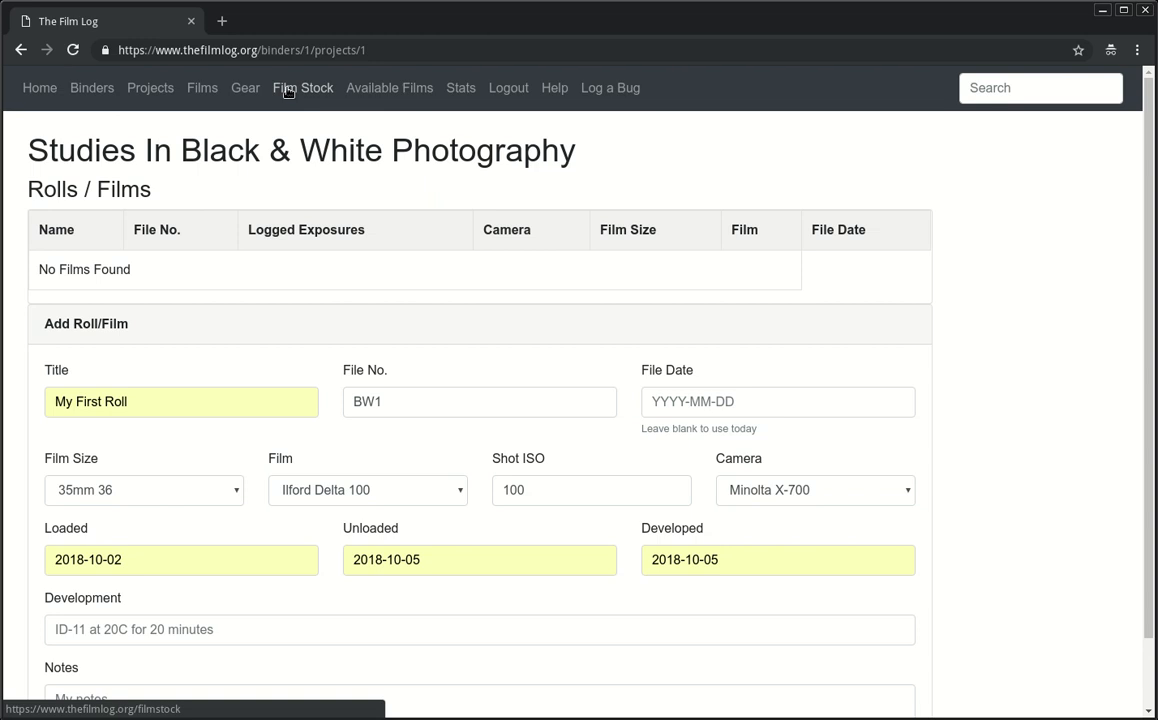
{"action": "left_click", "coordinate": [142, 497]}
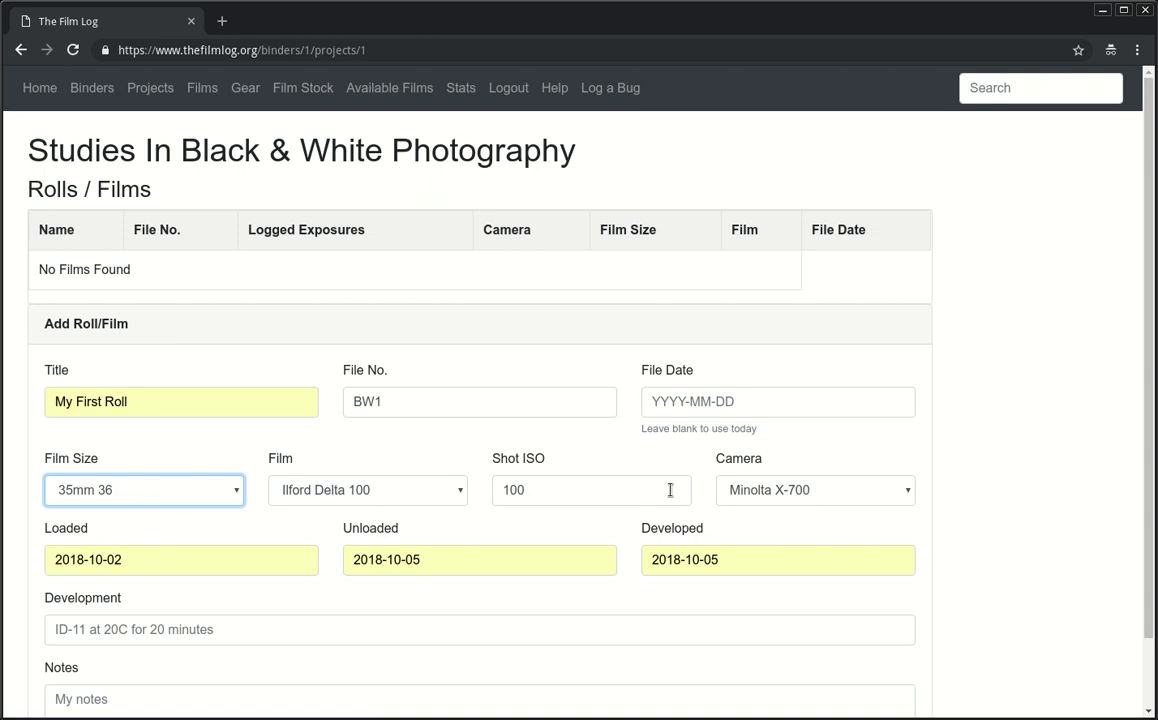
{"action": "left_click", "coordinate": [808, 491]}
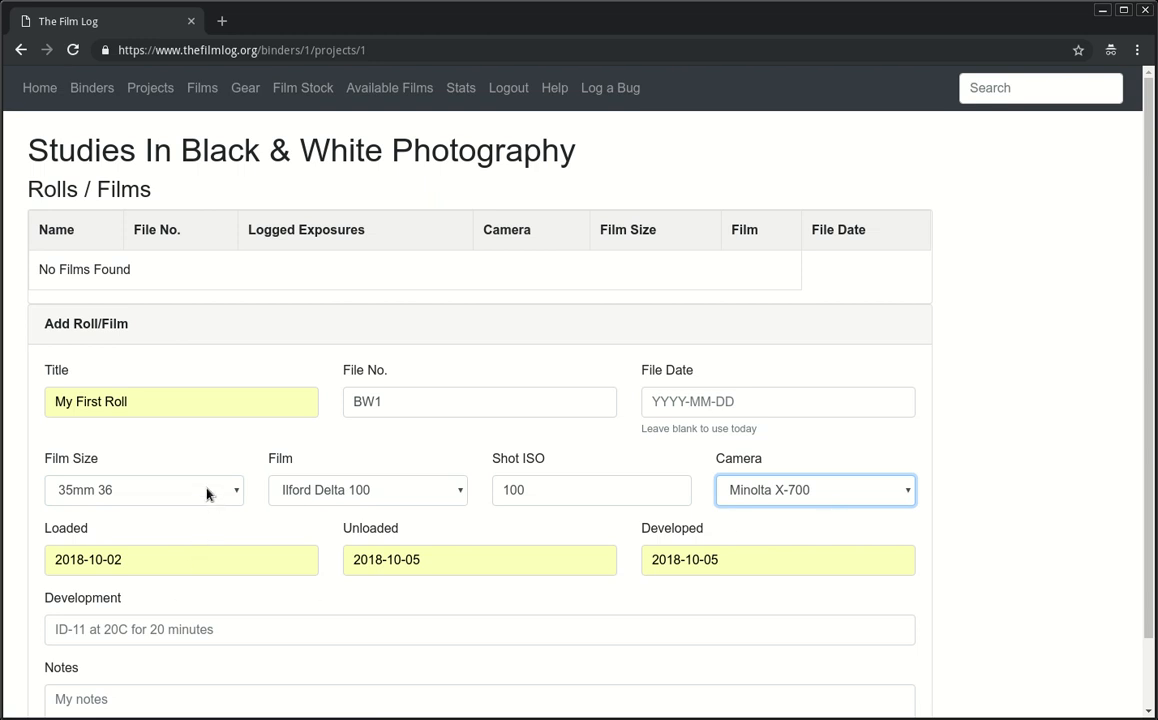
{"action": "scroll", "coordinate": [205, 493], "scroll_direction": "down", "scroll_amount": 2}
Step: Set the roll's development to the XTOL 1:1 suggestion
{"action": "left_click", "coordinate": [290, 557]}
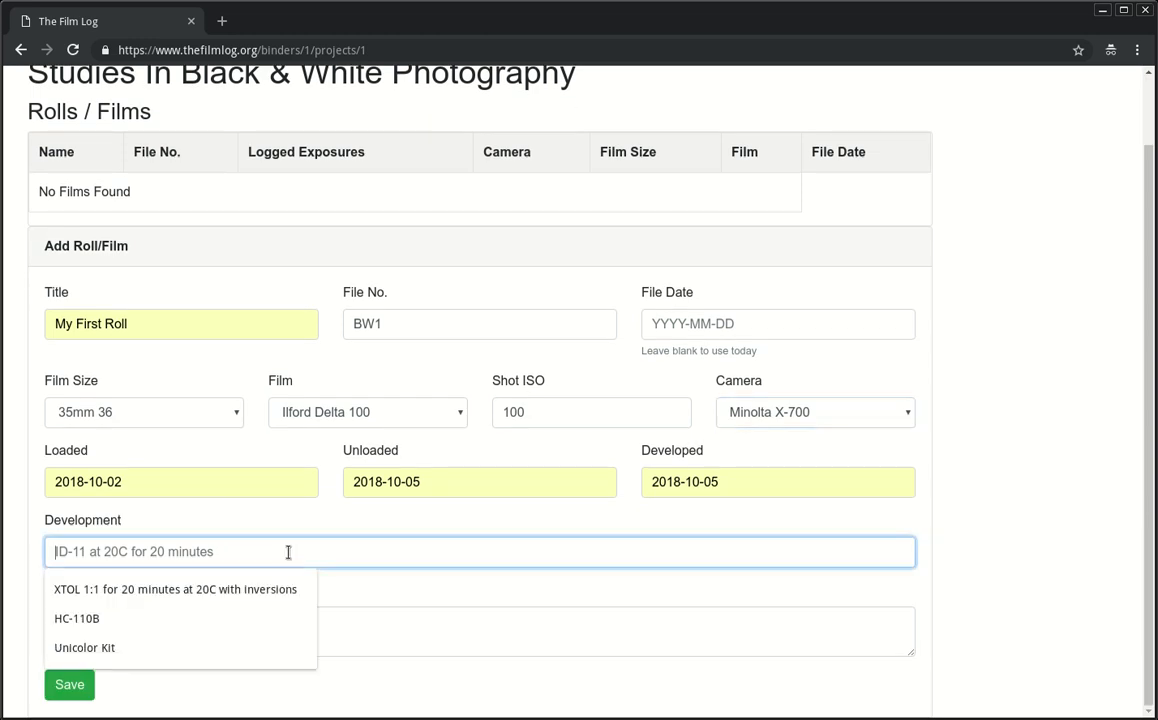
{"action": "left_click", "coordinate": [236, 592]}
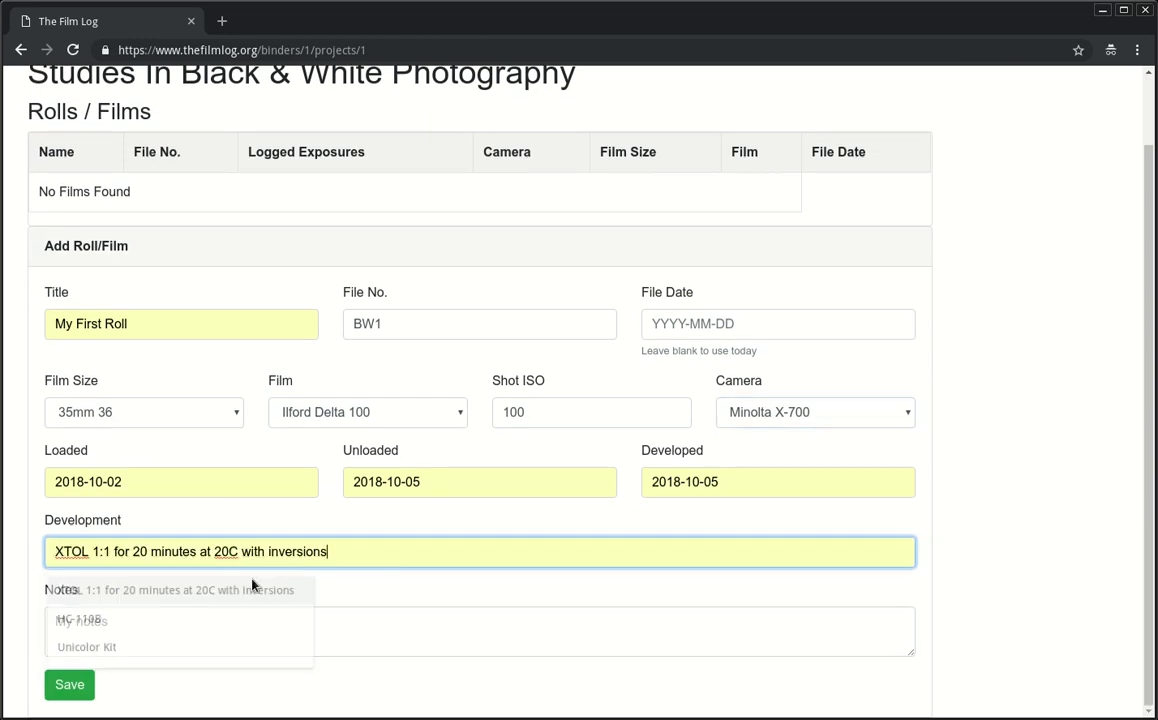
{"action": "left_click", "coordinate": [415, 546]}
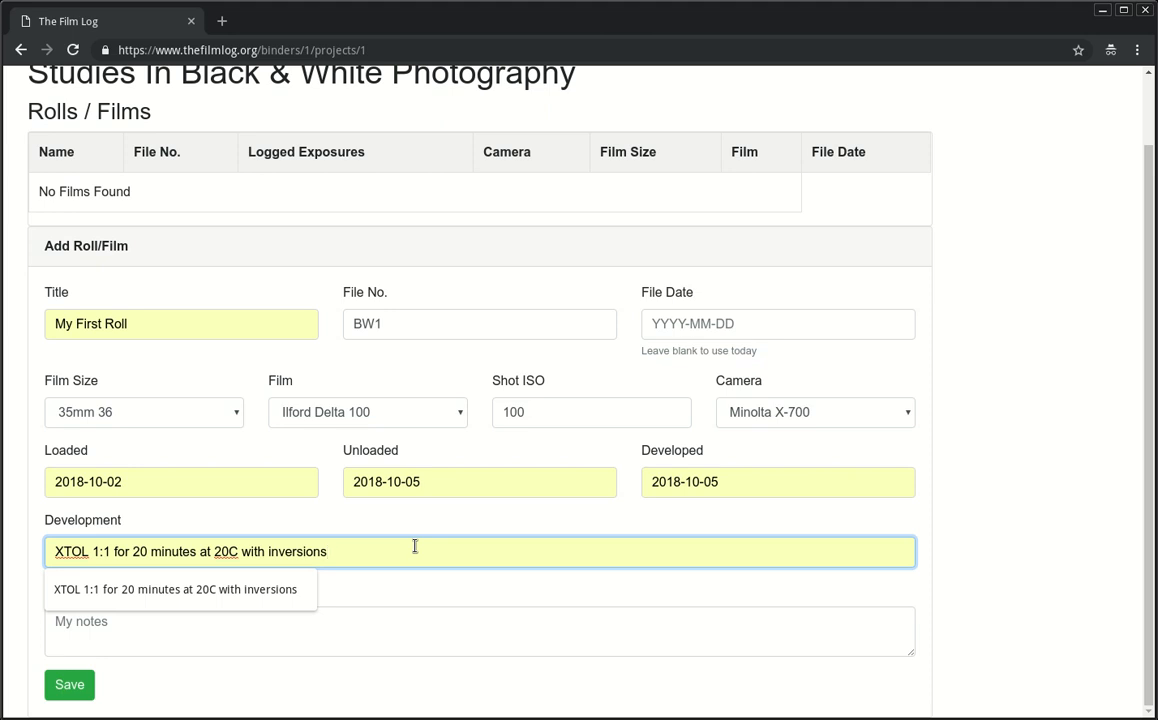
{"action": "key", "text": "ctrl+a"}
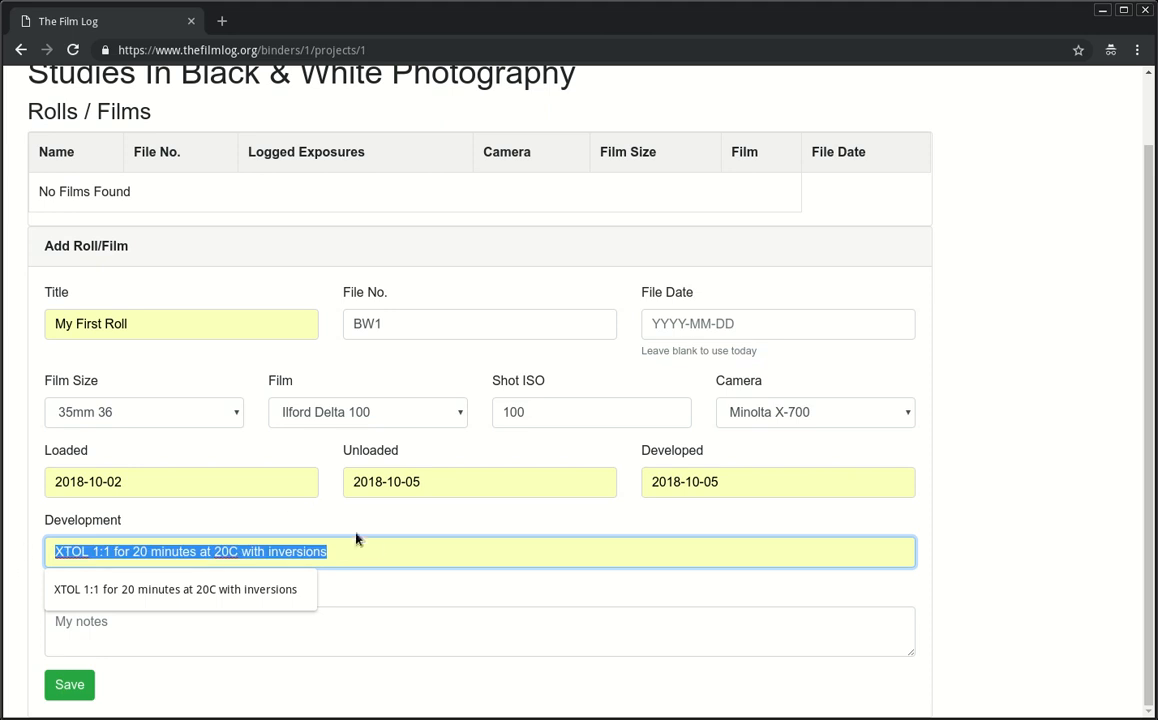
{"action": "left_click", "coordinate": [378, 548]}
Step: Add the note 'My notes', save the roll, and open My First Roll's page
{"action": "left_click", "coordinate": [432, 634]}
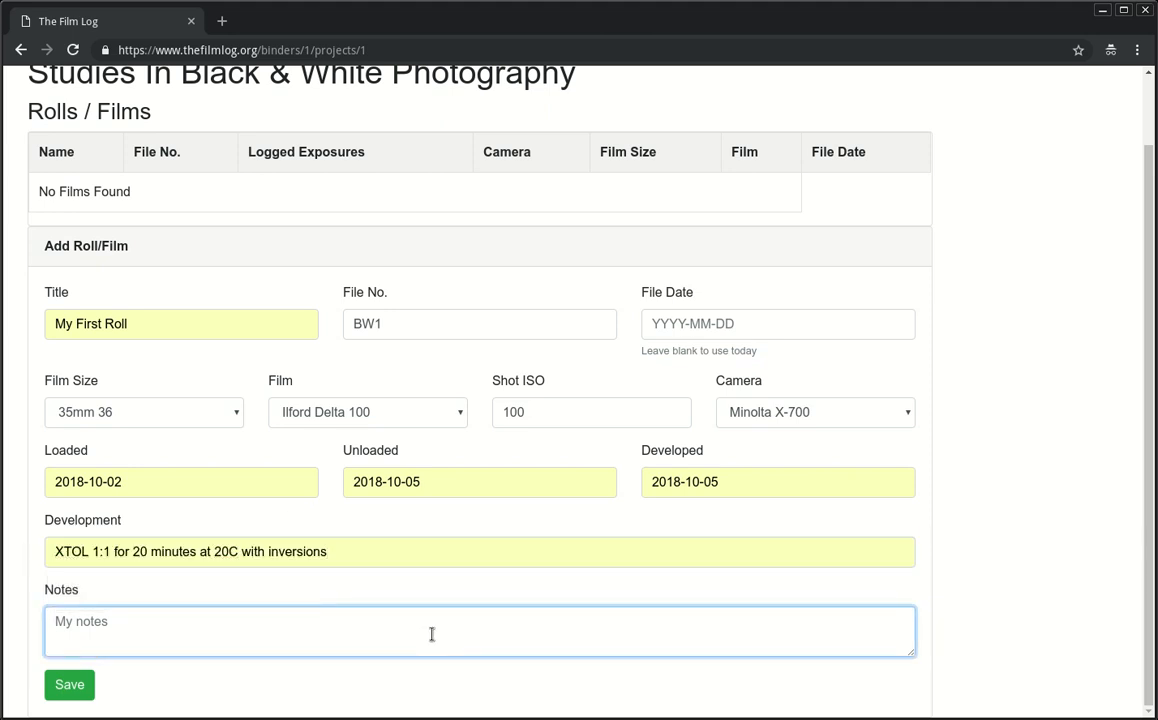
{"action": "type", "text": "My notes"}
{"action": "left_click", "coordinate": [62, 684]}
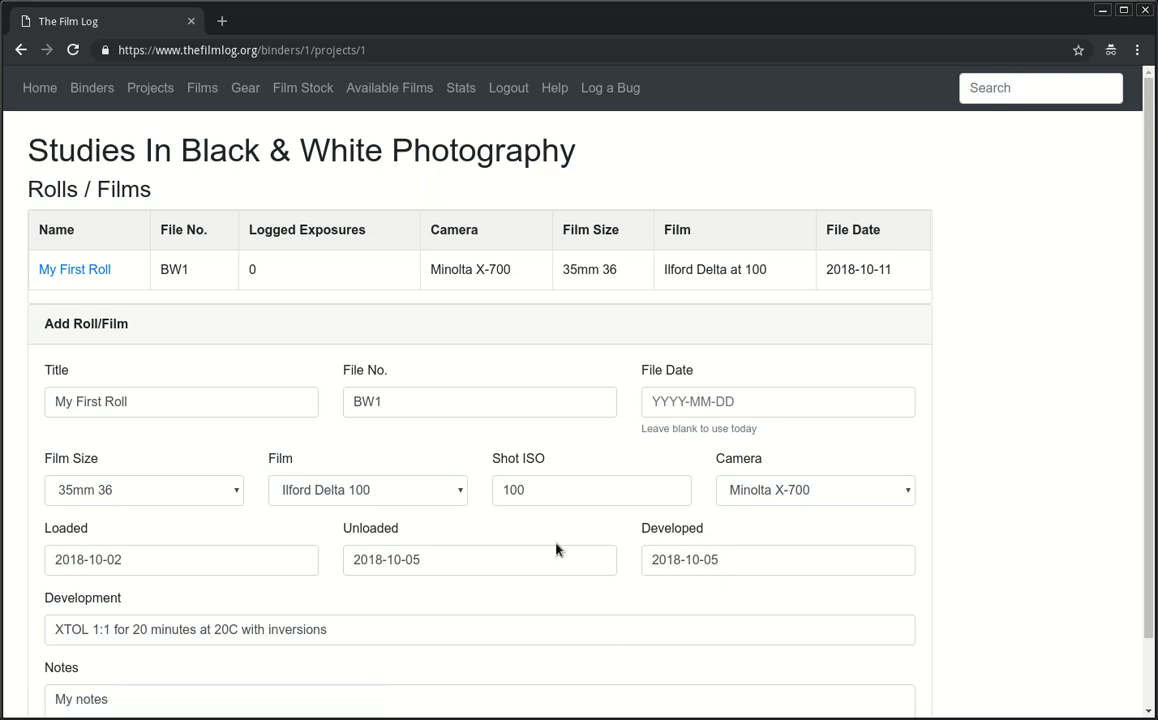
{"action": "left_click", "coordinate": [86, 268]}
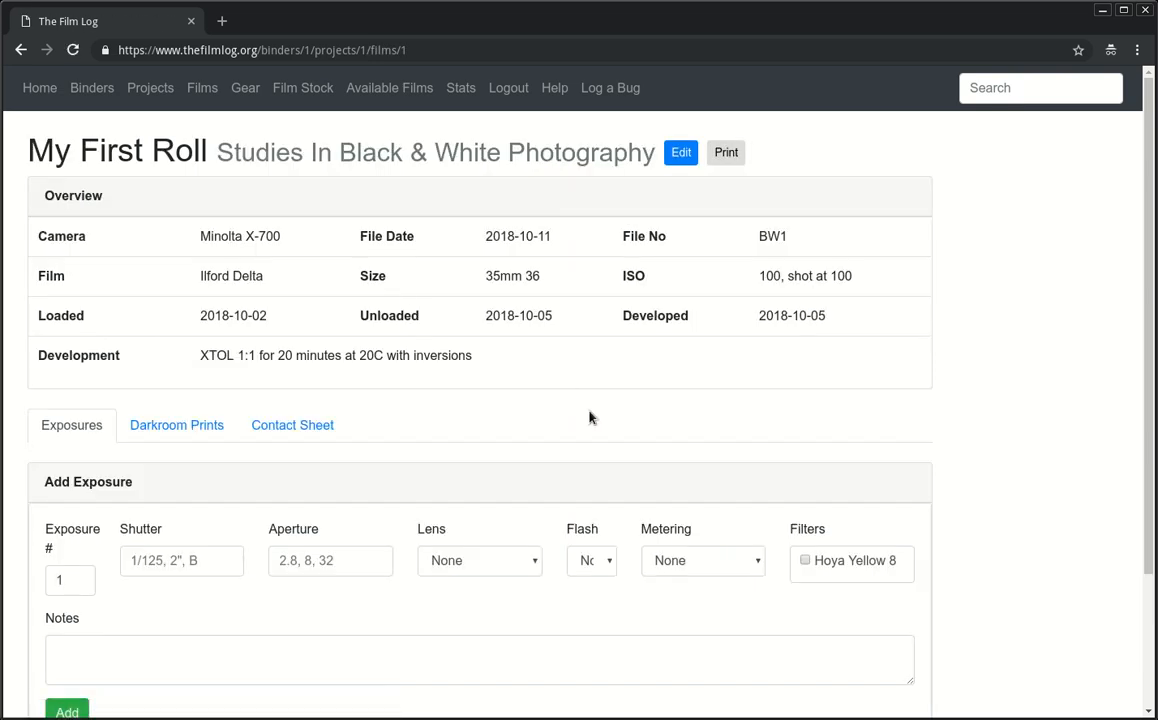
Step: Enter exposure 1 at 1/250, aperture 16, with the Rokkor lens
{"action": "scroll", "coordinate": [480, 440], "scroll_direction": "down", "scroll_amount": 3}
{"action": "scroll", "coordinate": [400, 438], "scroll_direction": "up", "scroll_amount": 1}
{"action": "scroll", "coordinate": [378, 437], "scroll_direction": "up", "scroll_amount": 2}
{"action": "left_click", "coordinate": [80, 581]}
{"action": "left_click", "coordinate": [200, 563]}
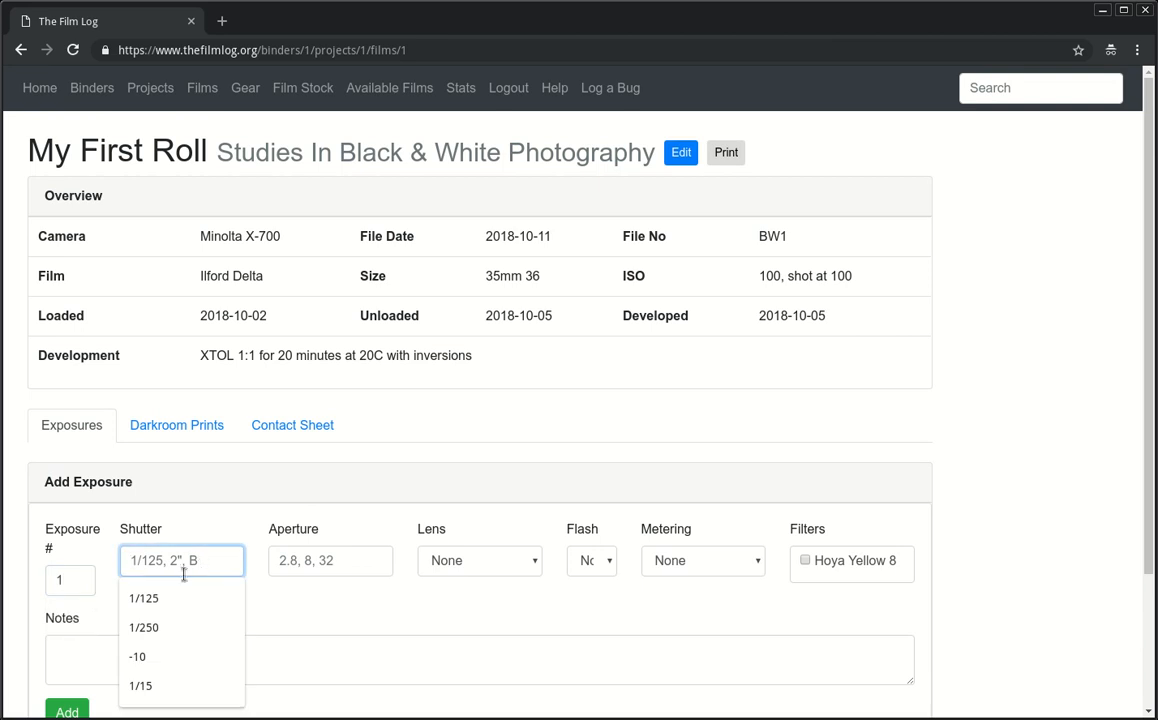
{"action": "left_click", "coordinate": [82, 583]}
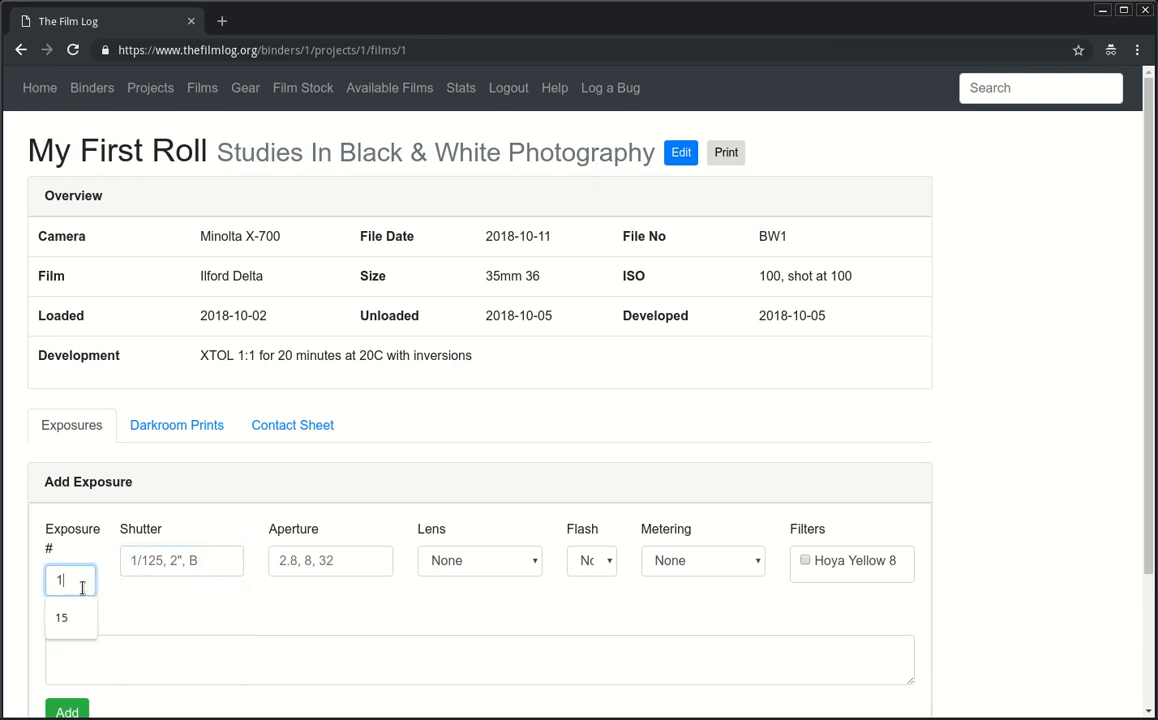
{"action": "left_click", "coordinate": [176, 561]}
{"action": "type", "text": "1/250"}
{"action": "key", "text": "Tab"}
{"action": "type", "text": "16"}
{"action": "key", "text": "Tab"}
{"action": "key", "text": "r"}
{"action": "key", "text": "Tab"}
Step: Set flash to No, choose the metering mode, and apply the Hoya Yellow 8 filter
{"action": "key", "text": "y"}
{"action": "key", "text": "Up"}
{"action": "key", "text": "Tab"}
{"action": "key", "text": "Down"}
{"action": "key", "text": "Down"}
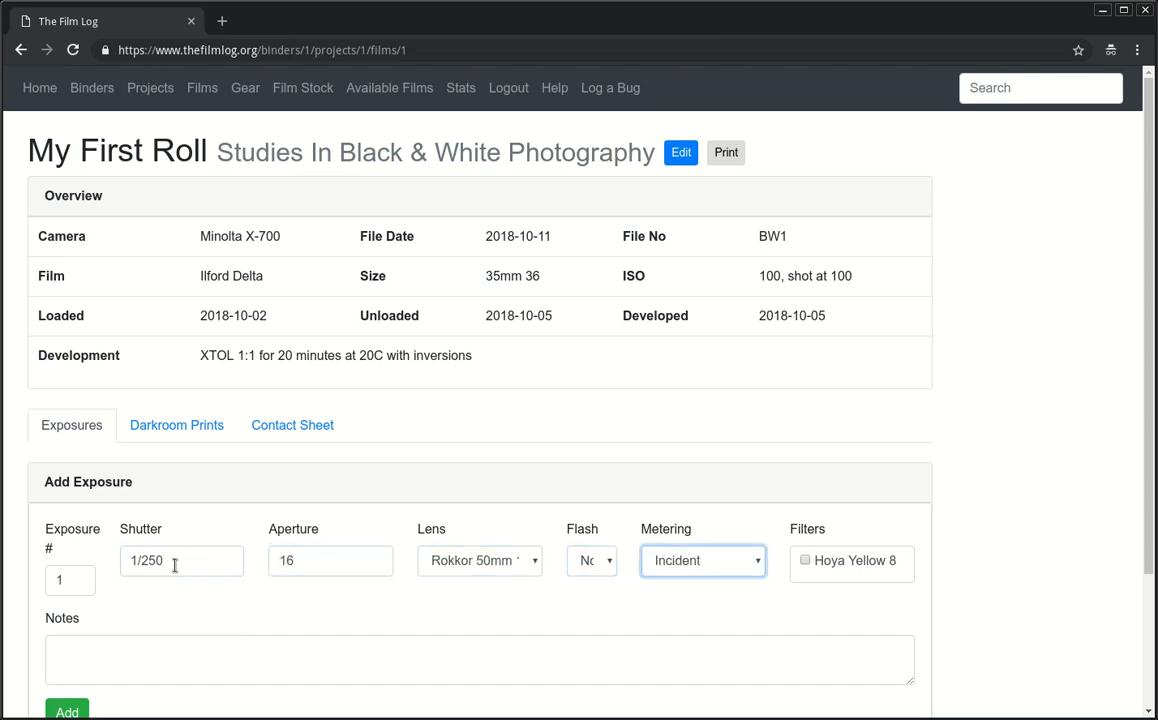
{"action": "key", "text": "Tab"}
{"action": "key", "text": "space"}
{"action": "key", "text": "Tab"}
{"action": "key", "text": "Tab"}
Step: Note the exposure as 'My dog.' and add it to the roll
{"action": "scroll", "coordinate": [173, 566], "scroll_direction": "down", "scroll_amount": 3}
{"action": "left_click", "coordinate": [243, 470]}
{"action": "type", "text": "My dog."}
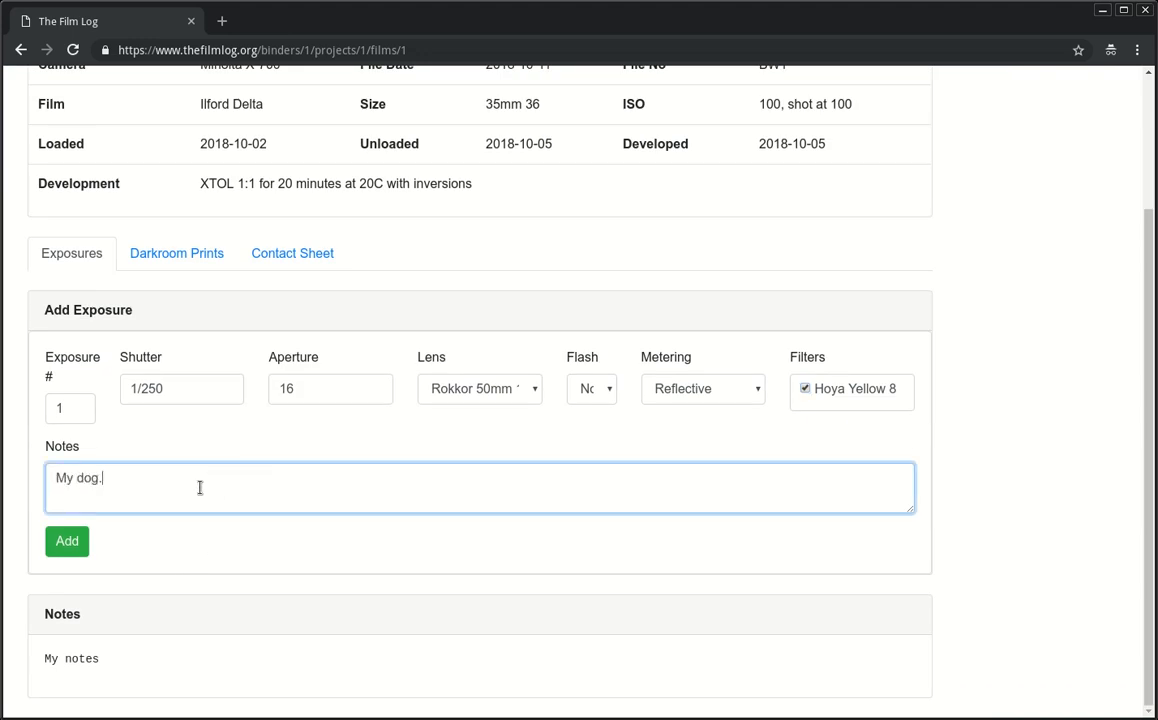
{"action": "left_click", "coordinate": [67, 541]}
{"action": "scroll", "coordinate": [66, 646], "scroll_direction": "down", "scroll_amount": 3}
Step: Enter exposures 2-10 at 1/125, aperture 8, Rokkor 50mm 1.7 lens, Incident metering
{"action": "left_click", "coordinate": [72, 507]}
{"action": "type", "text": "-1"}
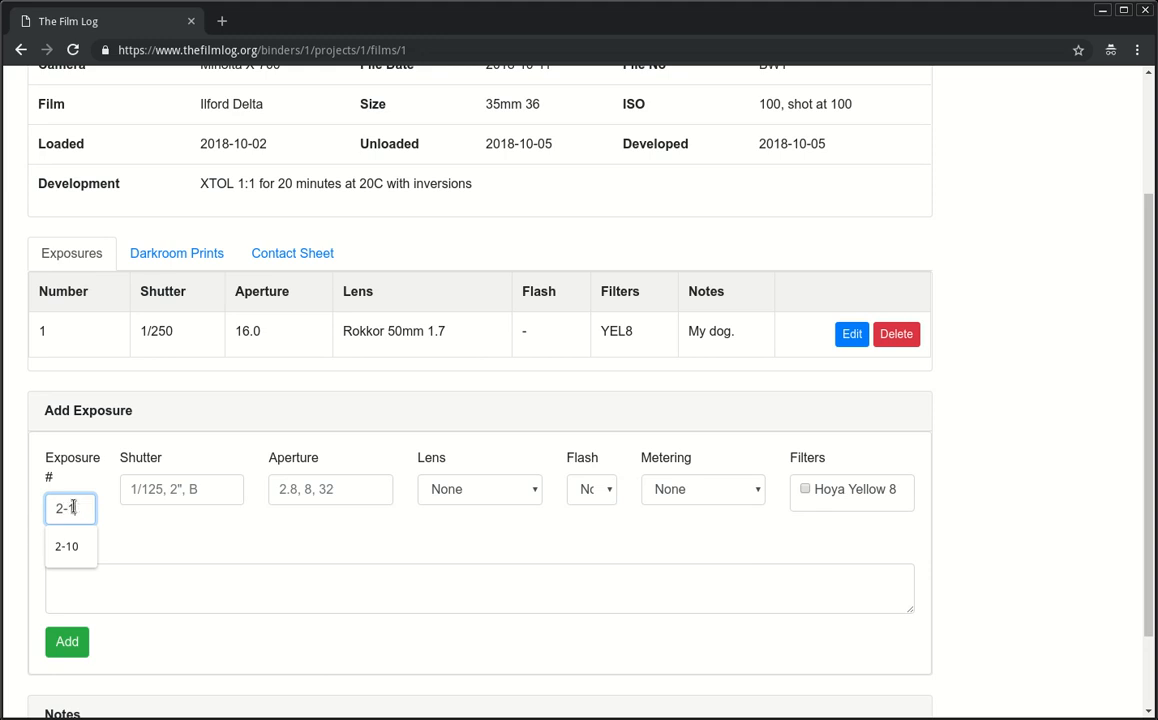
{"action": "type", "text": "0"}
{"action": "key", "text": "Tab"}
{"action": "type", "text": "1/125"}
{"action": "key", "text": "Tab"}
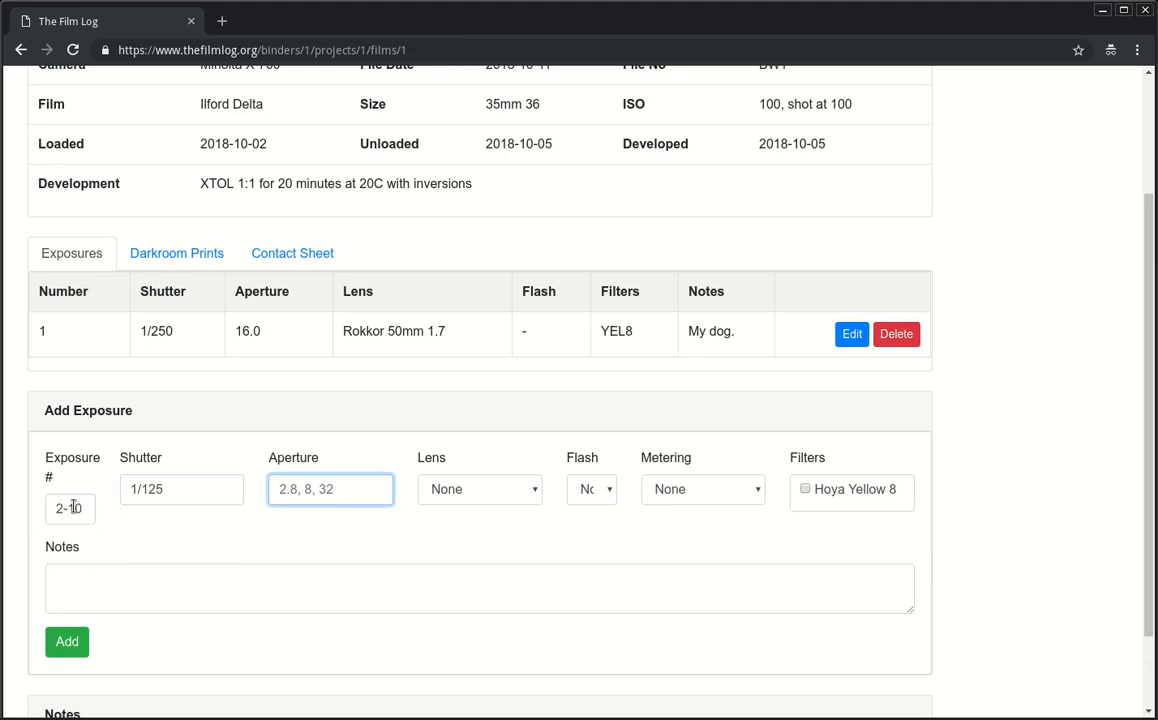
{"action": "type", "text": "8"}
{"action": "key", "text": "Tab"}
{"action": "key", "text": "Down"}
{"action": "key", "text": "Tab"}
{"action": "key", "text": "Tab"}
{"action": "key", "text": "Down"}
{"action": "key", "text": "Down"}
{"action": "key", "text": "Up"}
{"action": "key", "text": "Tab"}
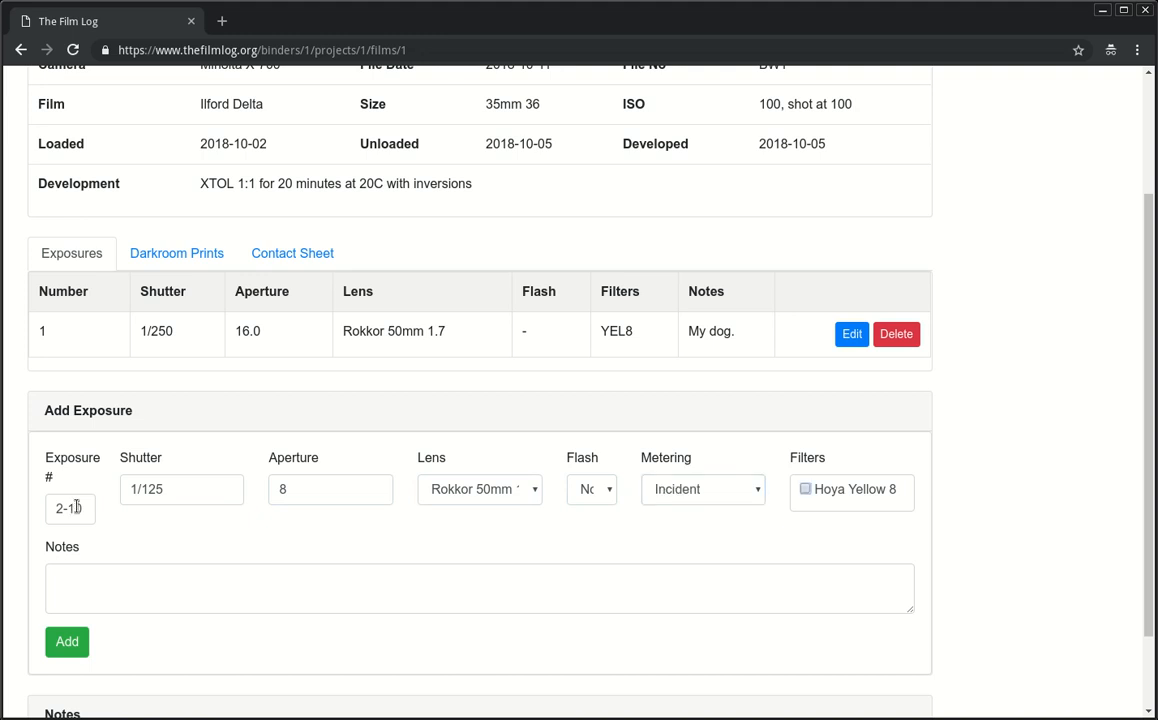
Step: Note the exposures as 'Dogs' and add exposures 2–10 to the roll
{"action": "left_click", "coordinate": [343, 580]}
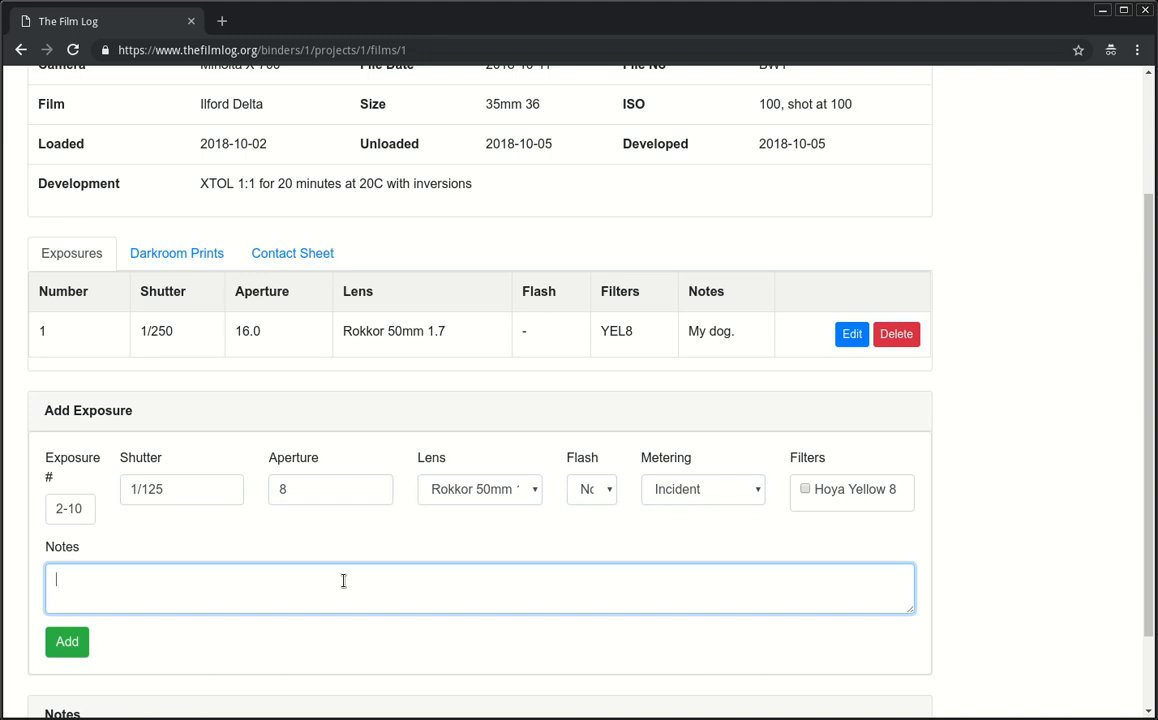
{"action": "type", "text": "Dogs"}
{"action": "left_click", "coordinate": [72, 644]}
{"action": "scroll", "coordinate": [256, 527], "scroll_direction": "down", "scroll_amount": 4}
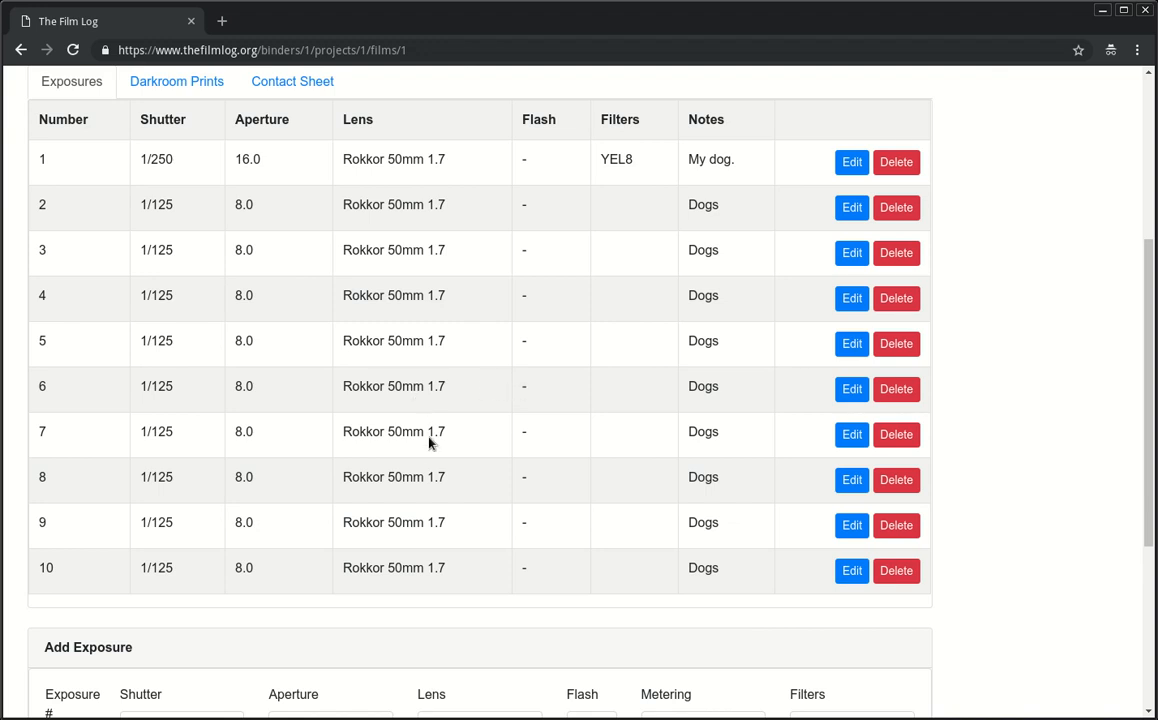
Step: Change exposure 6's note to 'Puppy' and its aperture to 5.6, then update it
{"action": "left_click", "coordinate": [848, 392]}
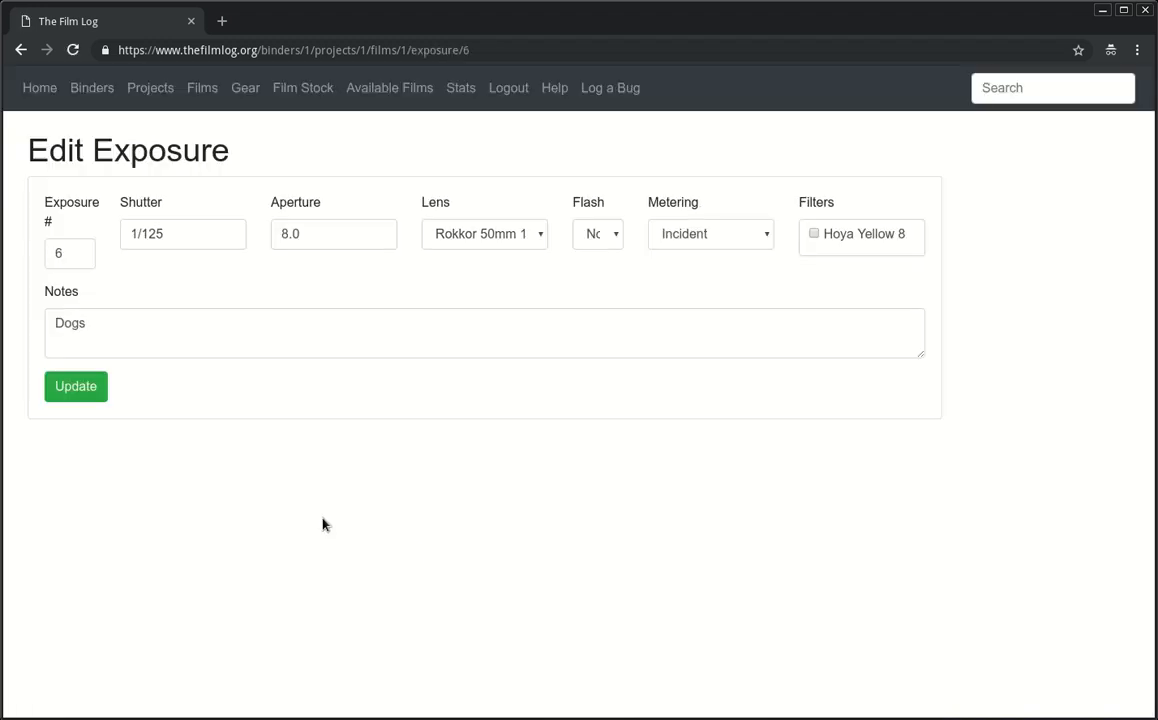
{"action": "left_click", "coordinate": [279, 337]}
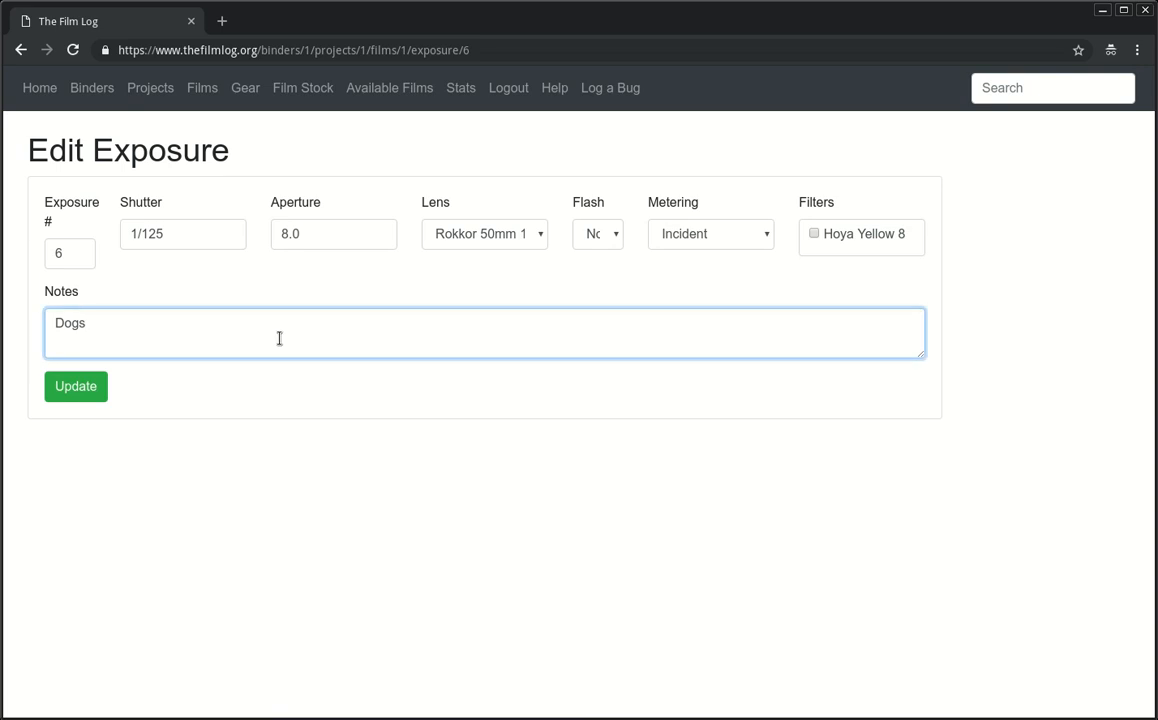
{"action": "key", "text": "ctrl+a"}
{"action": "type", "text": "Puppy"}
{"action": "left_click", "coordinate": [316, 231]}
{"action": "key", "text": "ctrl+a"}
{"action": "type", "text": "5.6"}
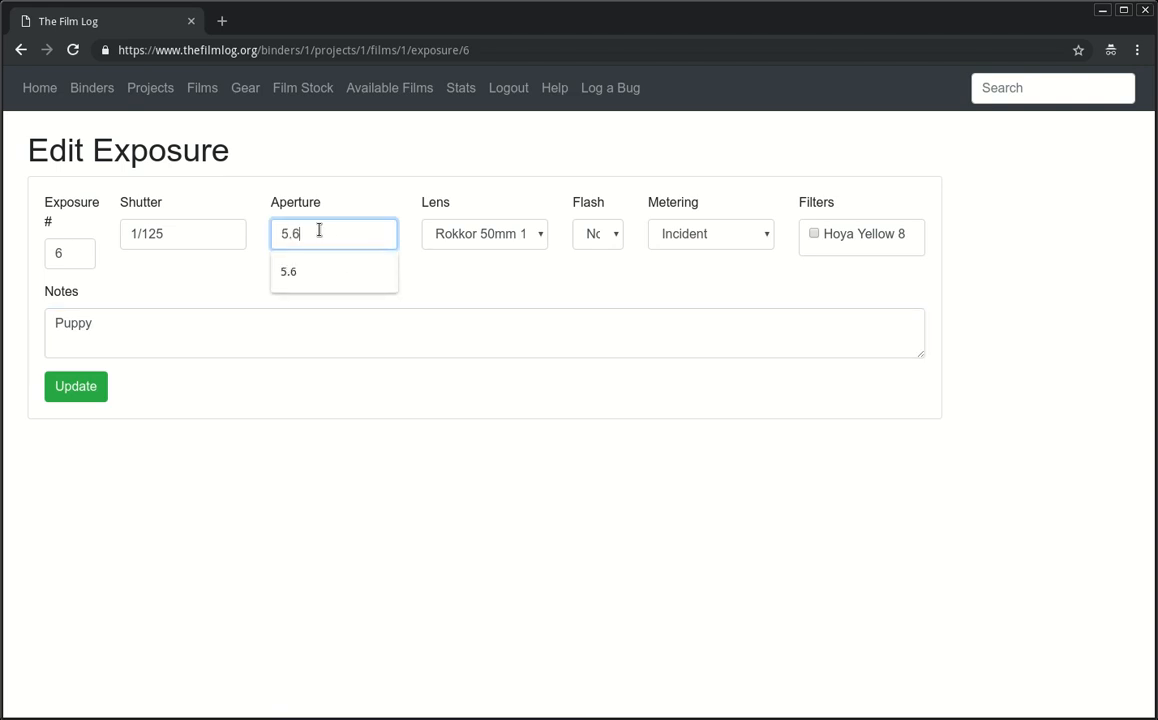
{"action": "left_click", "coordinate": [219, 411]}
{"action": "left_click", "coordinate": [74, 390]}
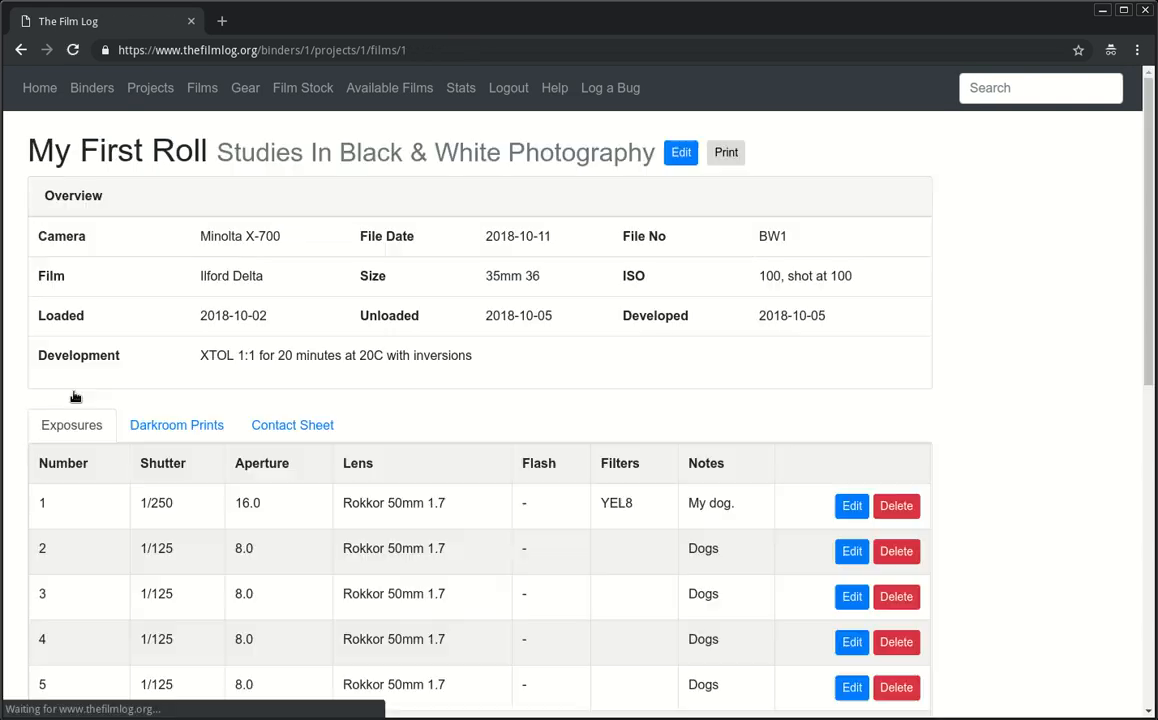
Step: Check the updated Puppy note on row 6 of the exposure list
{"action": "scroll", "coordinate": [470, 540], "scroll_direction": "down", "scroll_amount": 1}
{"action": "scroll", "coordinate": [500, 553], "scroll_direction": "down", "scroll_amount": 3}
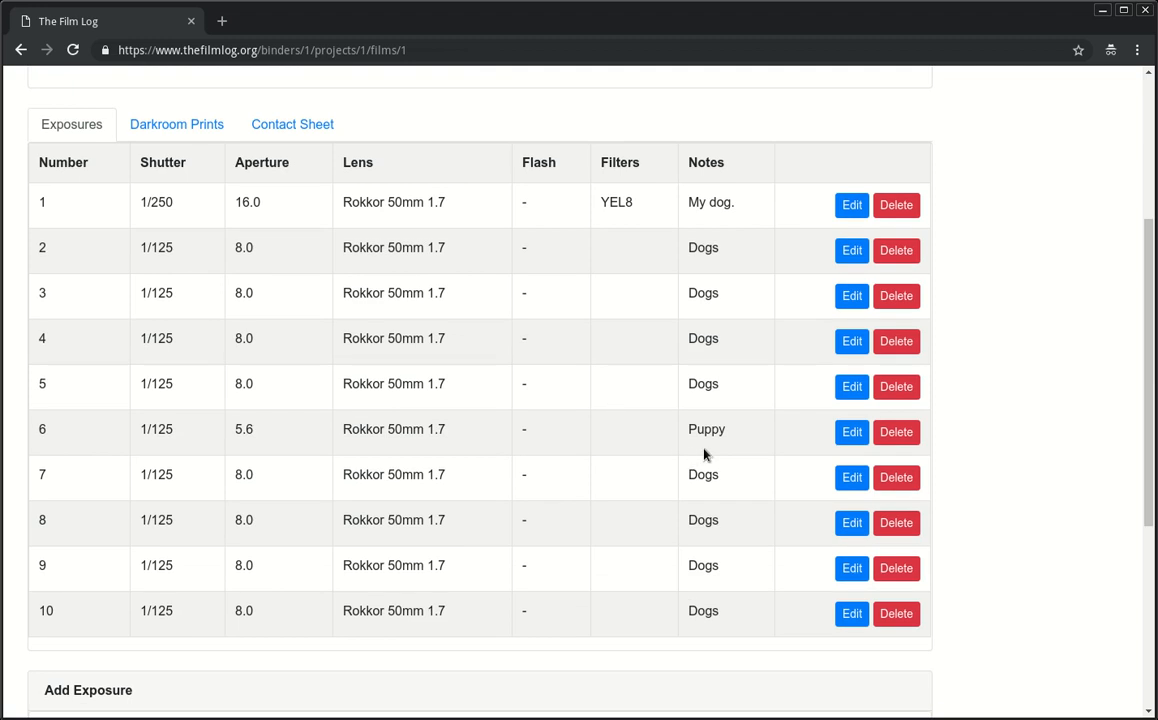
{"action": "double_click", "coordinate": [727, 433]}
{"action": "left_click", "coordinate": [728, 434]}
{"action": "scroll", "coordinate": [502, 490], "scroll_direction": "down", "scroll_amount": 3}
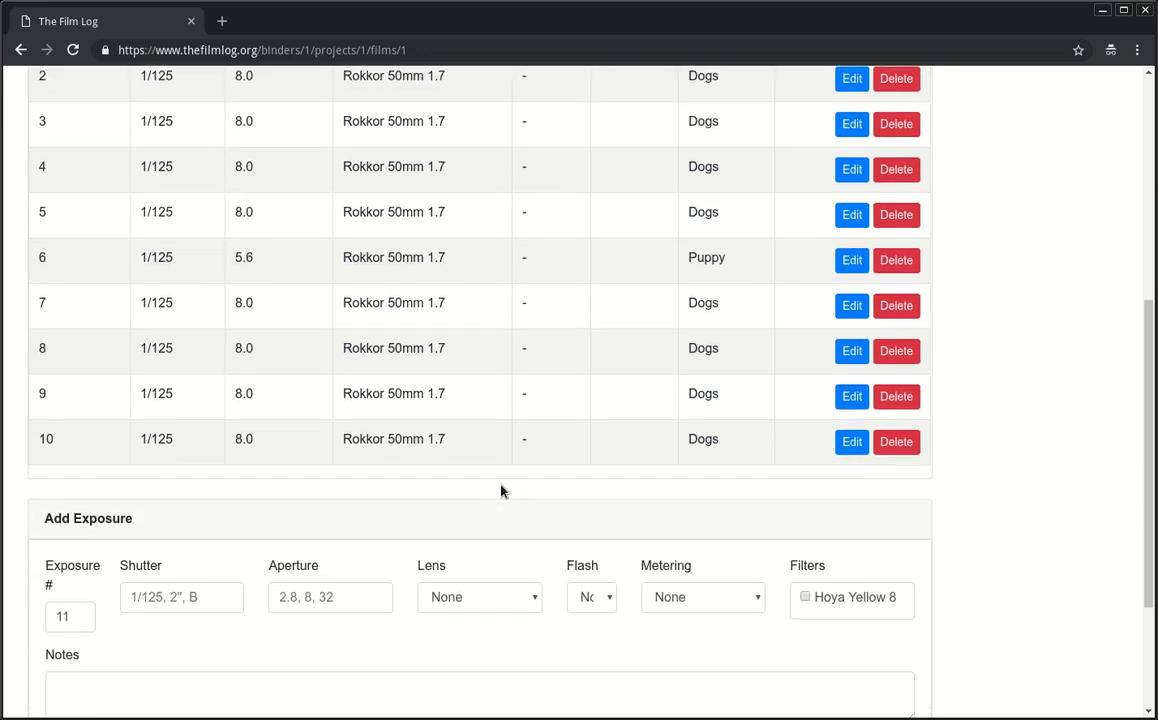
{"action": "scroll", "coordinate": [336, 460], "scroll_direction": "up", "scroll_amount": 8}
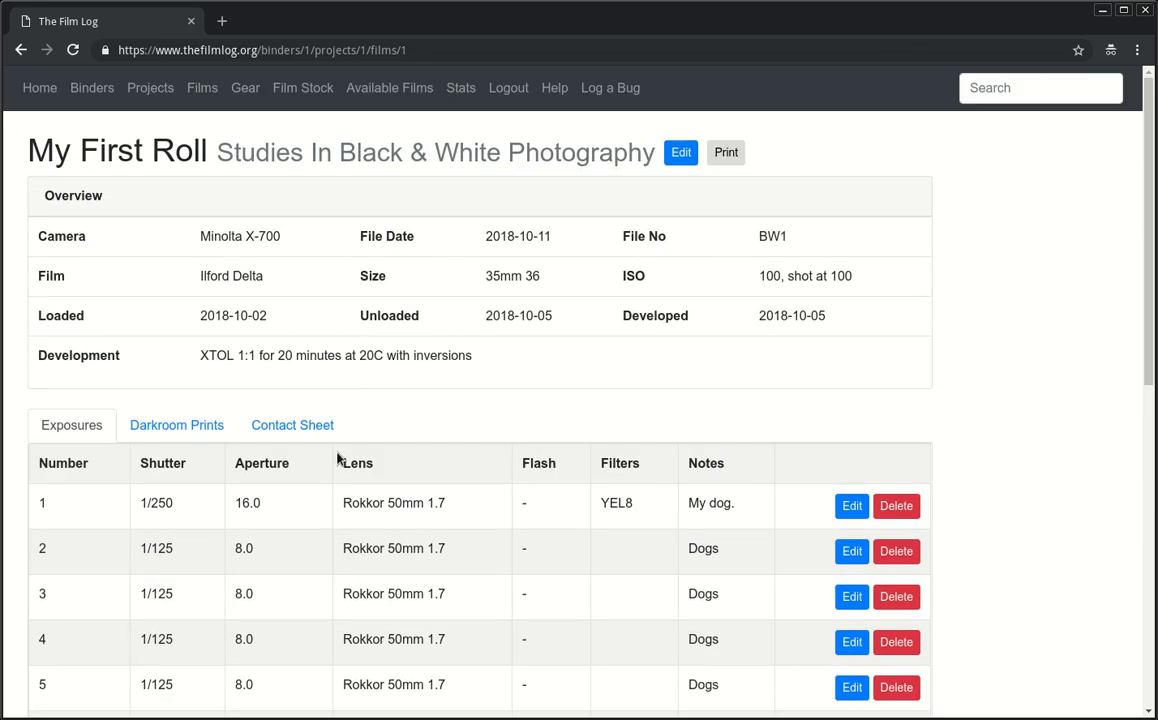
{"action": "scroll", "coordinate": [212, 443], "scroll_direction": "down", "scroll_amount": 6}
{"action": "scroll", "coordinate": [225, 425], "scroll_direction": "up", "scroll_amount": 6}
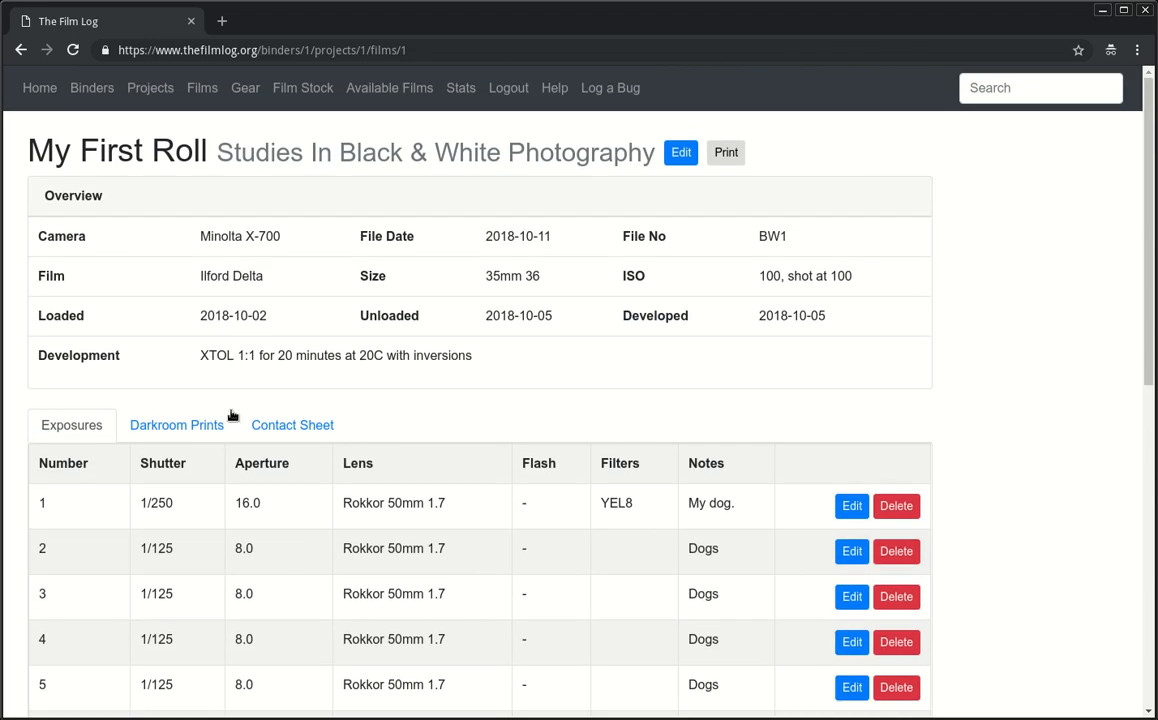
{"action": "left_click", "coordinate": [727, 153]}
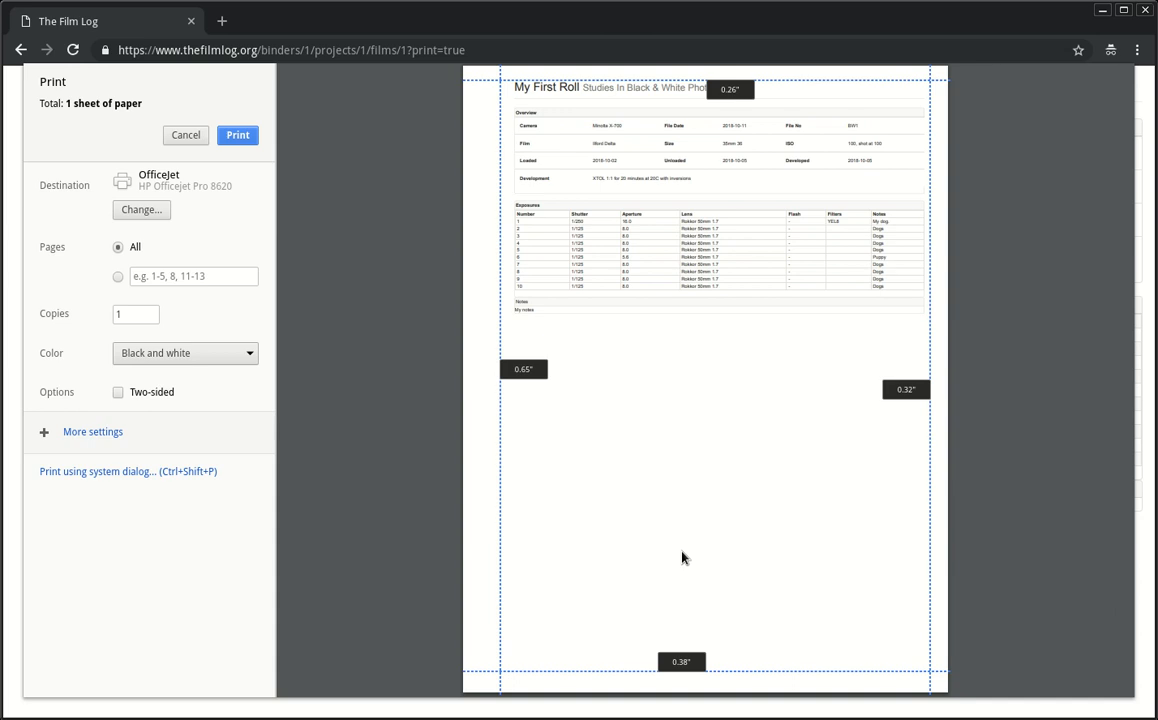
{"action": "left_click", "coordinate": [108, 437]}
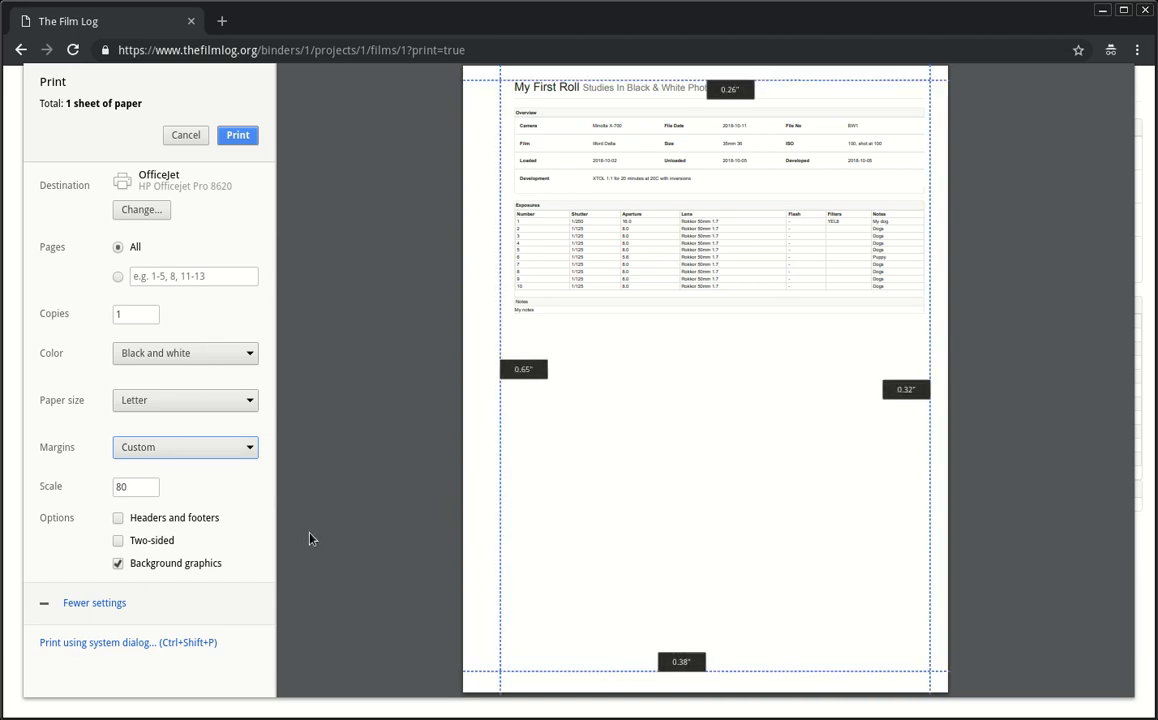
{"action": "left_click", "coordinate": [183, 133]}
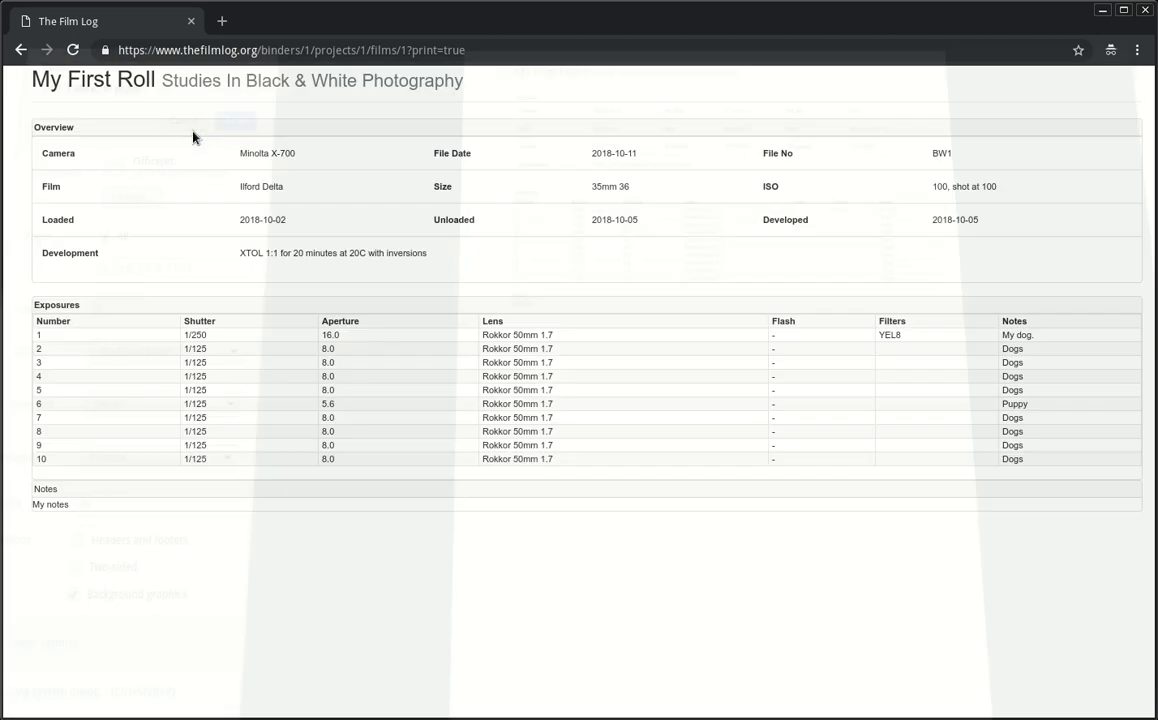
{"action": "left_click", "coordinate": [21, 49]}
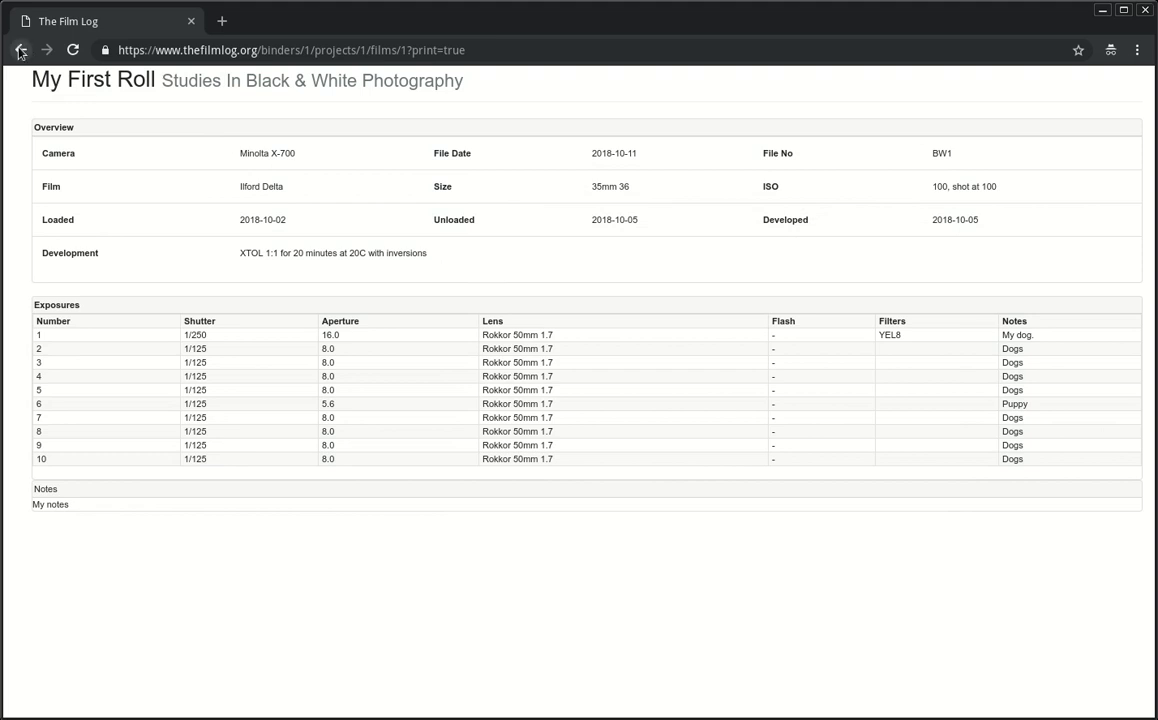
Step: Look through the roll's Darkroom Prints, Contact Sheet and Exposures tabs, then return to the 2018 projects list
{"action": "left_click", "coordinate": [985, 88]}
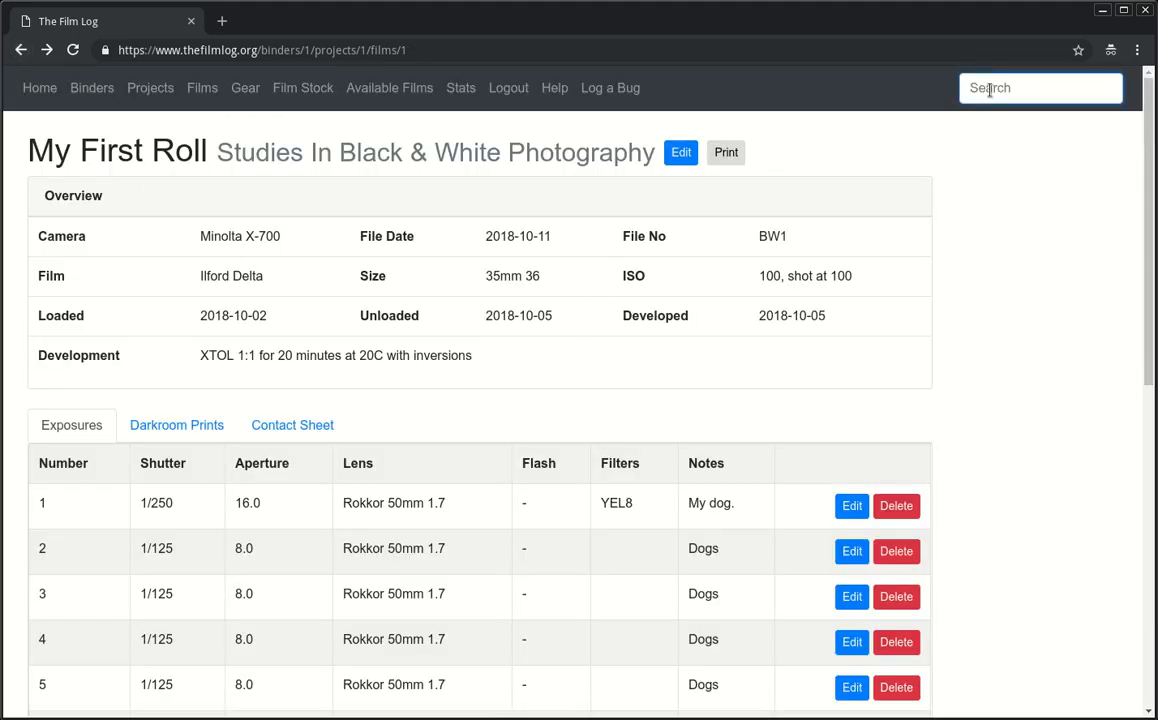
{"action": "scroll", "coordinate": [460, 459], "scroll_direction": "down", "scroll_amount": 2}
{"action": "scroll", "coordinate": [460, 459], "scroll_direction": "up", "scroll_amount": 2}
{"action": "left_click", "coordinate": [207, 424]}
{"action": "left_click", "coordinate": [272, 427]}
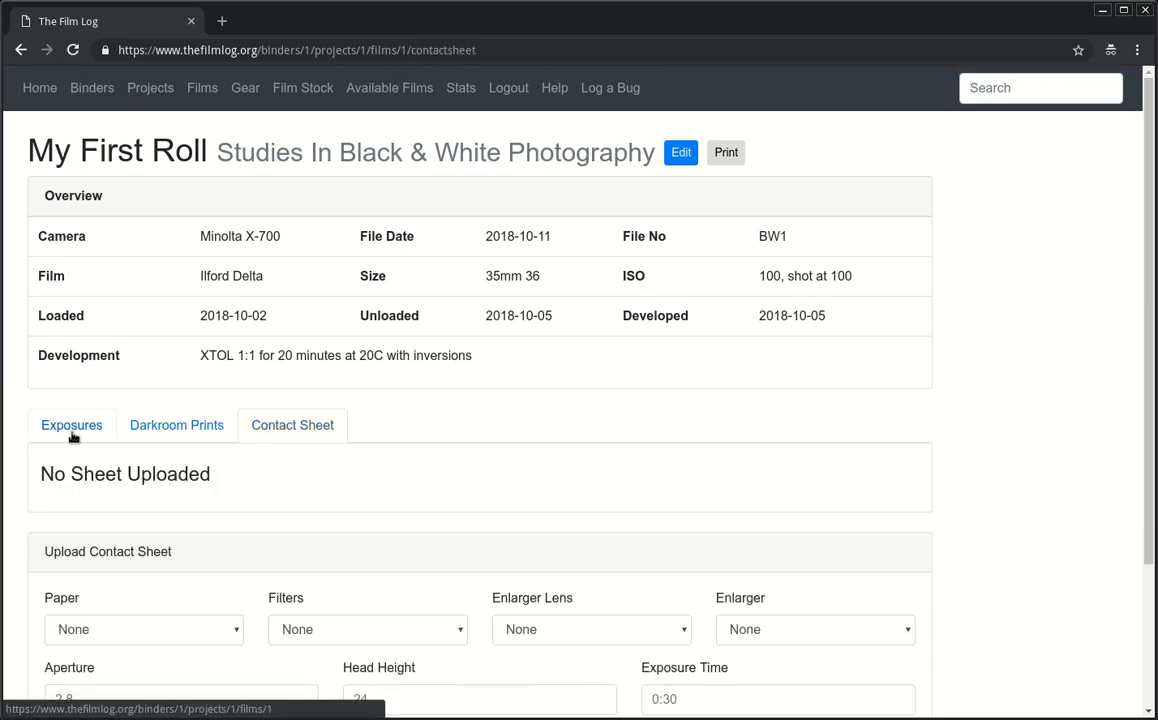
{"action": "left_click", "coordinate": [72, 430]}
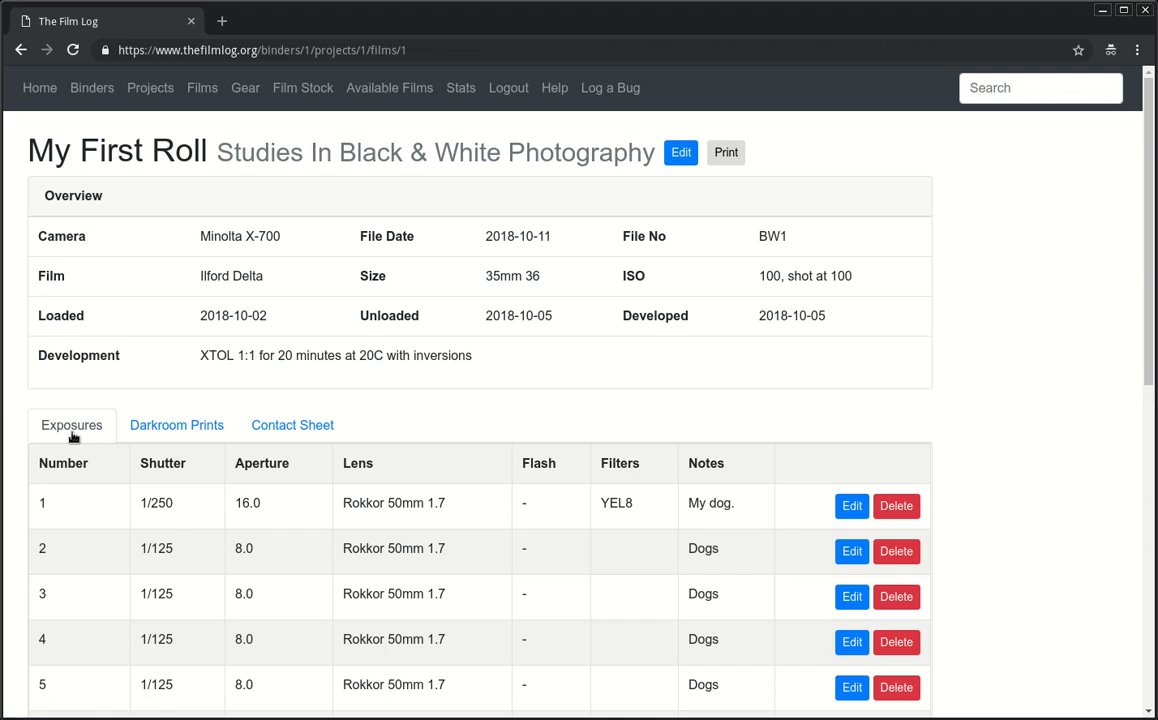
{"action": "scroll", "coordinate": [78, 442], "scroll_direction": "down", "scroll_amount": 2}
{"action": "scroll", "coordinate": [80, 455], "scroll_direction": "up", "scroll_amount": 2}
{"action": "left_click", "coordinate": [151, 88]}
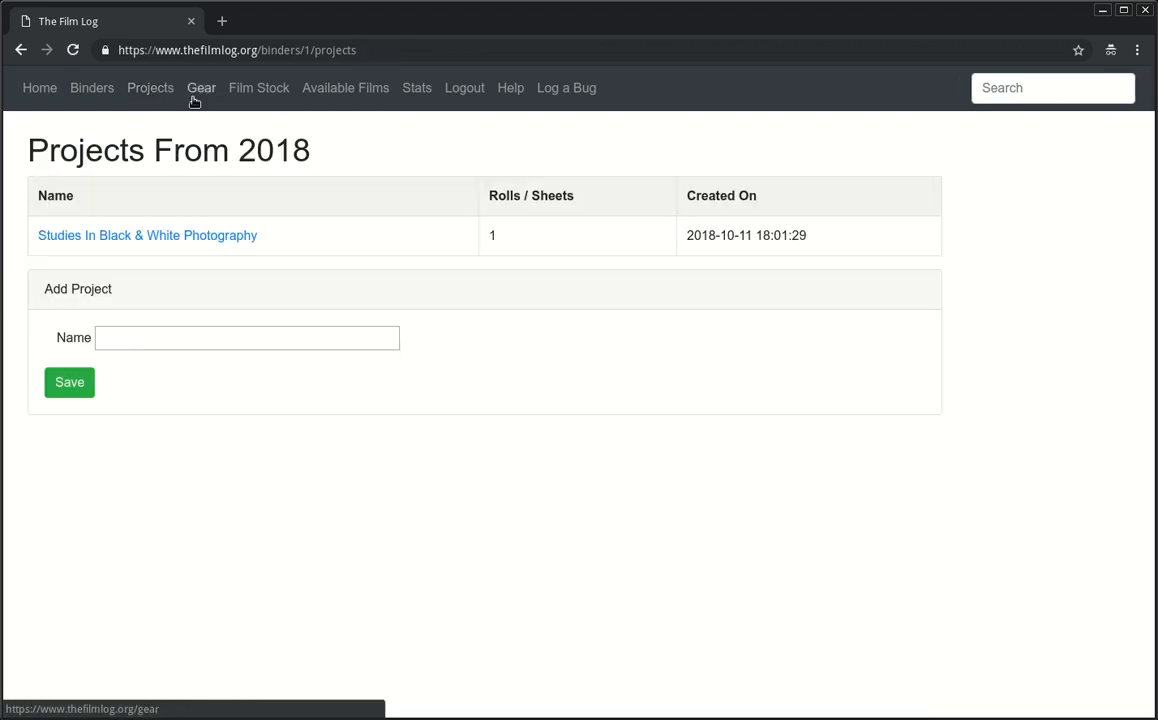
Step: In Studies In Black & White Photography, enter a new roll titled 'My First Large Format', file BW2
{"action": "left_click", "coordinate": [134, 232]}
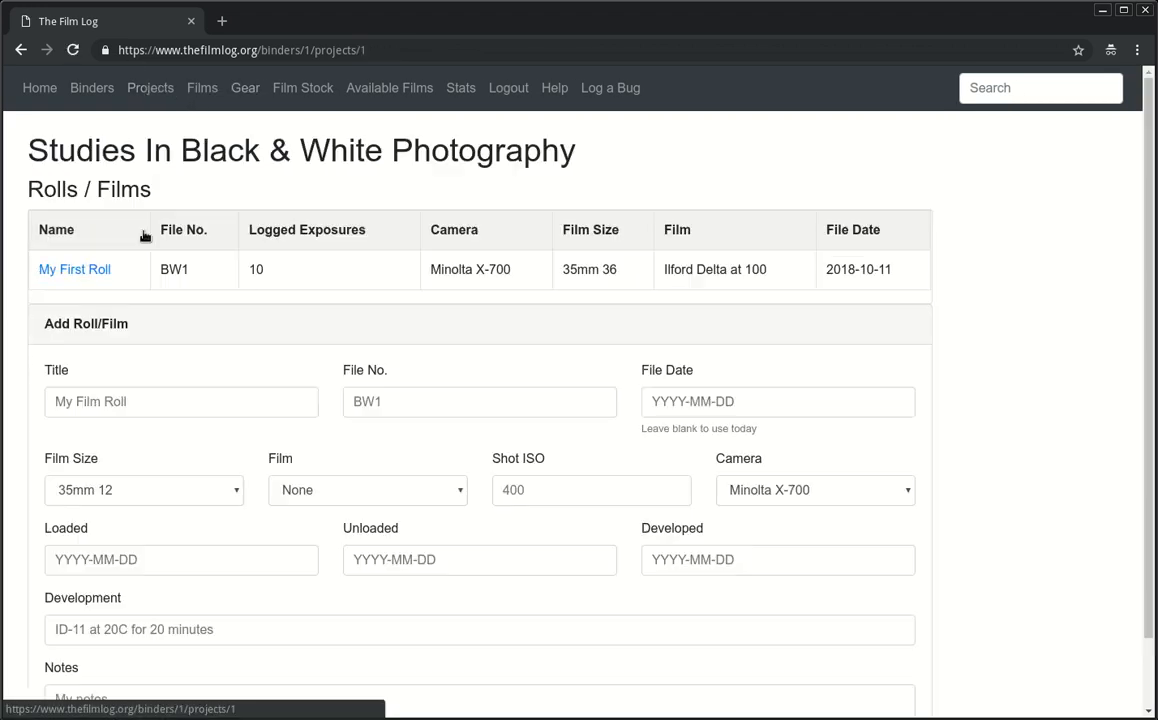
{"action": "left_click", "coordinate": [222, 406]}
{"action": "type", "text": "M"}
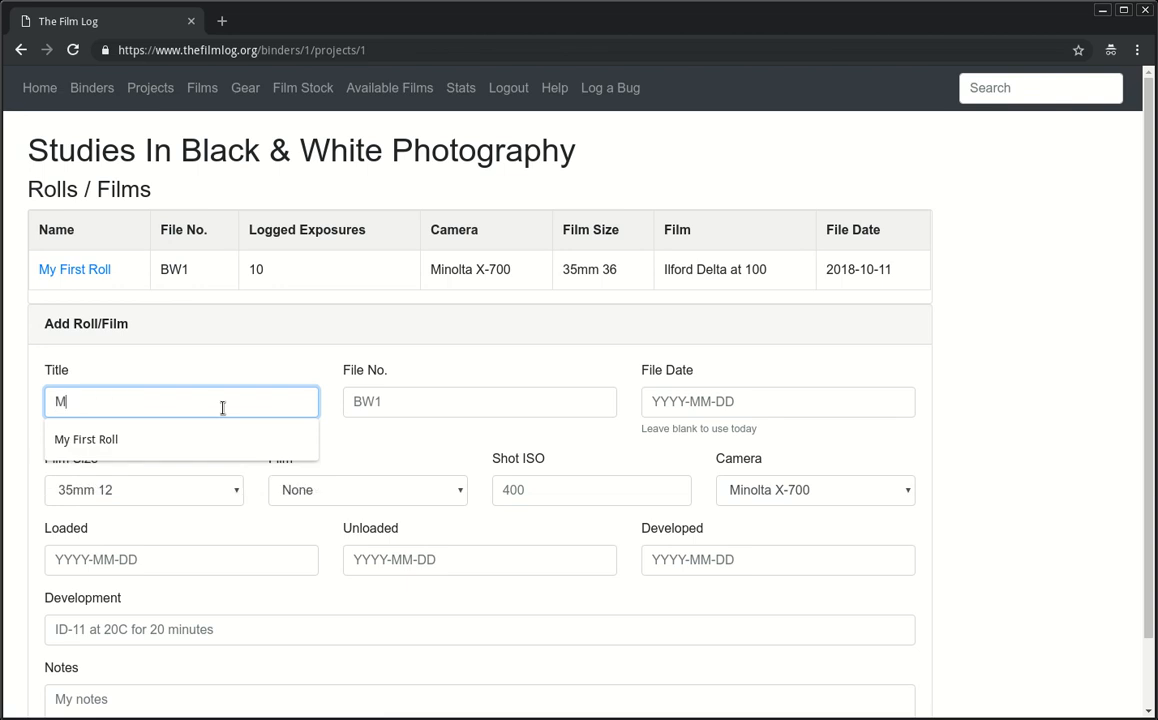
{"action": "type", "text": "y First Large Format"}
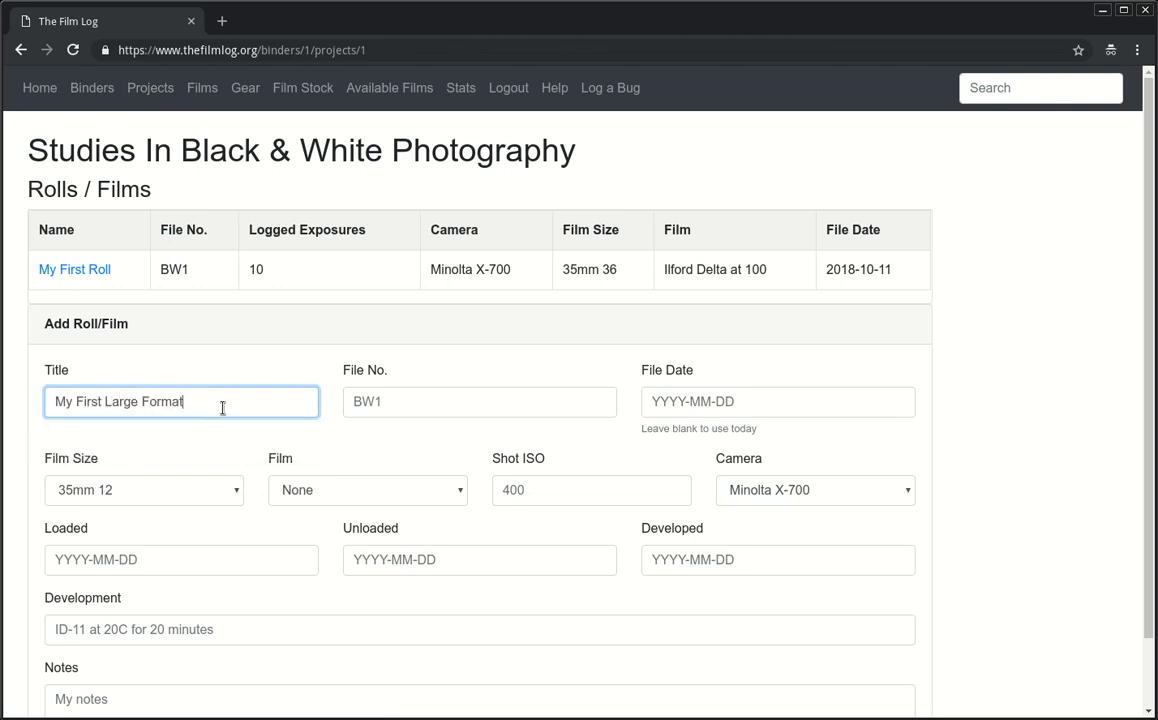
{"action": "key", "text": "Tab"}
{"action": "type", "text": "BW2"}
{"action": "key", "text": "Tab"}
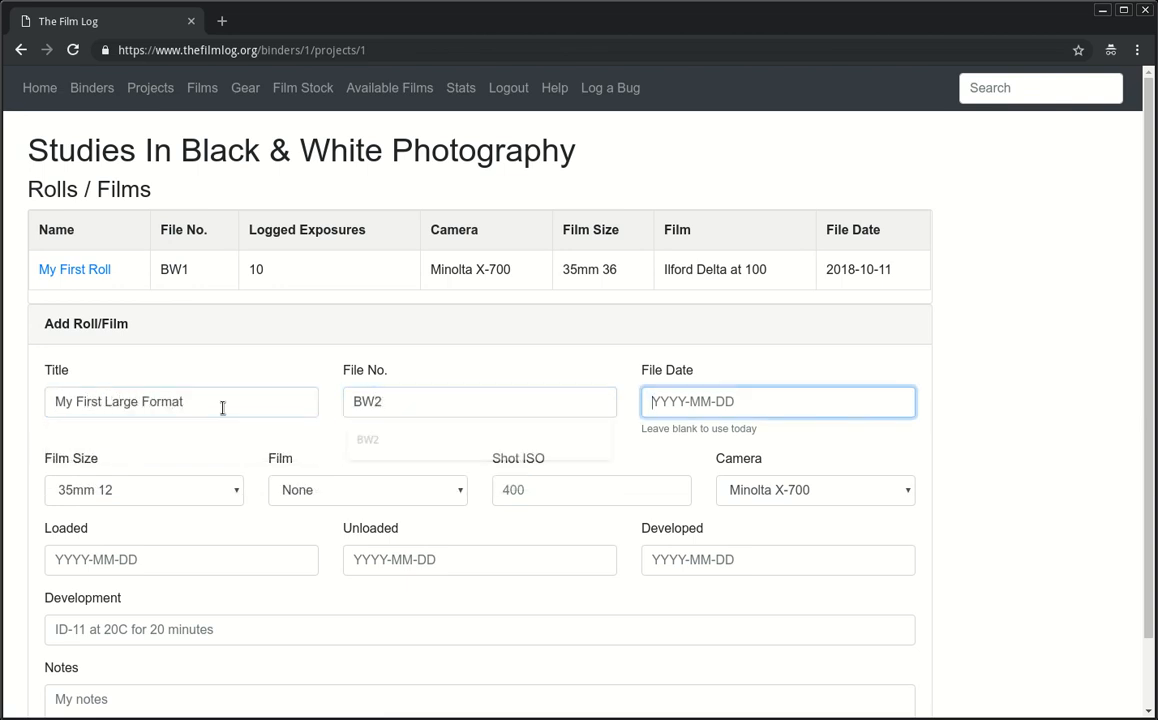
{"action": "key", "text": "shift+Tab"}
{"action": "left_click", "coordinate": [402, 405]}
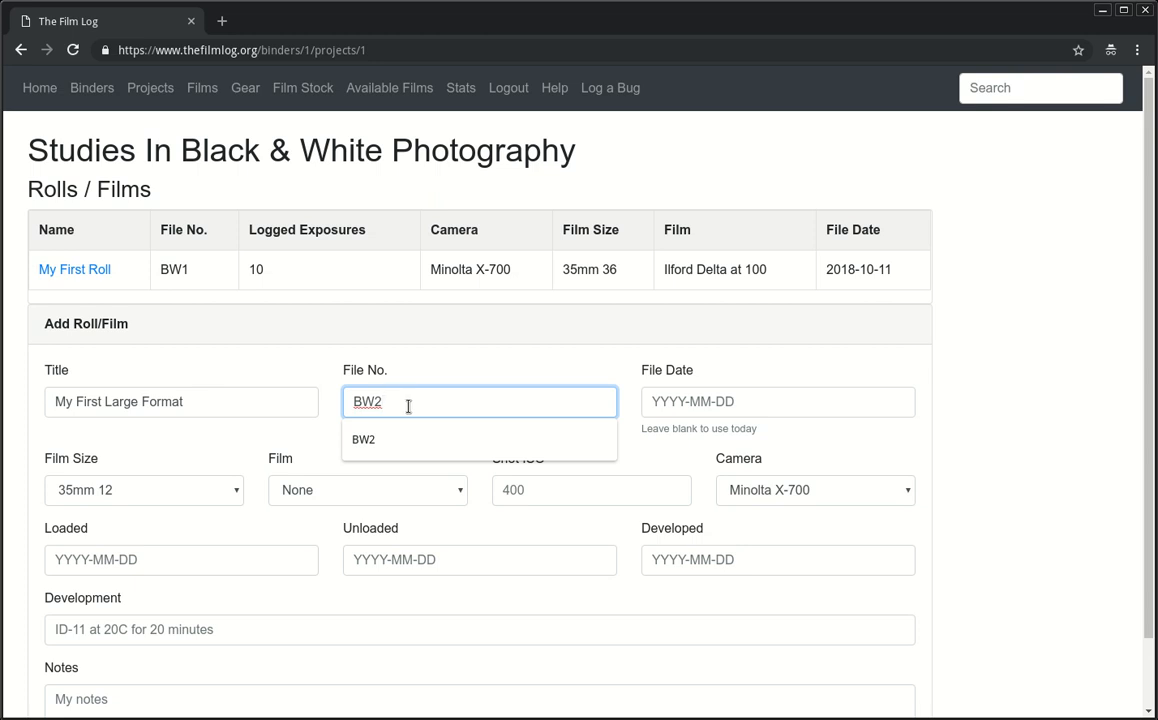
Step: Compare with the existing BW1 roll, then set the film size to 4x5
{"action": "triple_click", "coordinate": [427, 158]}
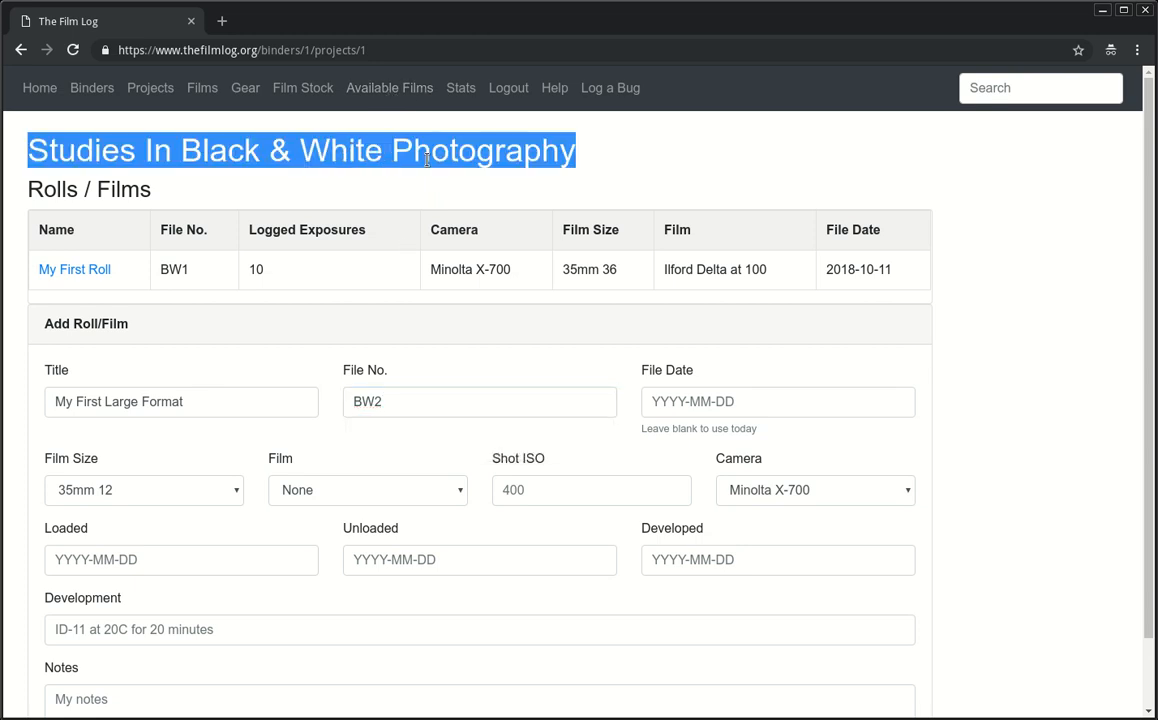
{"action": "left_click", "coordinate": [537, 181]}
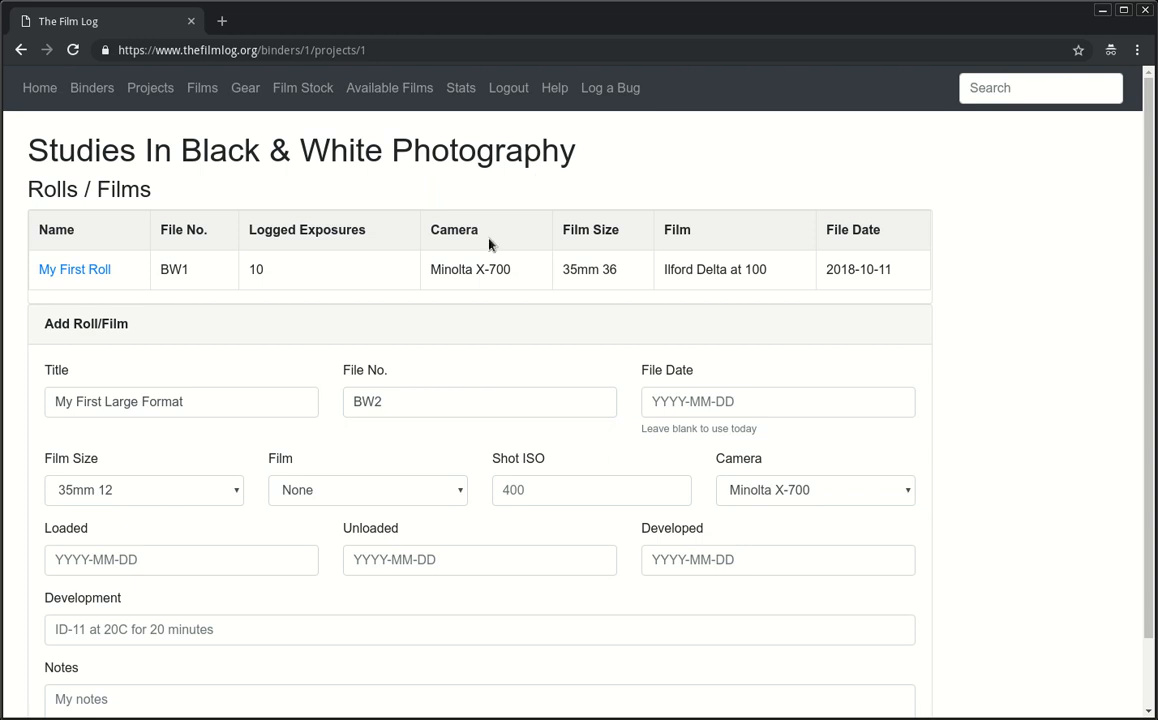
{"action": "double_click", "coordinate": [185, 269]}
{"action": "left_click", "coordinate": [185, 269]}
{"action": "left_click", "coordinate": [544, 400]}
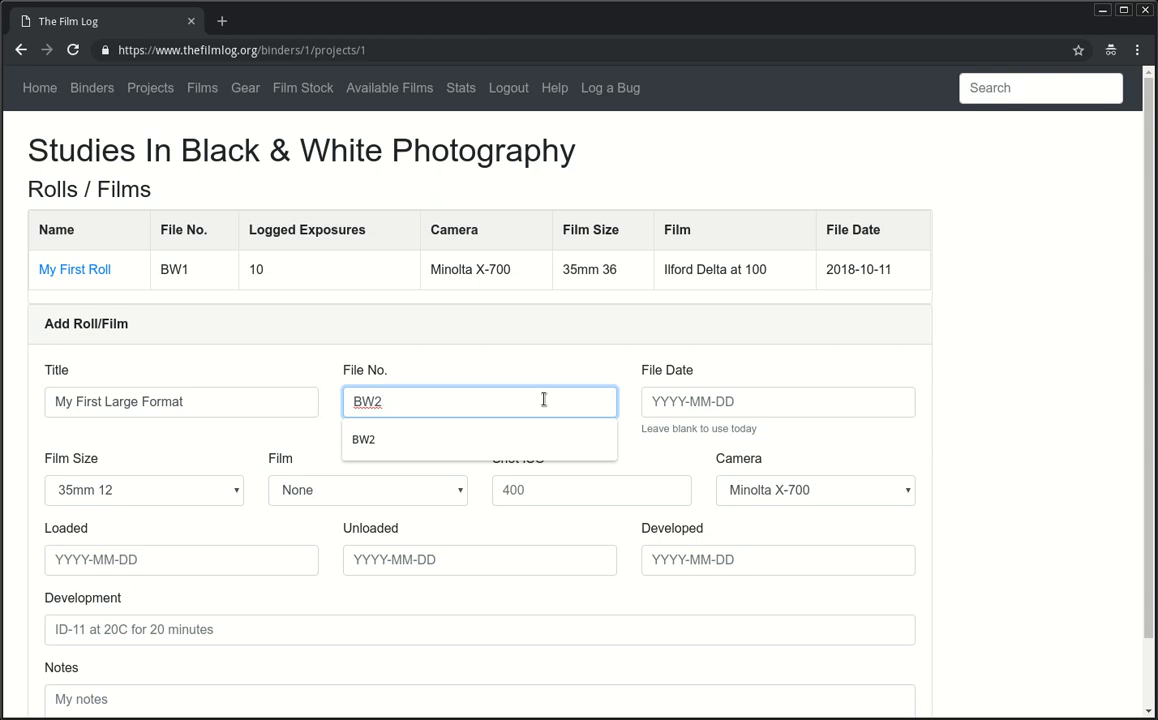
{"action": "left_click", "coordinate": [738, 392]}
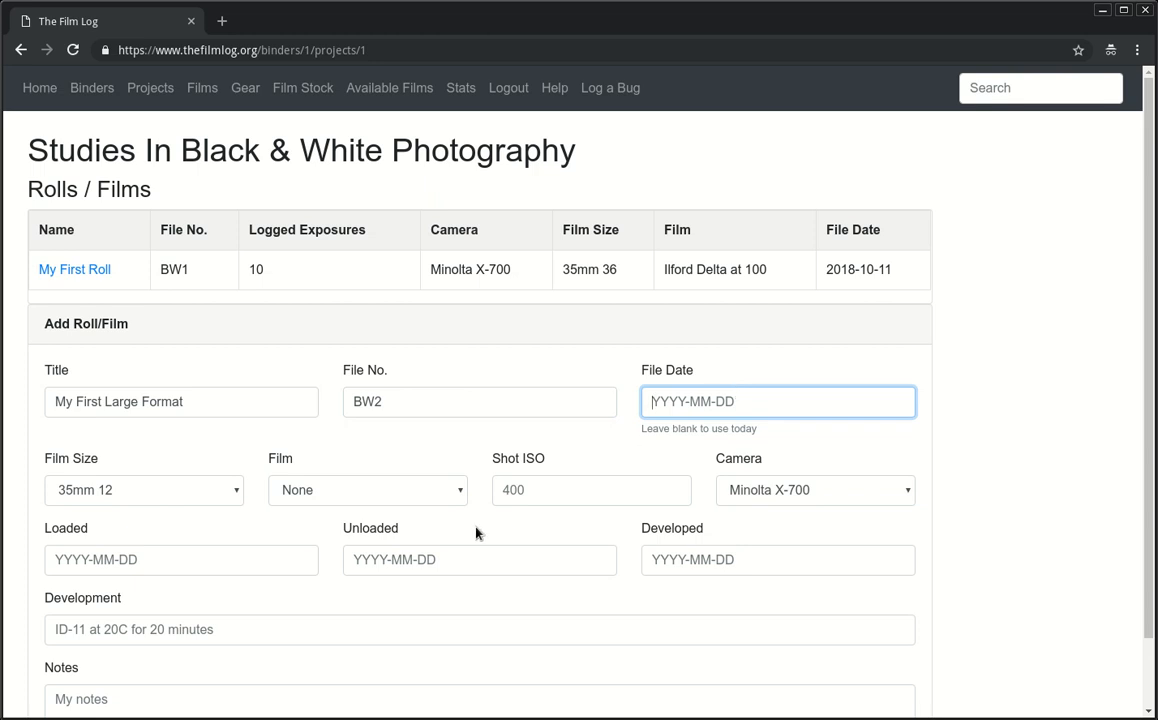
{"action": "left_click", "coordinate": [170, 492]}
{"action": "key", "text": "4"}
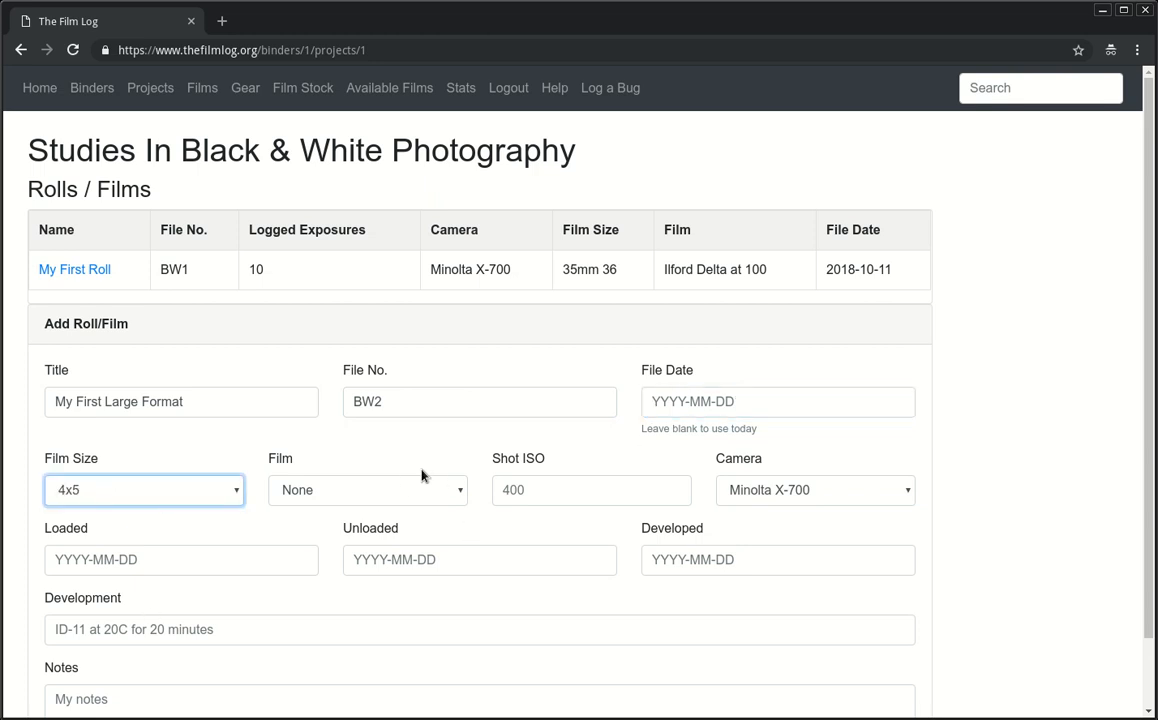
{"action": "key", "text": "Tab"}
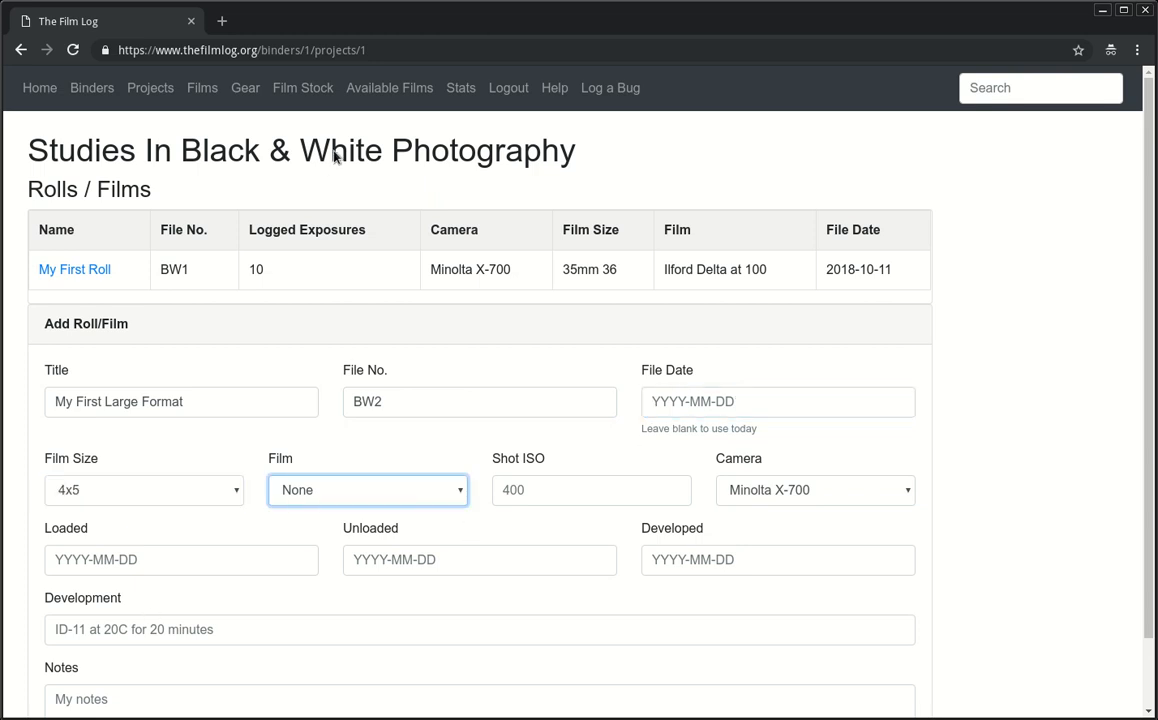
Step: Open the FilmLog project's GitLab issues in a new tab, review them, then return to The Film Log
{"action": "middle_click", "coordinate": [600, 97]}
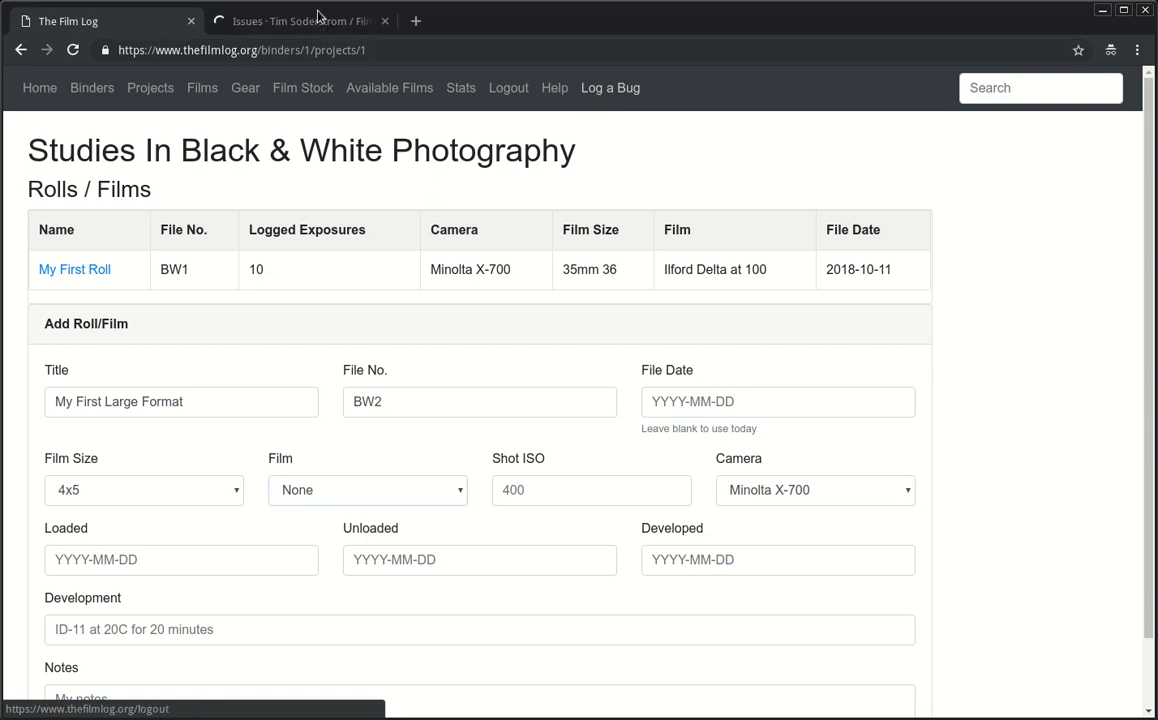
{"action": "left_click", "coordinate": [300, 26]}
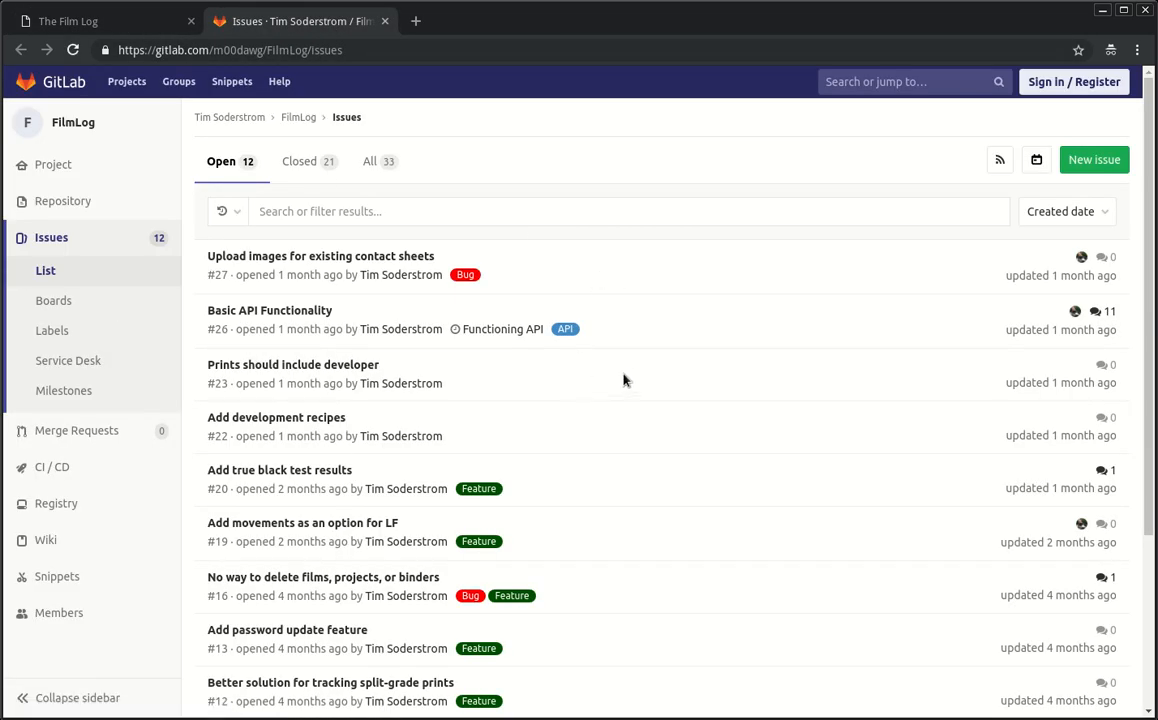
{"action": "left_click", "coordinate": [139, 27]}
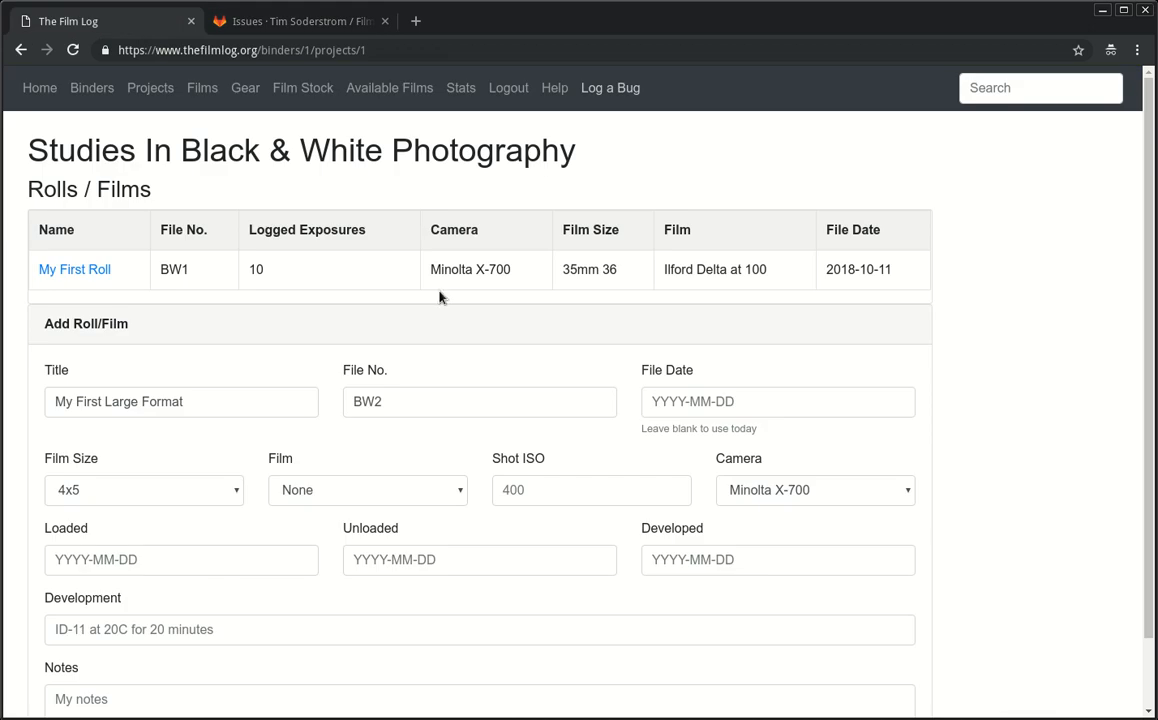
Step: Set the camera to Intrepid 4x5, the film to Kodak T-Max 3200, and shot ISO 3200
{"action": "left_click", "coordinate": [488, 396]}
{"action": "left_click", "coordinate": [343, 490]}
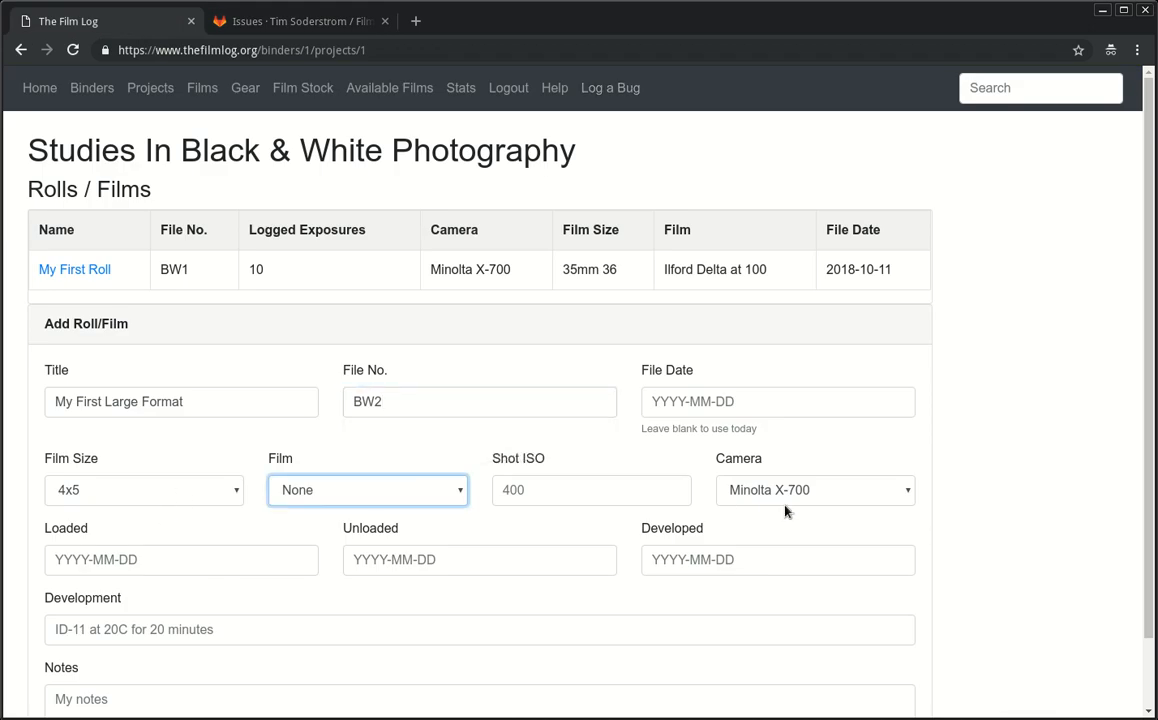
{"action": "left_click", "coordinate": [783, 500]}
{"action": "left_click", "coordinate": [815, 550]}
{"action": "left_click", "coordinate": [390, 487]}
{"action": "key", "text": "Down"}
{"action": "left_click", "coordinate": [581, 490]}
{"action": "type", "text": "3200"}
{"action": "key", "text": "Tab"}
{"action": "key", "text": "Tab"}
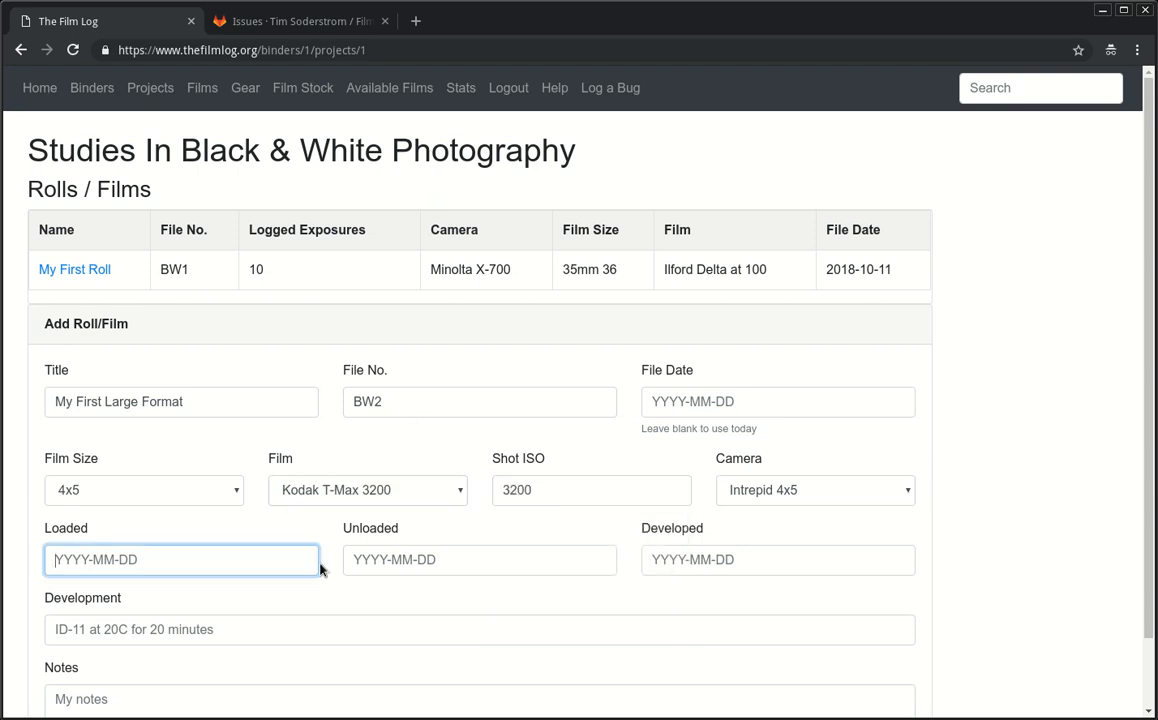
Step: Leave the development details empty and save the new roll
{"action": "scroll", "coordinate": [323, 568], "scroll_direction": "down", "scroll_amount": 1}
{"action": "left_click", "coordinate": [202, 561]}
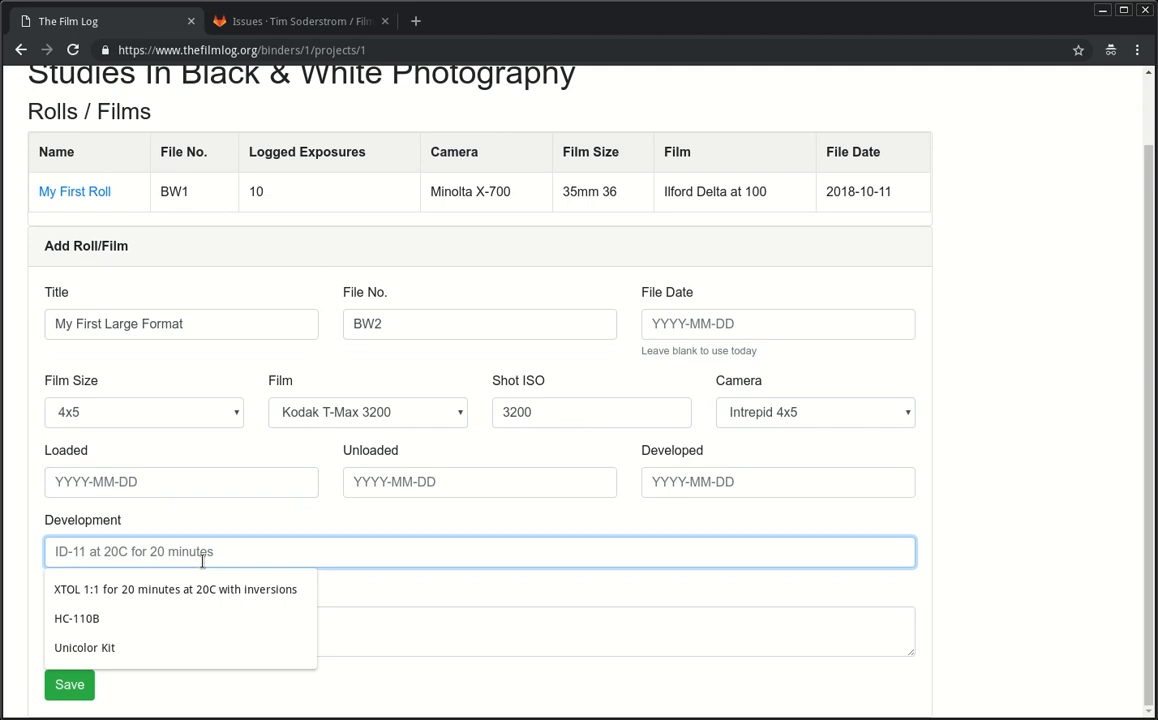
{"action": "type", "text": "I did a terrible job"}
{"action": "key", "text": "Tab"}
{"action": "key", "text": "shift+Tab"}
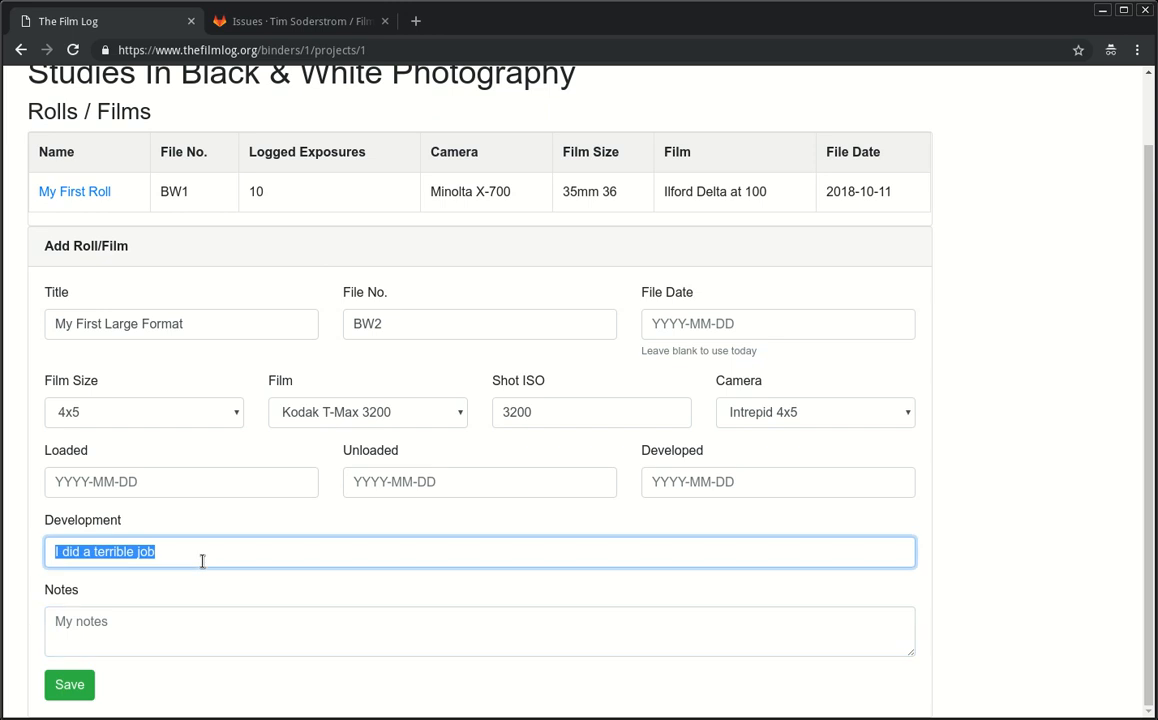
{"action": "key", "text": "BackSpace"}
{"action": "key", "text": "Tab"}
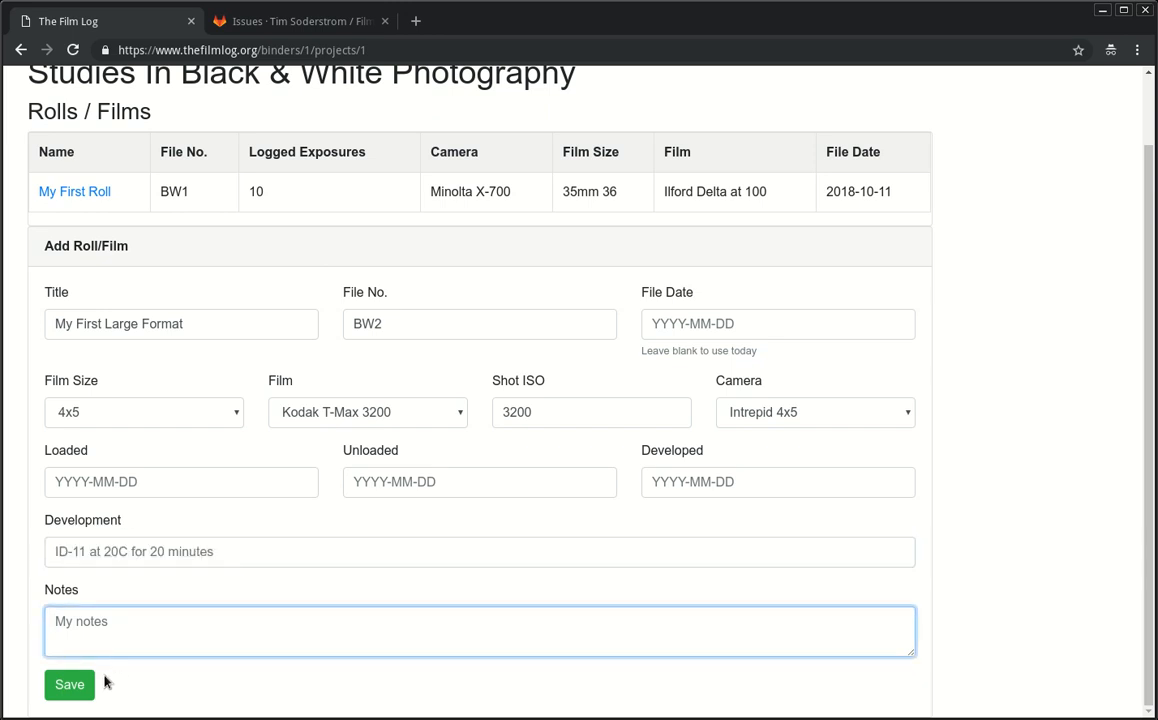
{"action": "left_click", "coordinate": [66, 686]}
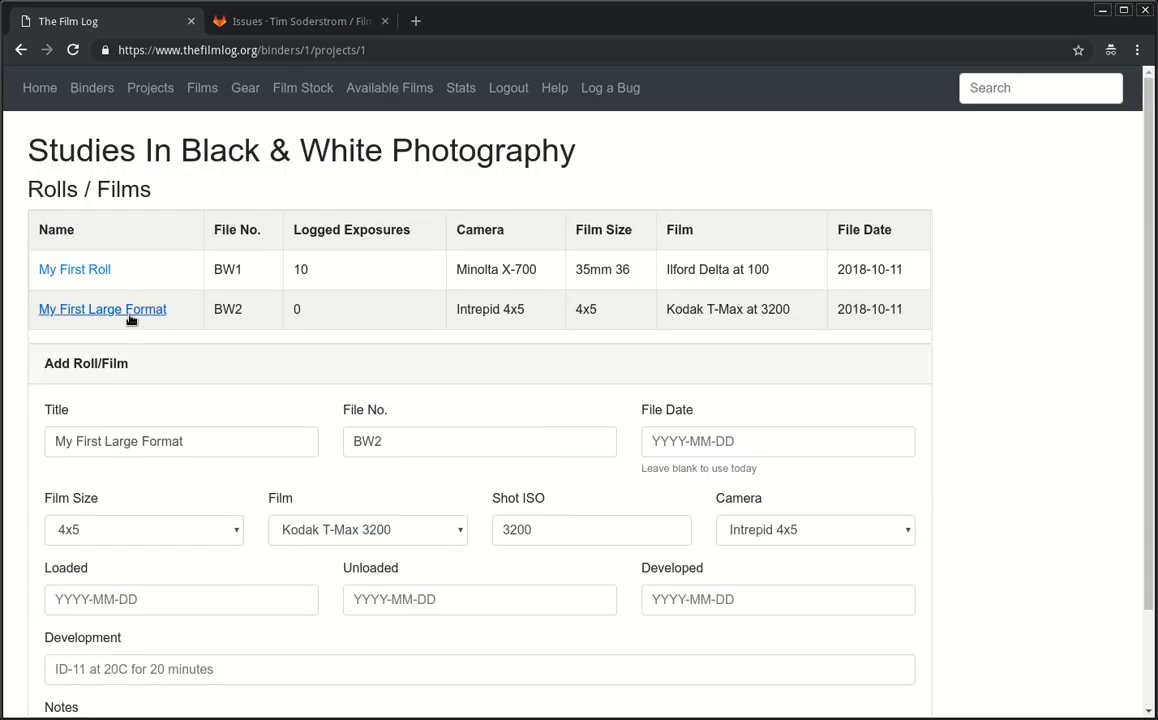
{"action": "left_click", "coordinate": [118, 308]}
Step: Enter exposures 1-4 at 1/125, aperture 32, Fujinon 90mm, Reflective metering, Hoya Yellow 8 filter
{"action": "left_click", "coordinate": [817, 155]}
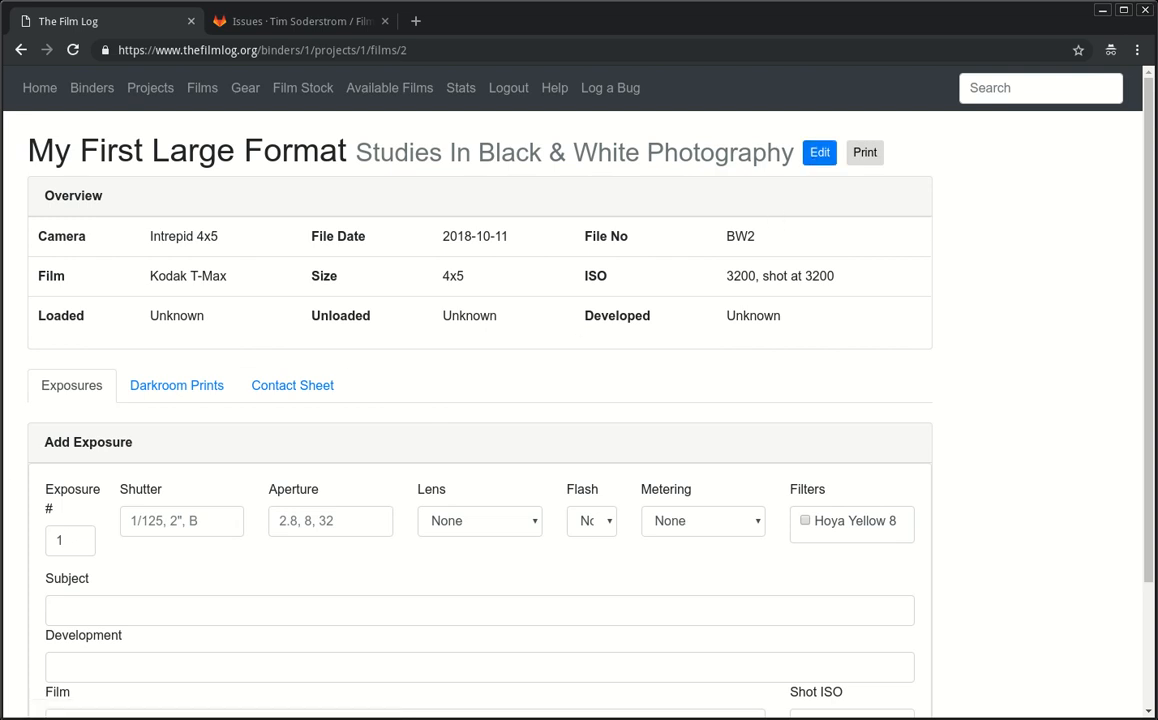
{"action": "left_click", "coordinate": [77, 546]}
{"action": "type", "text": "1-4"}
{"action": "key", "text": "Tab"}
{"action": "type", "text": "1/125"}
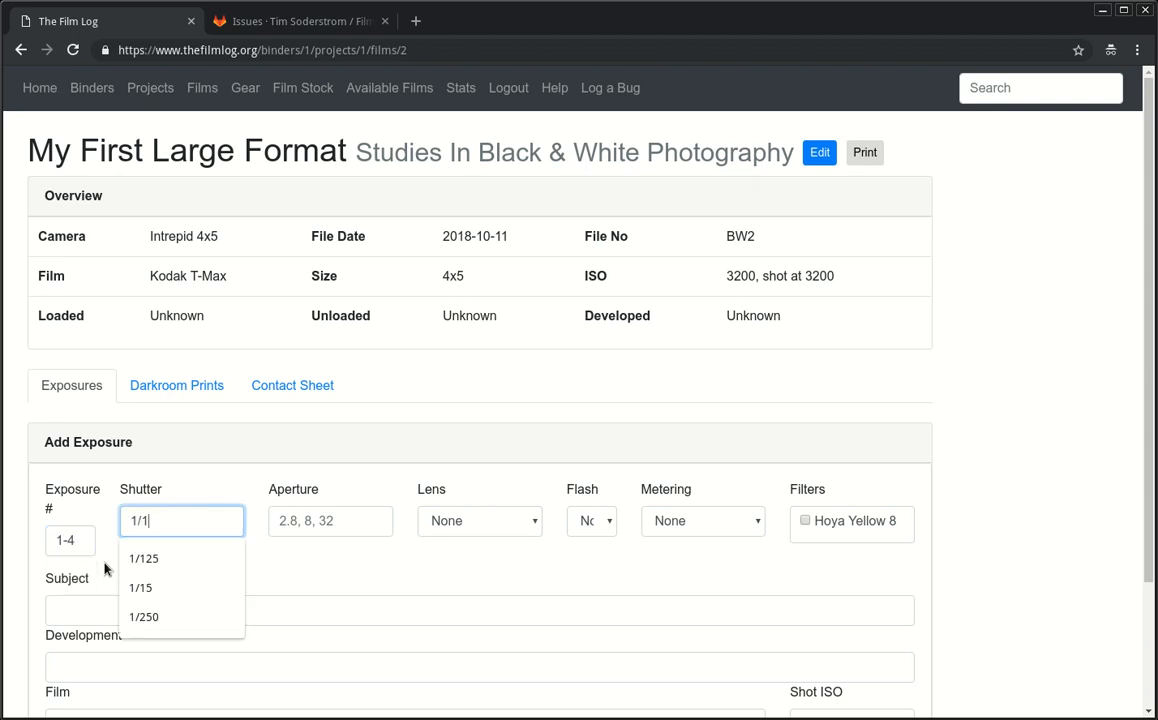
{"action": "key", "text": "Tab"}
{"action": "type", "text": "32"}
{"action": "key", "text": "Tab"}
{"action": "key", "text": "f"}
{"action": "key", "text": "Tab"}
{"action": "key", "text": "Tab"}
{"action": "key", "text": "Down"}
{"action": "key", "text": "Down"}
{"action": "key", "text": "Up"}
{"action": "key", "text": "Down"}
{"action": "key", "text": "Tab"}
{"action": "key", "text": "space"}
Step: Set the exposures' subject to Lizardman
{"action": "scroll", "coordinate": [105, 572], "scroll_direction": "down", "scroll_amount": 2}
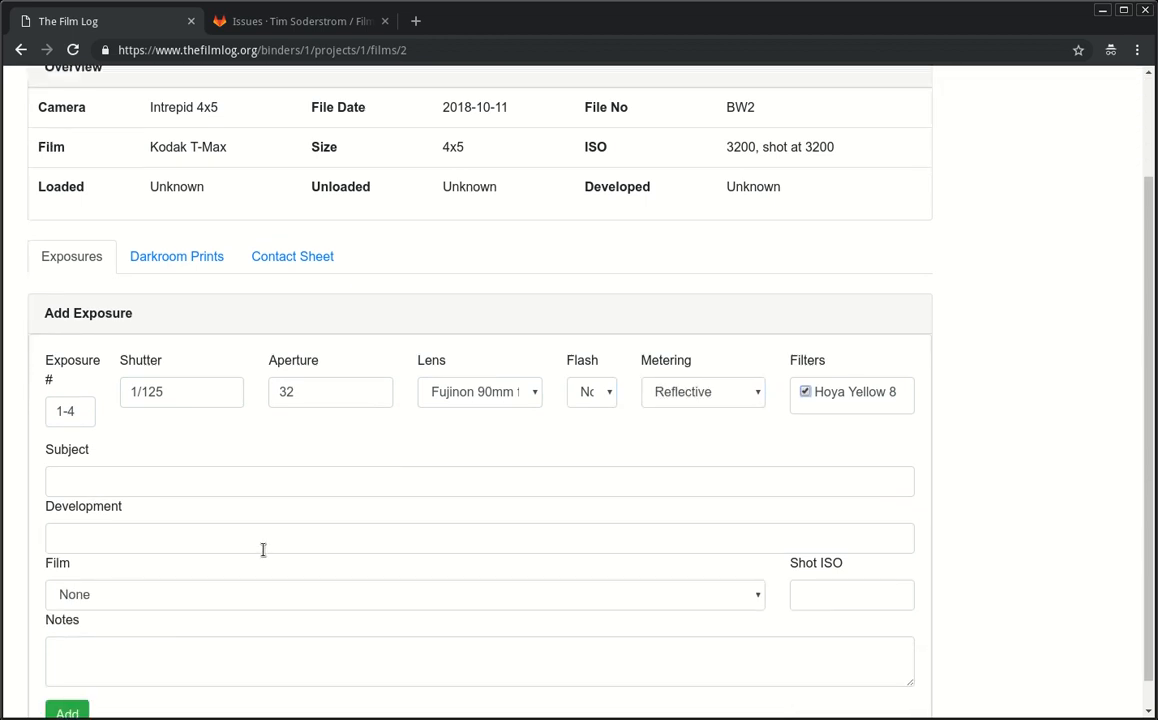
{"action": "scroll", "coordinate": [257, 553], "scroll_direction": "down", "scroll_amount": 1}
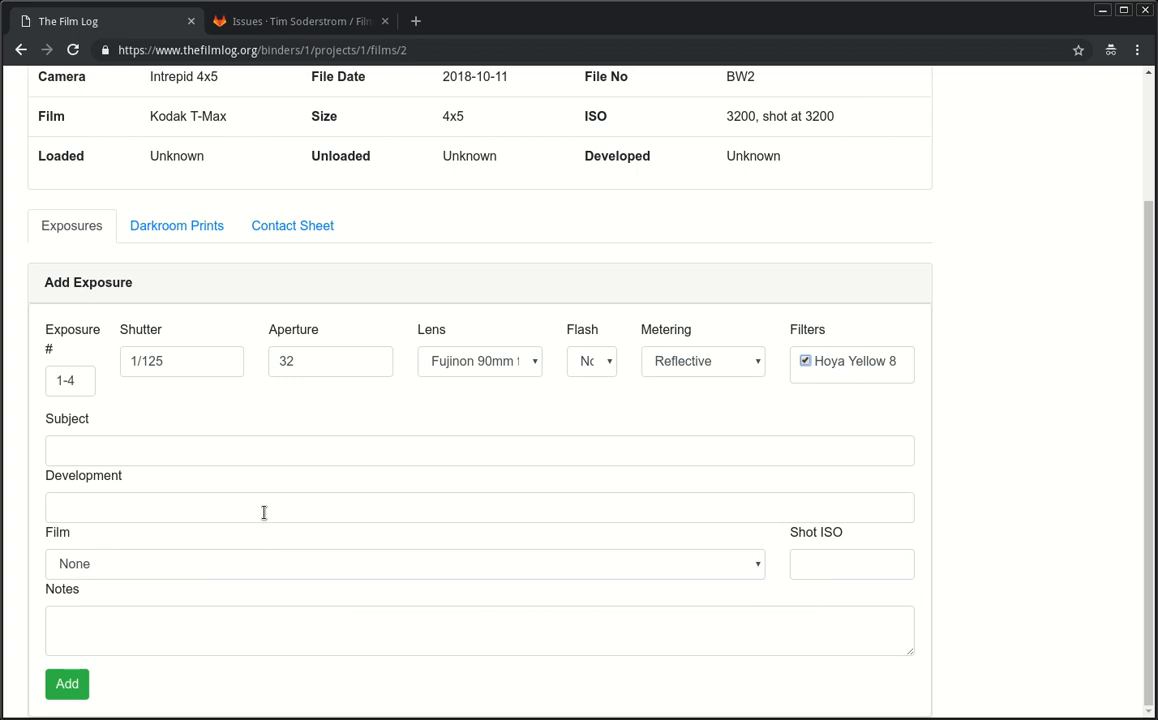
{"action": "left_click", "coordinate": [289, 456]}
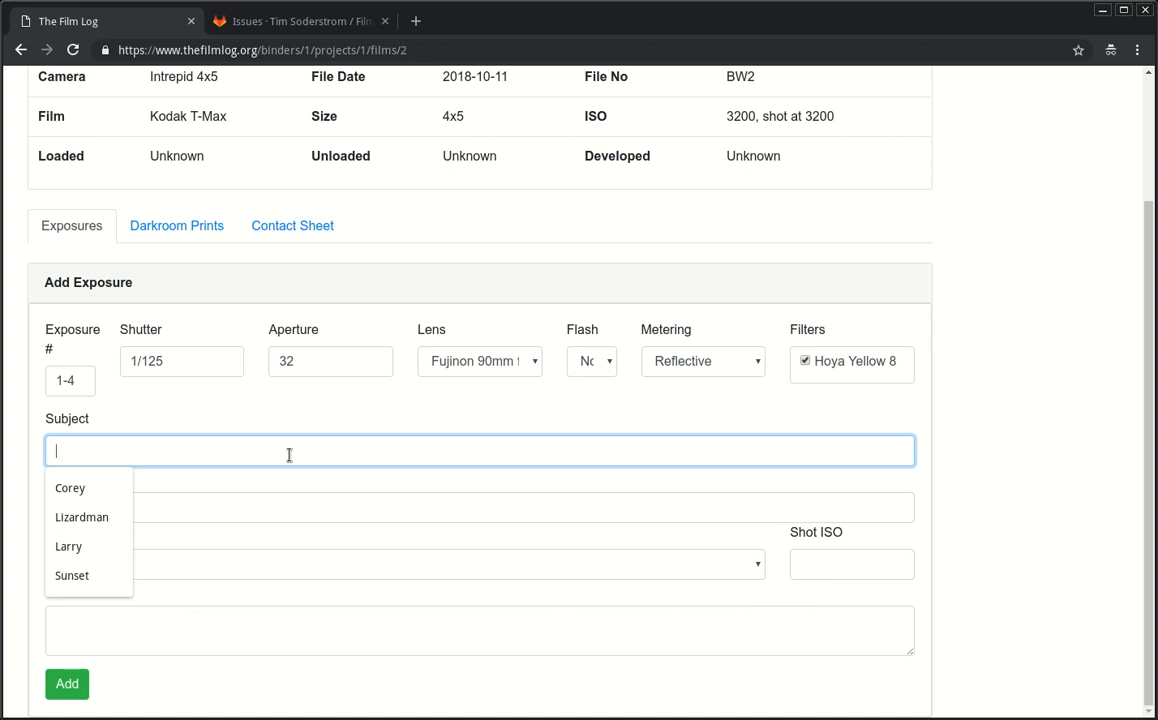
{"action": "left_click", "coordinate": [75, 573]}
{"action": "left_click", "coordinate": [259, 505]}
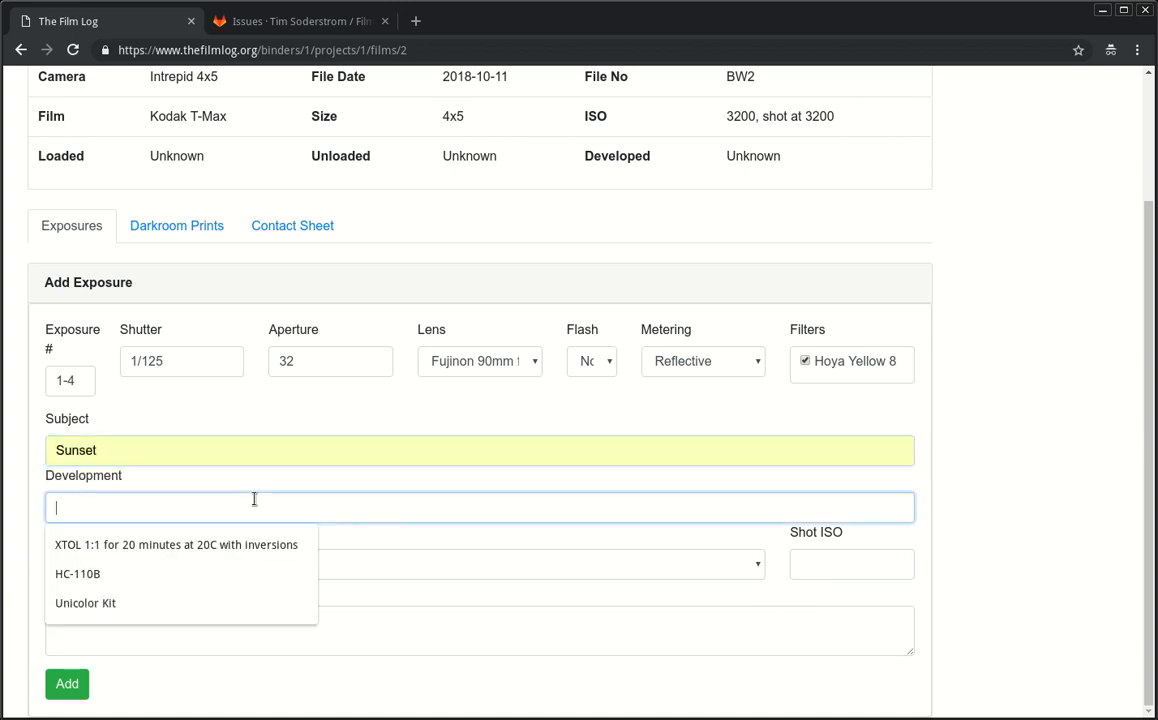
{"action": "left_click", "coordinate": [243, 453]}
{"action": "double_click", "coordinate": [243, 455]}
{"action": "type", "text": "Li"}
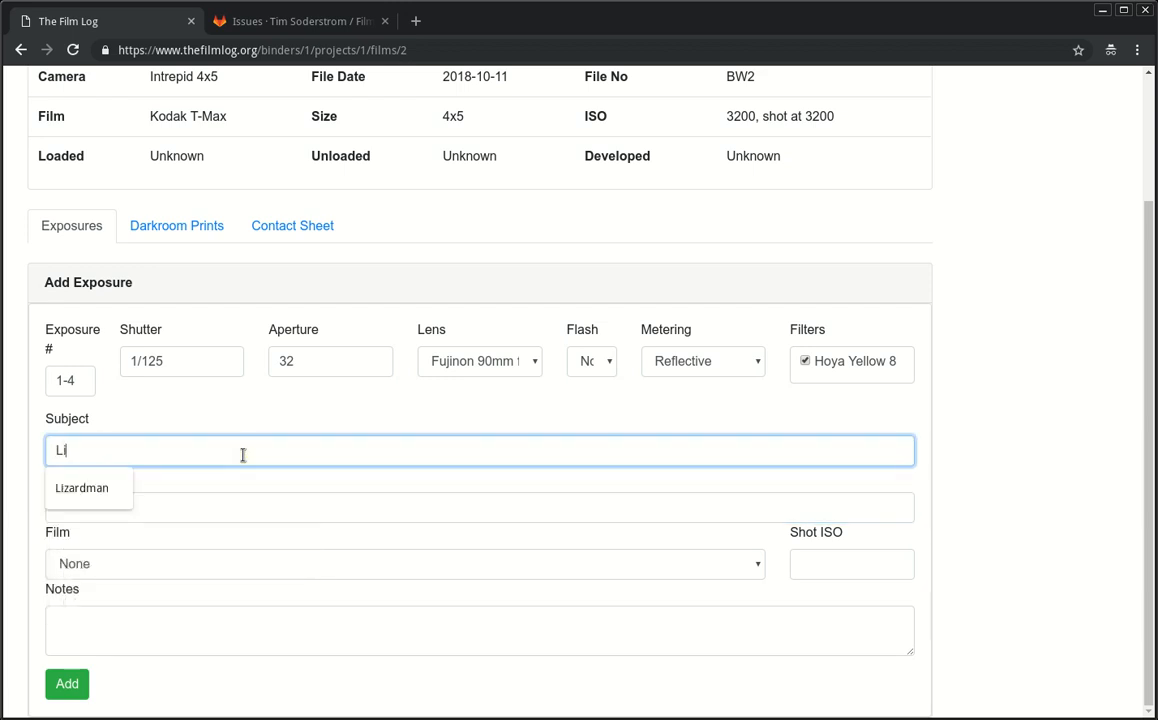
{"action": "key", "text": "Down"}
{"action": "key", "text": "Return"}
Step: Leave the development details empty and check the roll's film, Kodak T-Max
{"action": "left_click", "coordinate": [289, 503]}
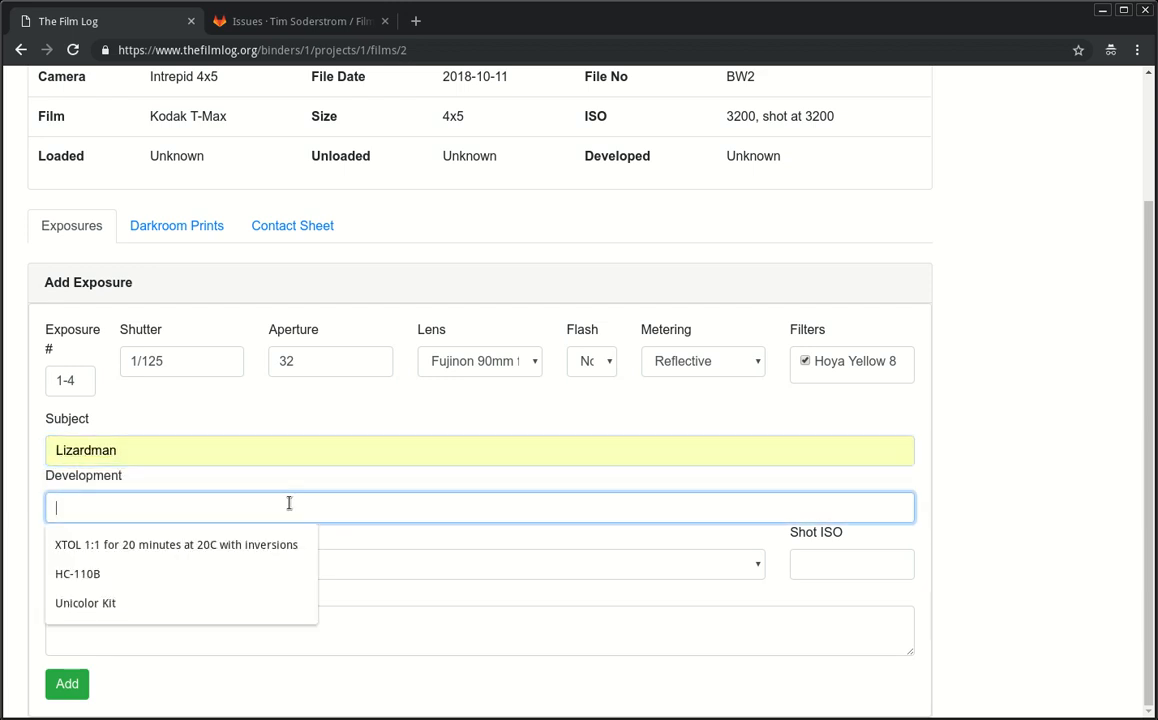
{"action": "key", "text": "Down"}
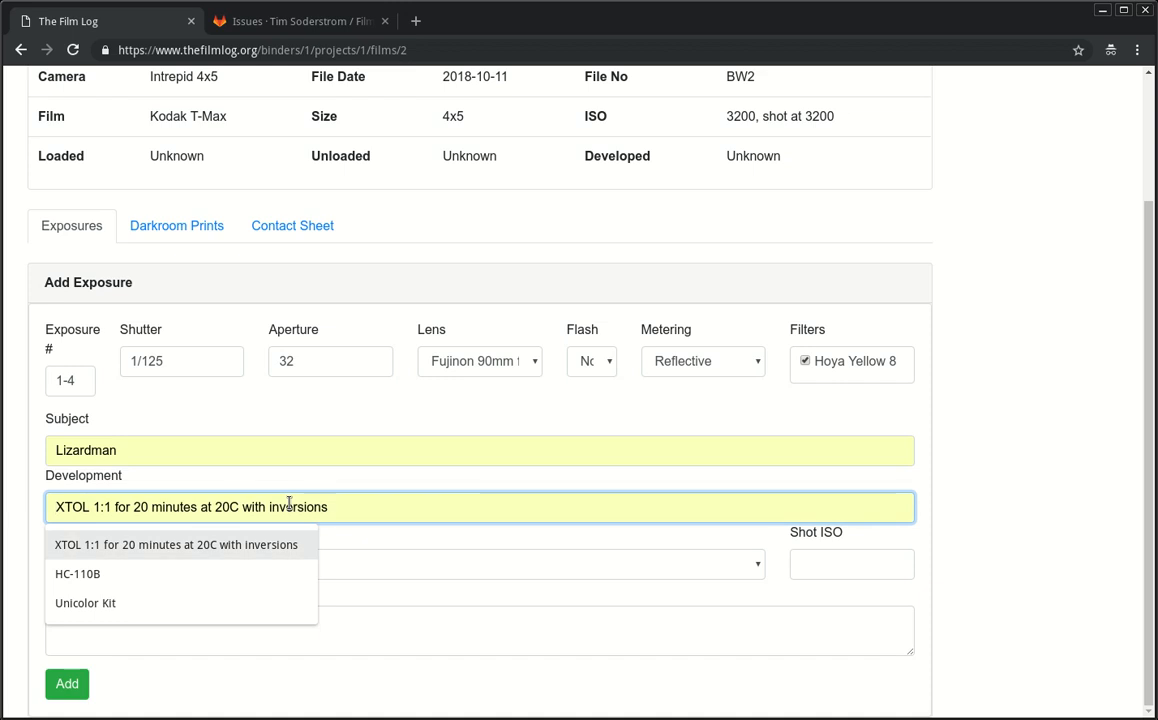
{"action": "key", "text": "Tab"}
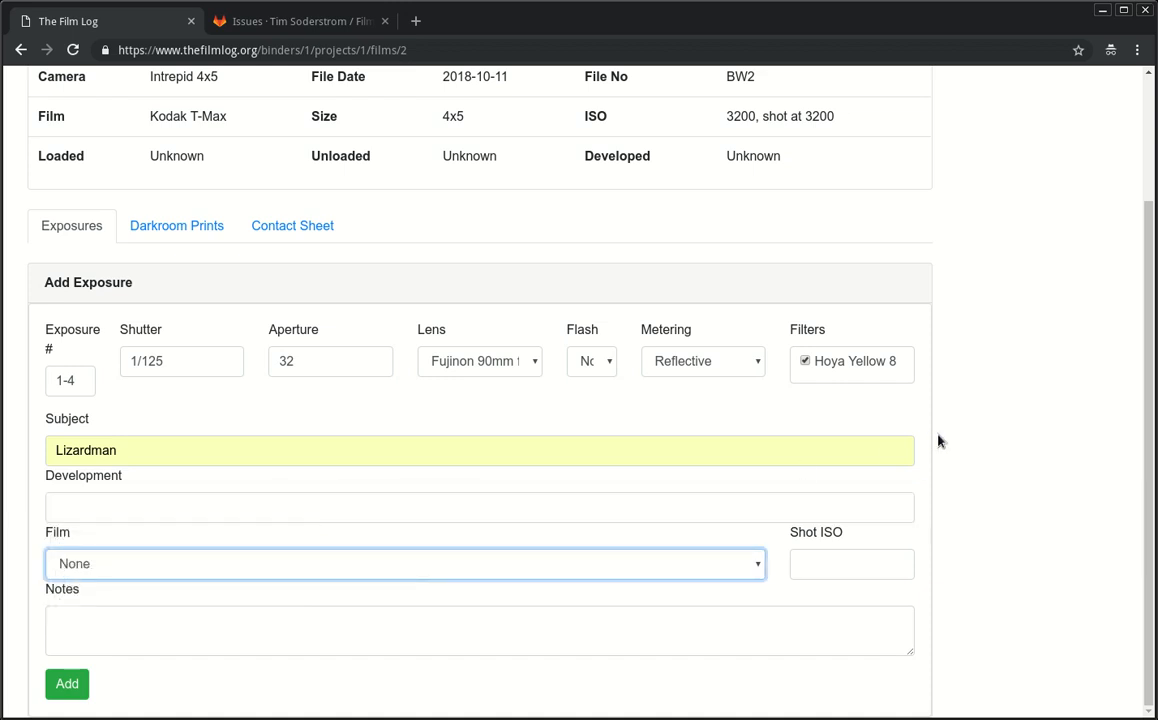
{"action": "left_click", "coordinate": [700, 509]}
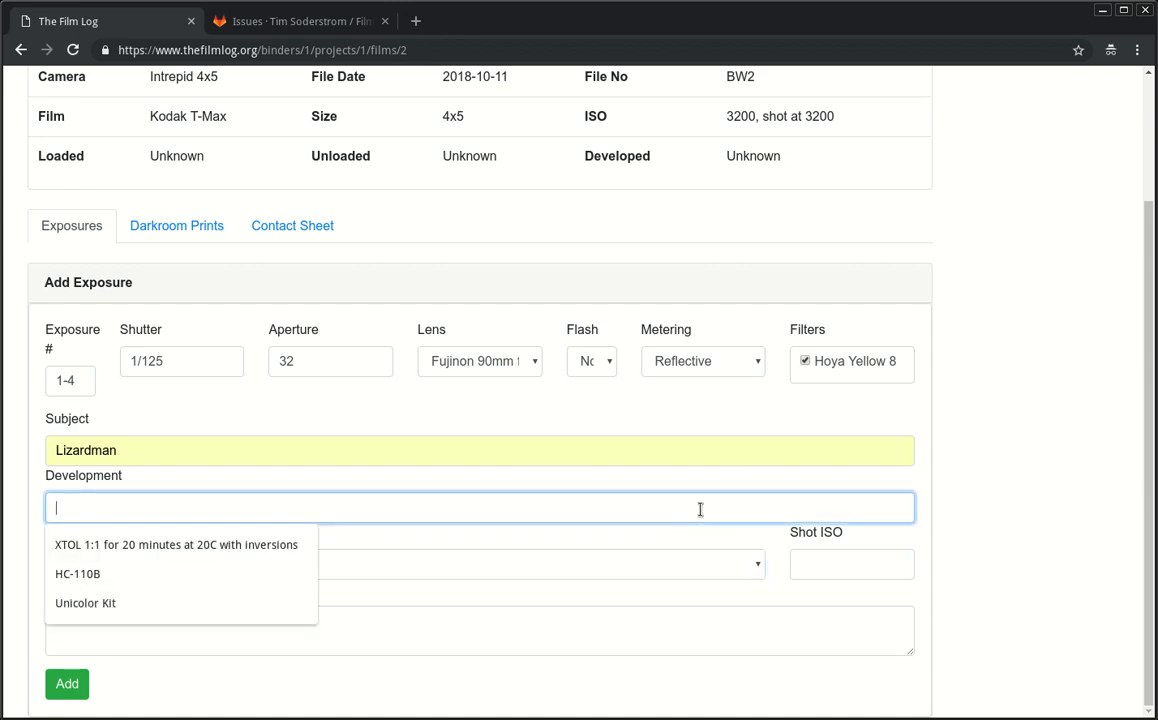
{"action": "left_click", "coordinate": [977, 501]}
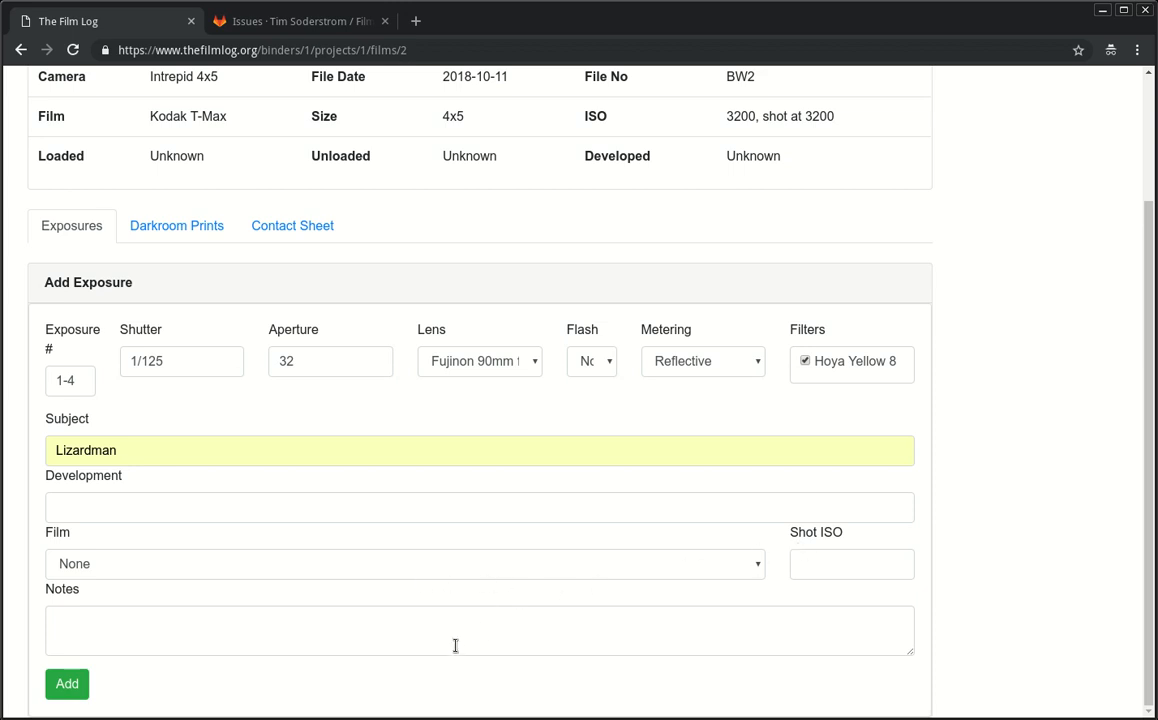
{"action": "scroll", "coordinate": [457, 290], "scroll_direction": "up", "scroll_amount": 1}
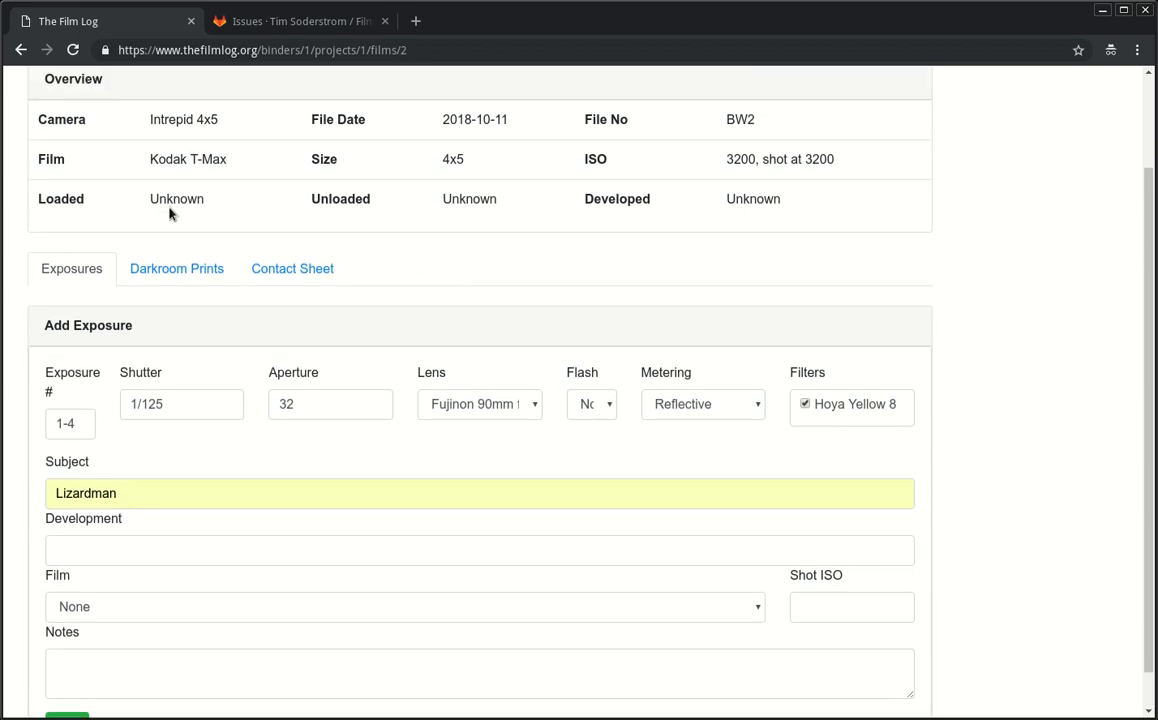
{"action": "left_click_drag", "start_coordinate": [151, 163], "coordinate": [432, 170]}
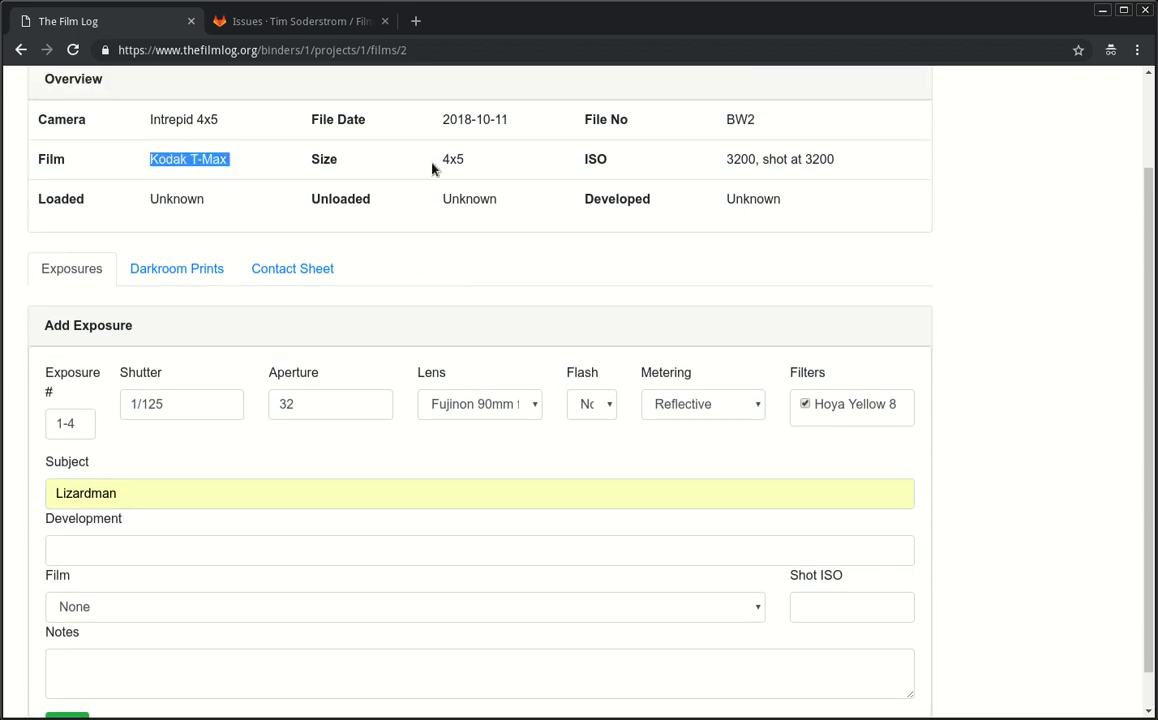
{"action": "scroll", "coordinate": [320, 420], "scroll_direction": "down", "scroll_amount": 1}
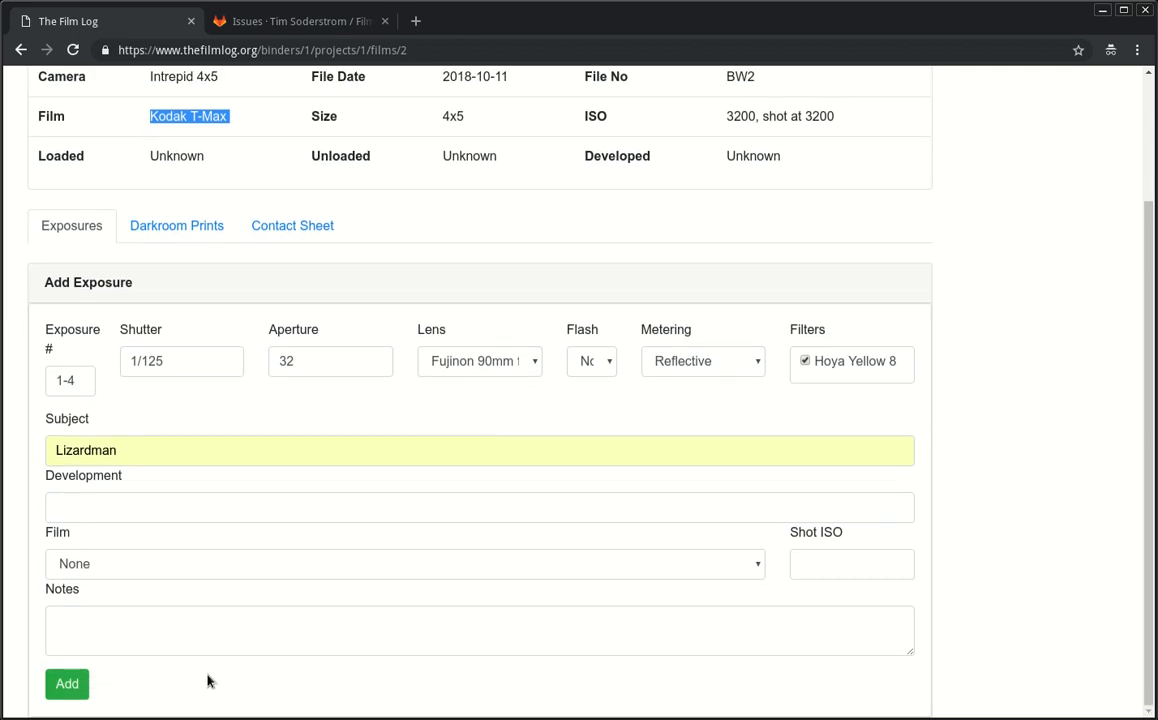
Step: Submit exposures 1–4 (Lizardman, 1/125 at f/32, Fujinon 90mm f/8) and review the new exposure table
{"action": "left_click", "coordinate": [66, 688]}
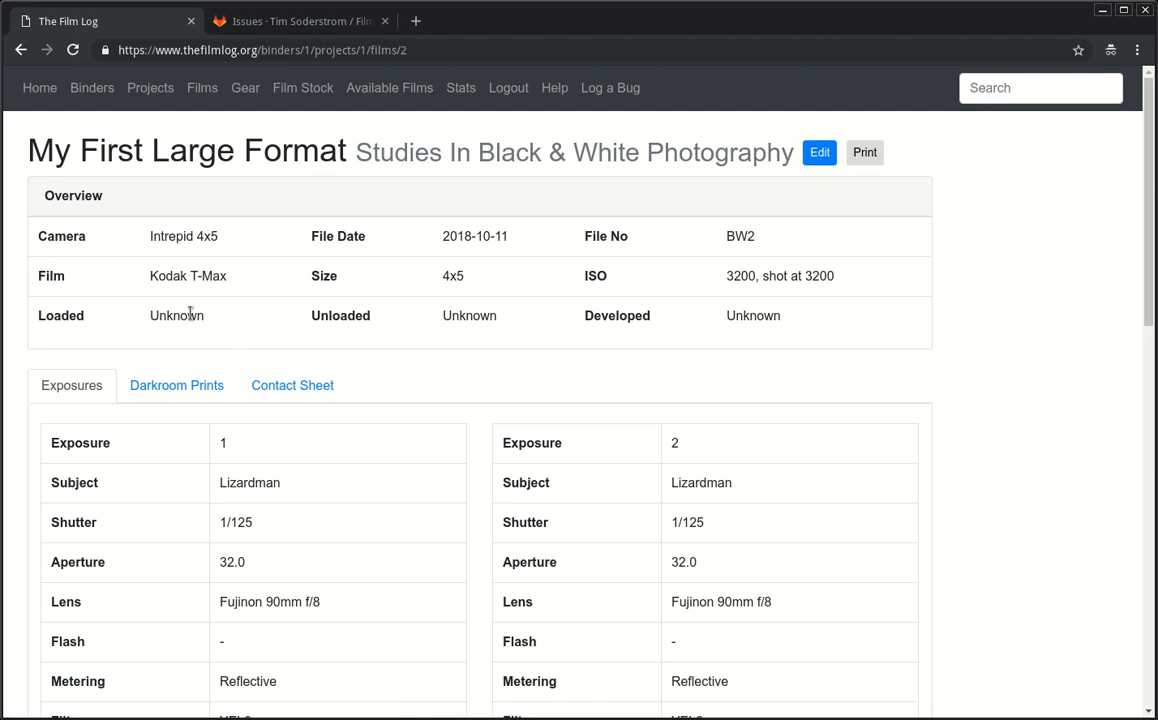
{"action": "left_click_drag", "start_coordinate": [146, 284], "coordinate": [455, 289]}
{"action": "left_click", "coordinate": [455, 289]}
{"action": "scroll", "coordinate": [541, 336], "scroll_direction": "down", "scroll_amount": 6}
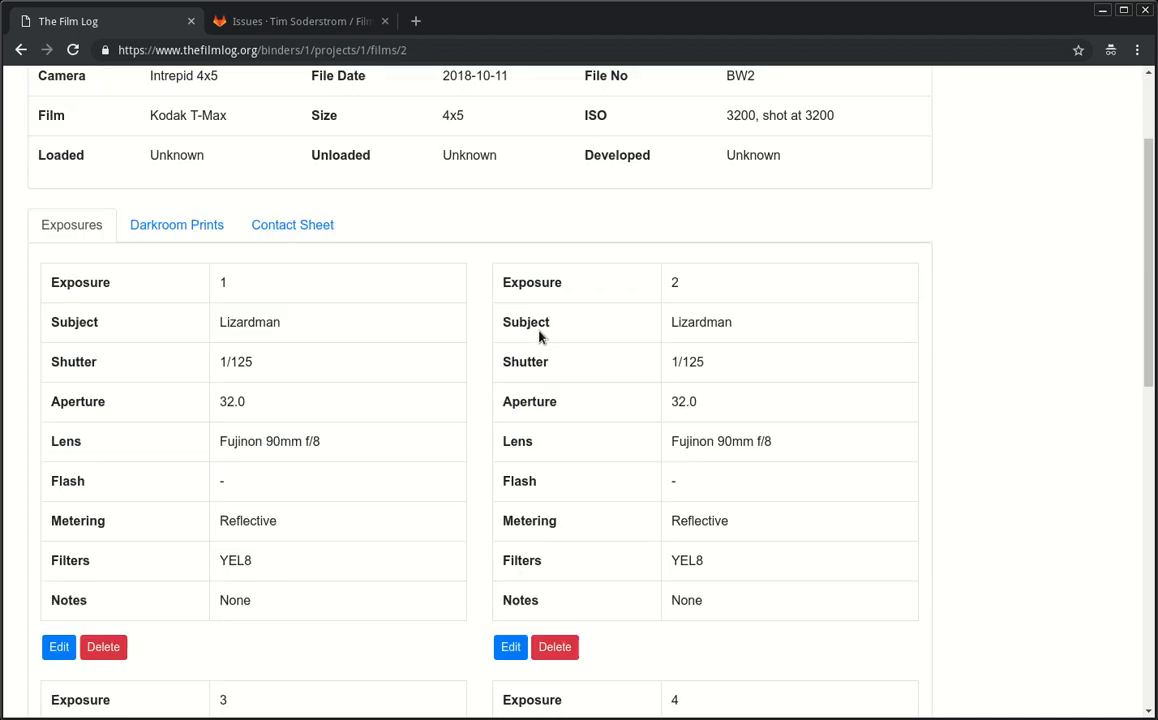
{"action": "scroll", "coordinate": [448, 393], "scroll_direction": "up", "scroll_amount": 6}
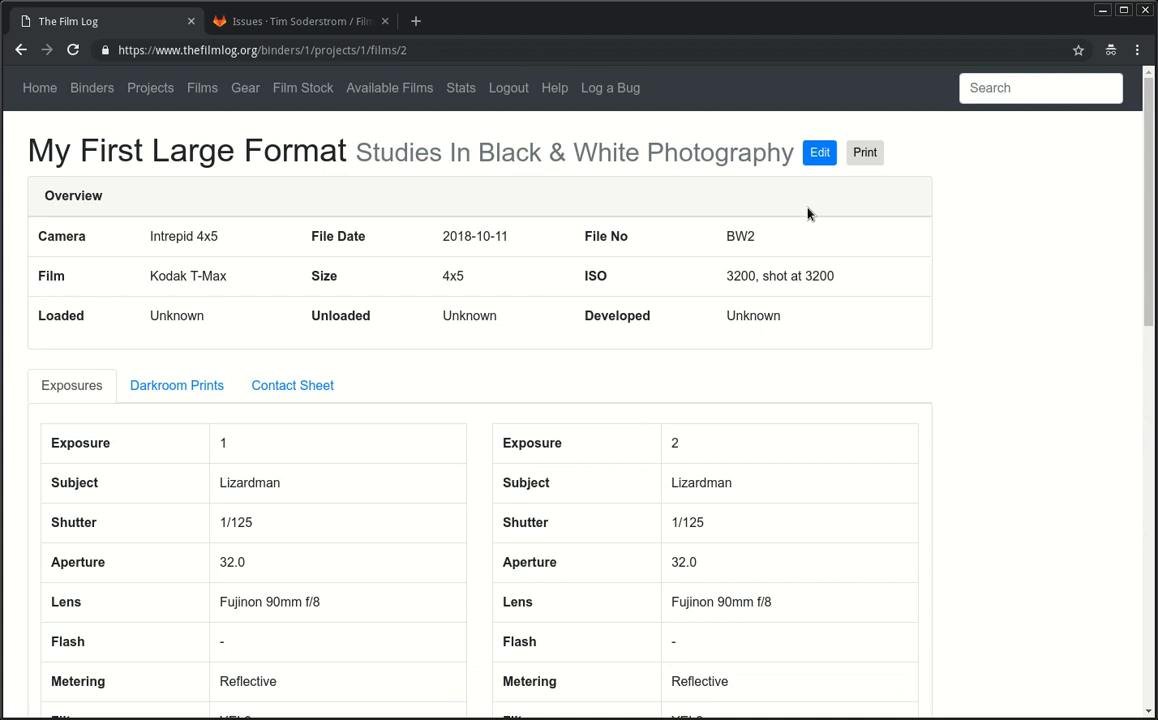
Step: Open the printable roll sheet, start printing it, then cancel the print dialog
{"action": "left_click", "coordinate": [865, 153]}
{"action": "scroll", "coordinate": [588, 364], "scroll_direction": "down", "scroll_amount": 2}
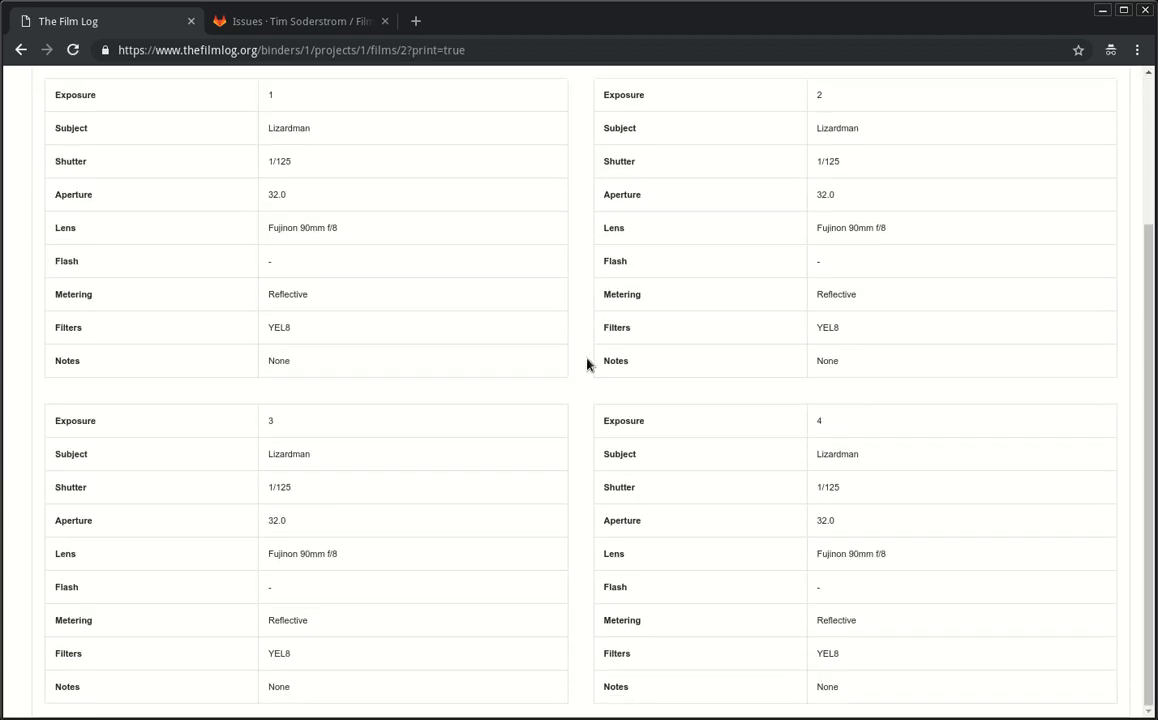
{"action": "key", "text": "ctrl+p"}
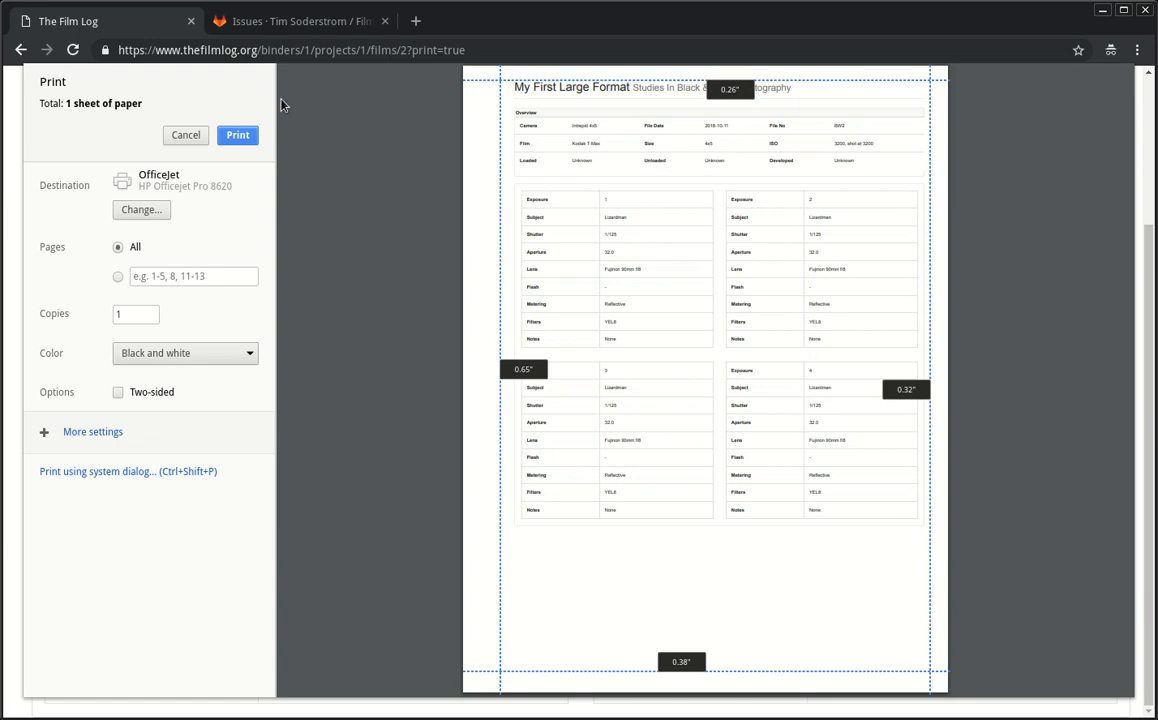
{"action": "left_click", "coordinate": [185, 135]}
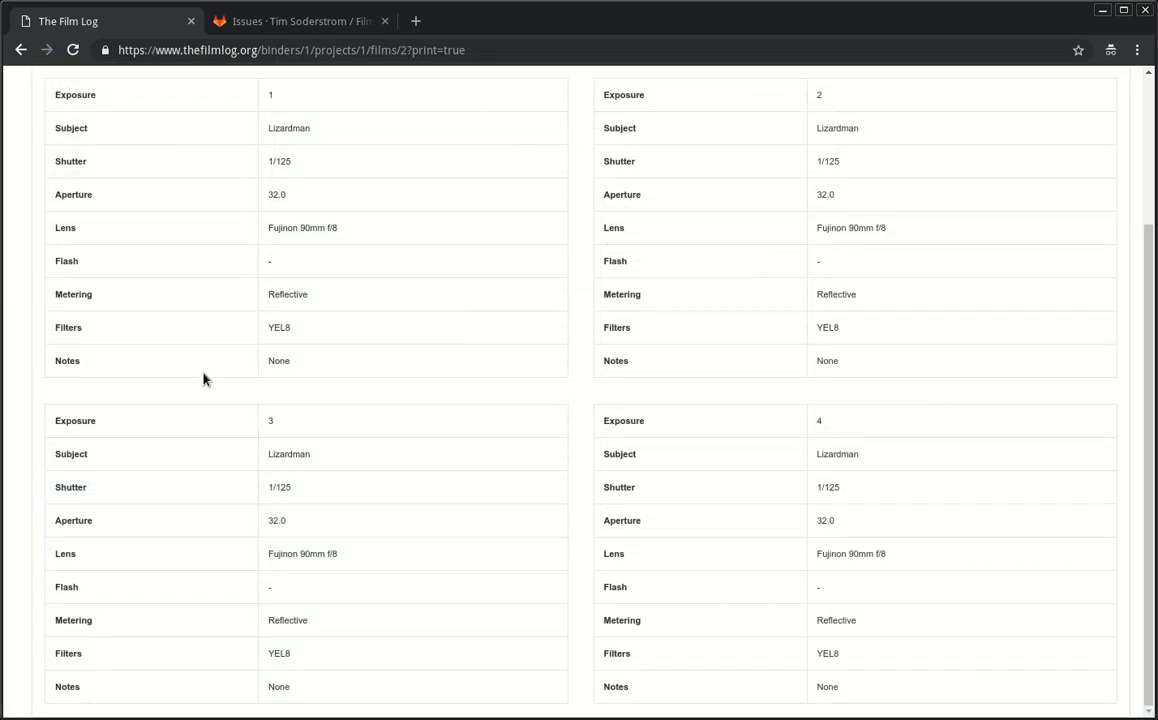
Step: Submit a mostly blank exposure 5 from the Add Exposure form
{"action": "scroll", "coordinate": [189, 338], "scroll_direction": "up", "scroll_amount": 2}
{"action": "scroll", "coordinate": [190, 306], "scroll_direction": "down", "scroll_amount": 1}
{"action": "scroll", "coordinate": [150, 470], "scroll_direction": "down", "scroll_amount": 5}
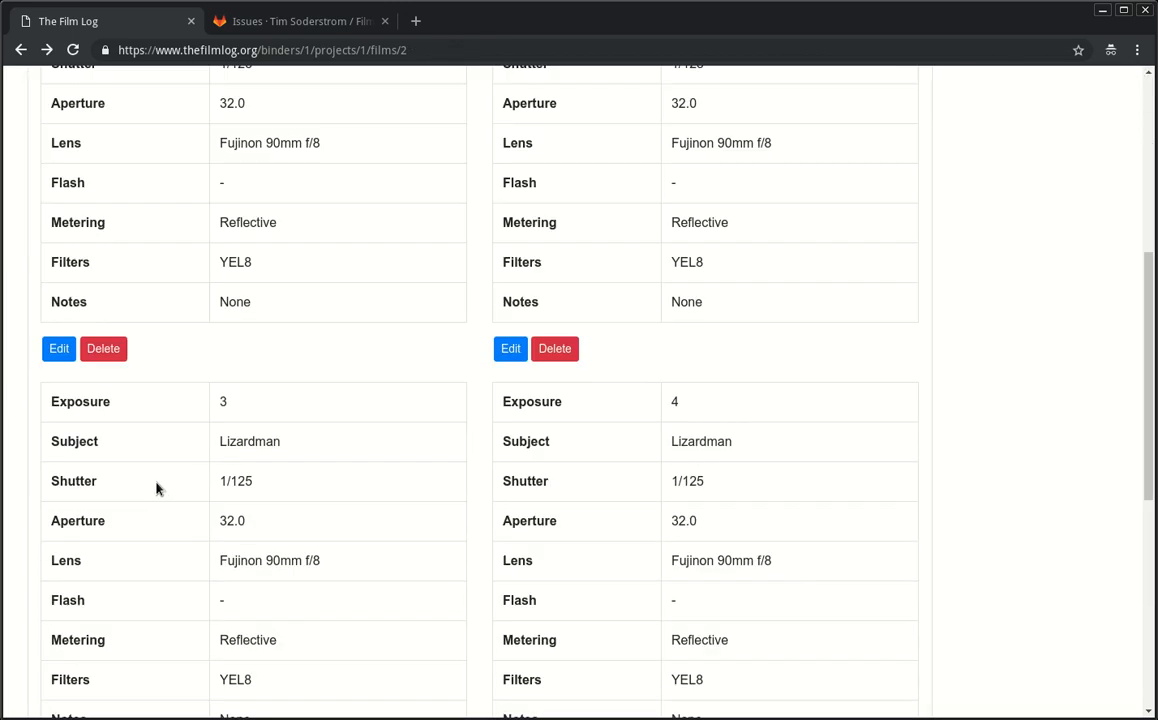
{"action": "left_click", "coordinate": [83, 518]}
{"action": "key", "text": "Tab"}
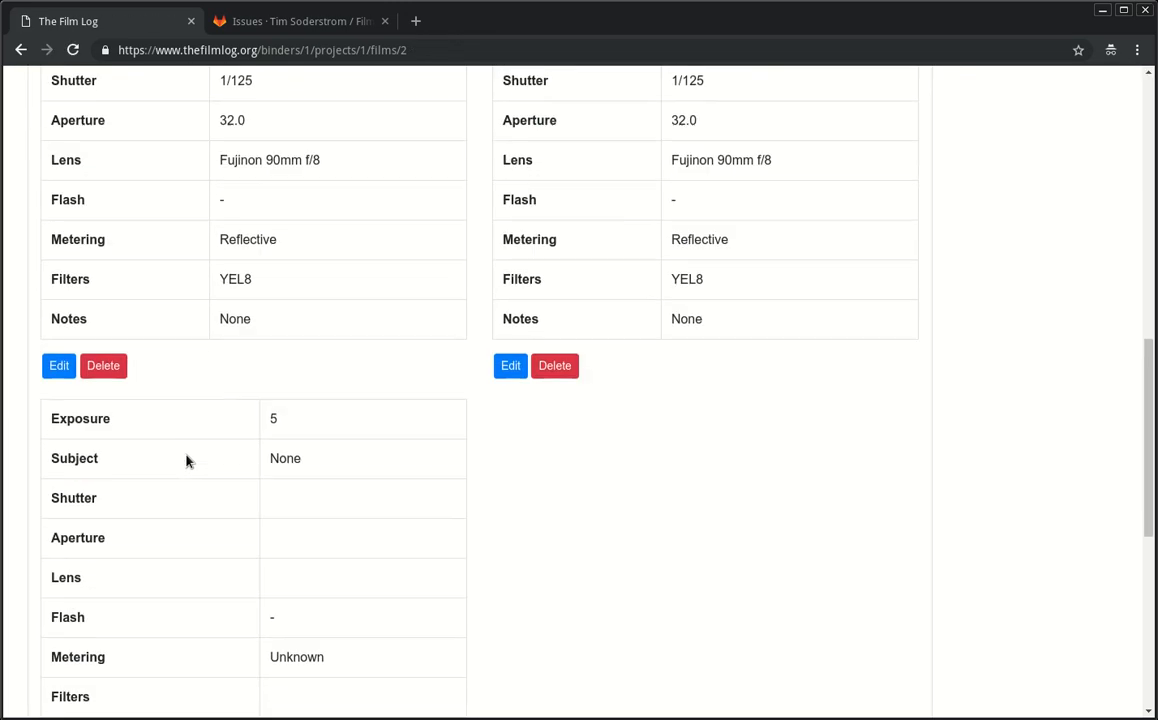
{"action": "scroll", "coordinate": [432, 367], "scroll_direction": "up", "scroll_amount": 5}
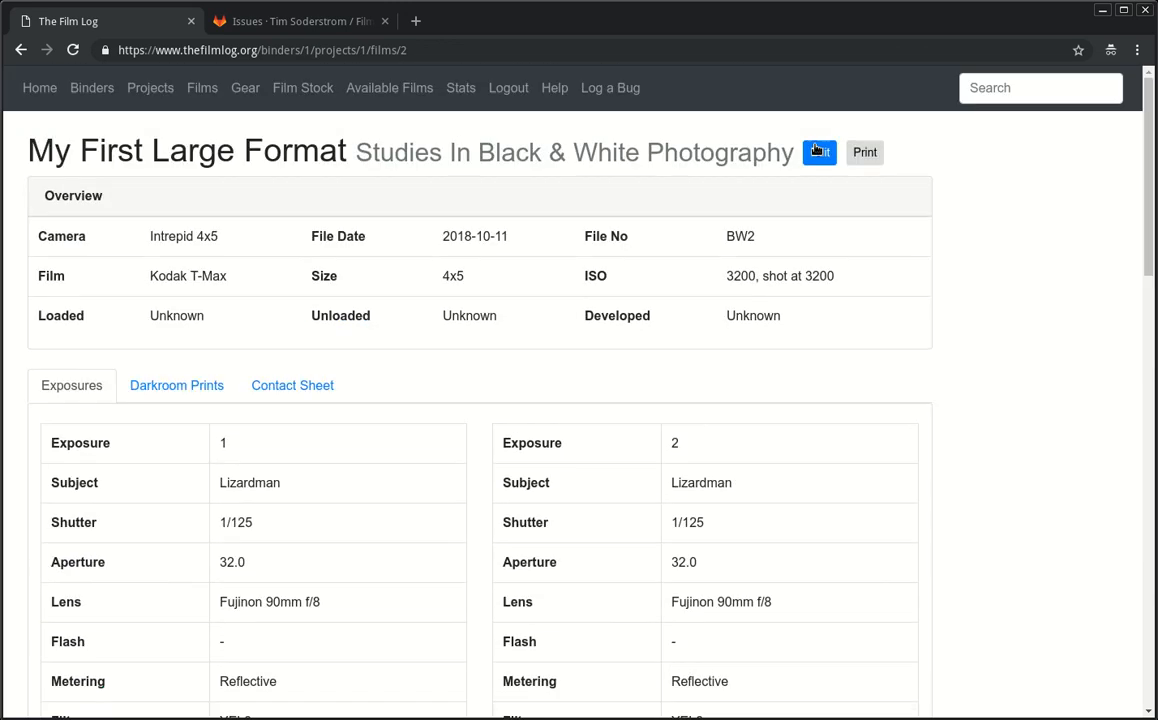
{"action": "left_click", "coordinate": [789, 148]}
{"action": "scroll", "coordinate": [419, 323], "scroll_direction": "down", "scroll_amount": 8}
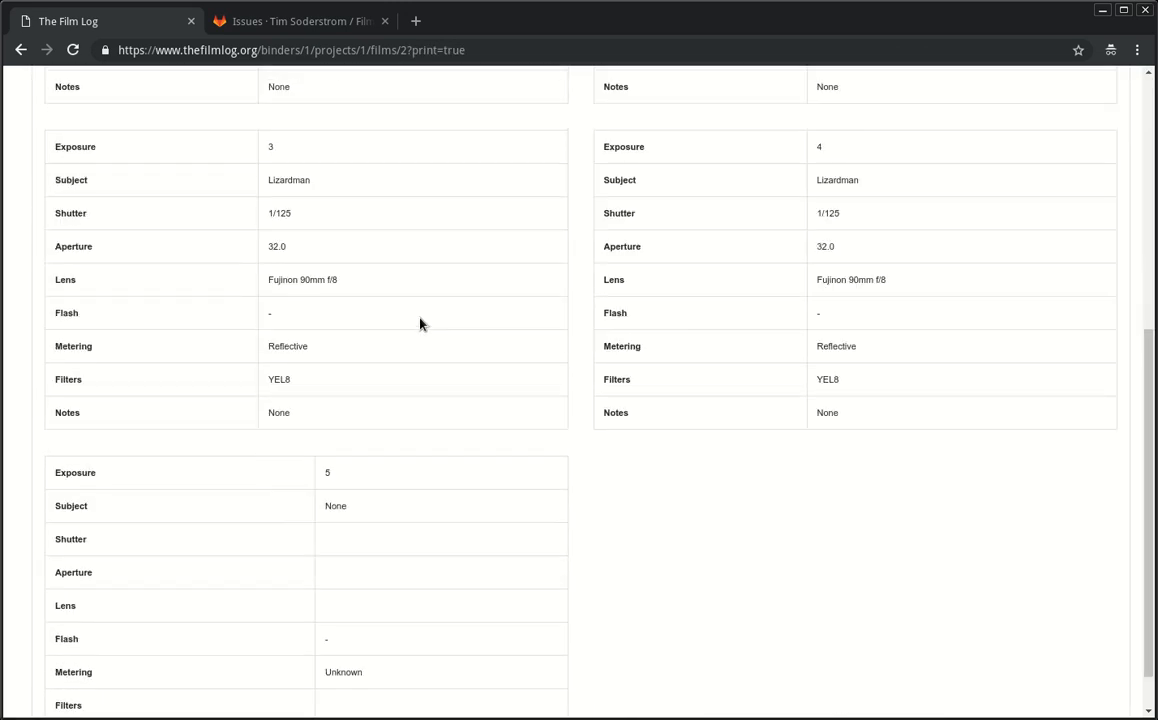
{"action": "scroll", "coordinate": [700, 490], "scroll_direction": "down", "scroll_amount": 5}
{"action": "scroll", "coordinate": [688, 476], "scroll_direction": "up", "scroll_amount": 3}
{"action": "scroll", "coordinate": [685, 477], "scroll_direction": "down", "scroll_amount": 2}
{"action": "scroll", "coordinate": [684, 477], "scroll_direction": "up", "scroll_amount": 5}
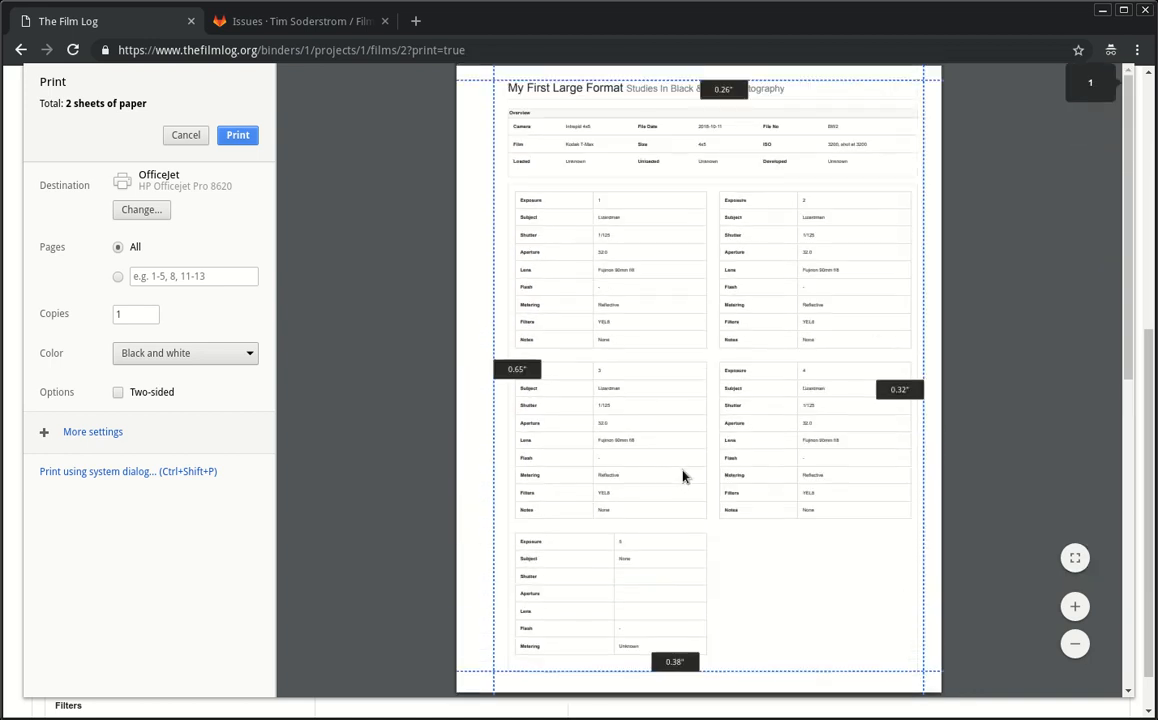
{"action": "scroll", "coordinate": [684, 477], "scroll_direction": "down", "scroll_amount": 3}
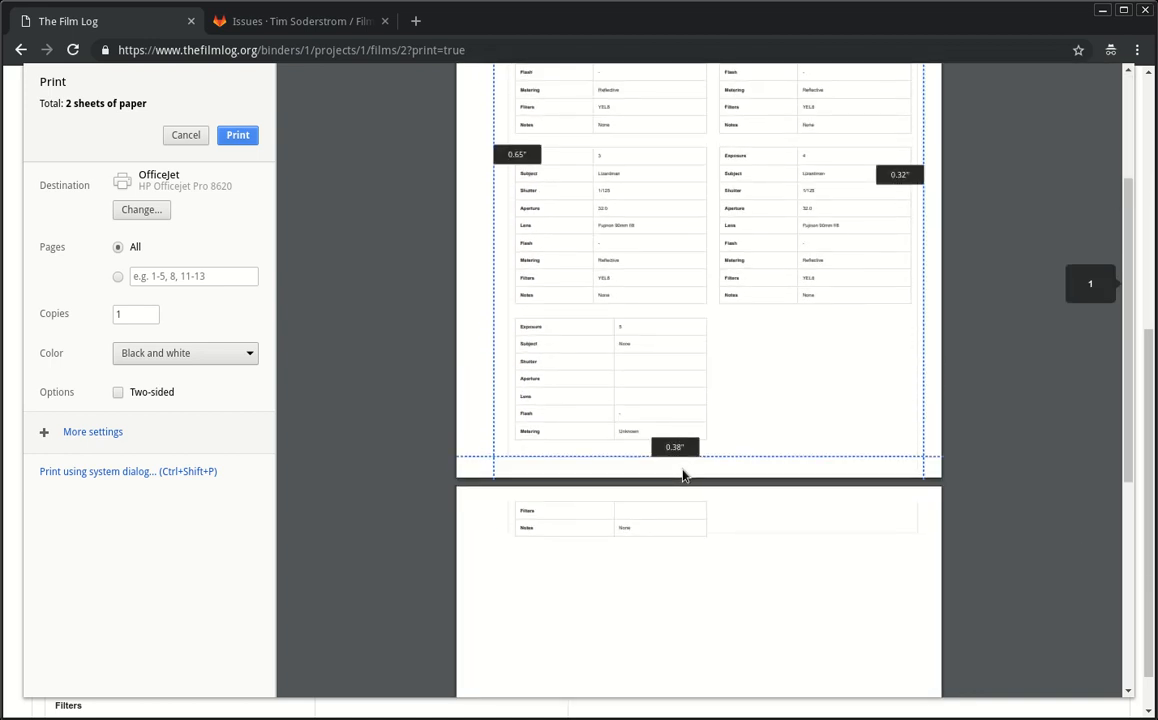
{"action": "scroll", "coordinate": [688, 476], "scroll_direction": "up", "scroll_amount": 2}
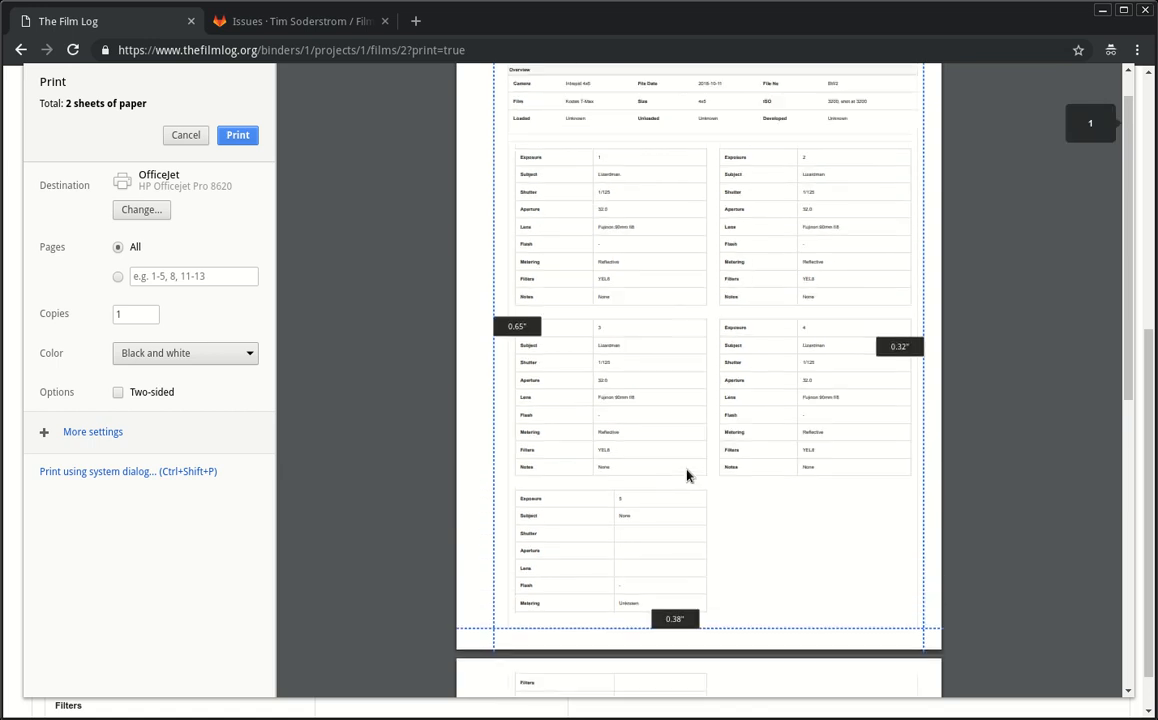
{"action": "scroll", "coordinate": [686, 476], "scroll_direction": "up", "scroll_amount": 1}
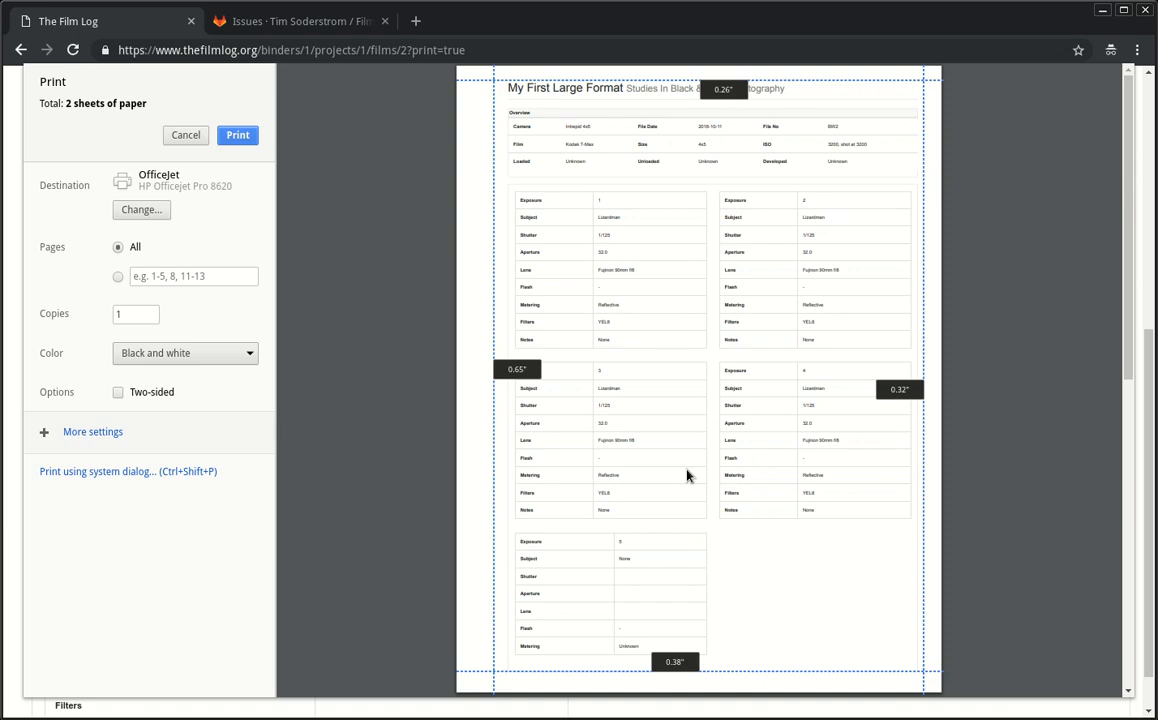
{"action": "scroll", "coordinate": [728, 427], "scroll_direction": "down", "scroll_amount": 2}
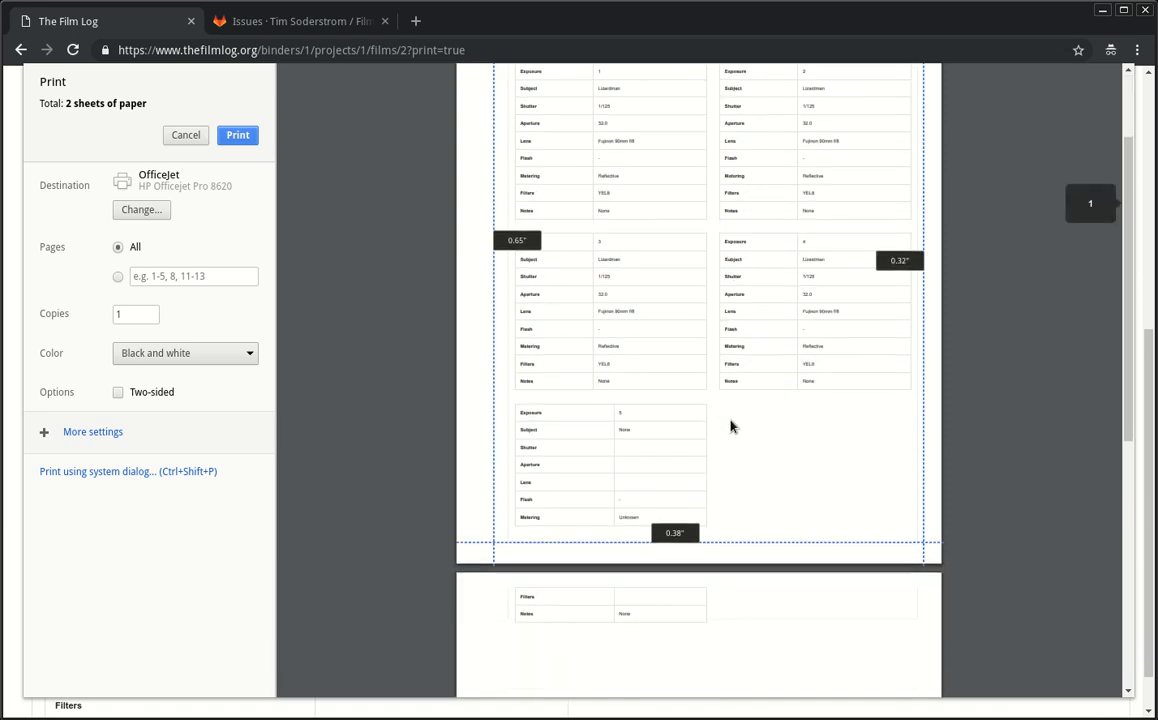
{"action": "scroll", "coordinate": [638, 403], "scroll_direction": "up", "scroll_amount": 2}
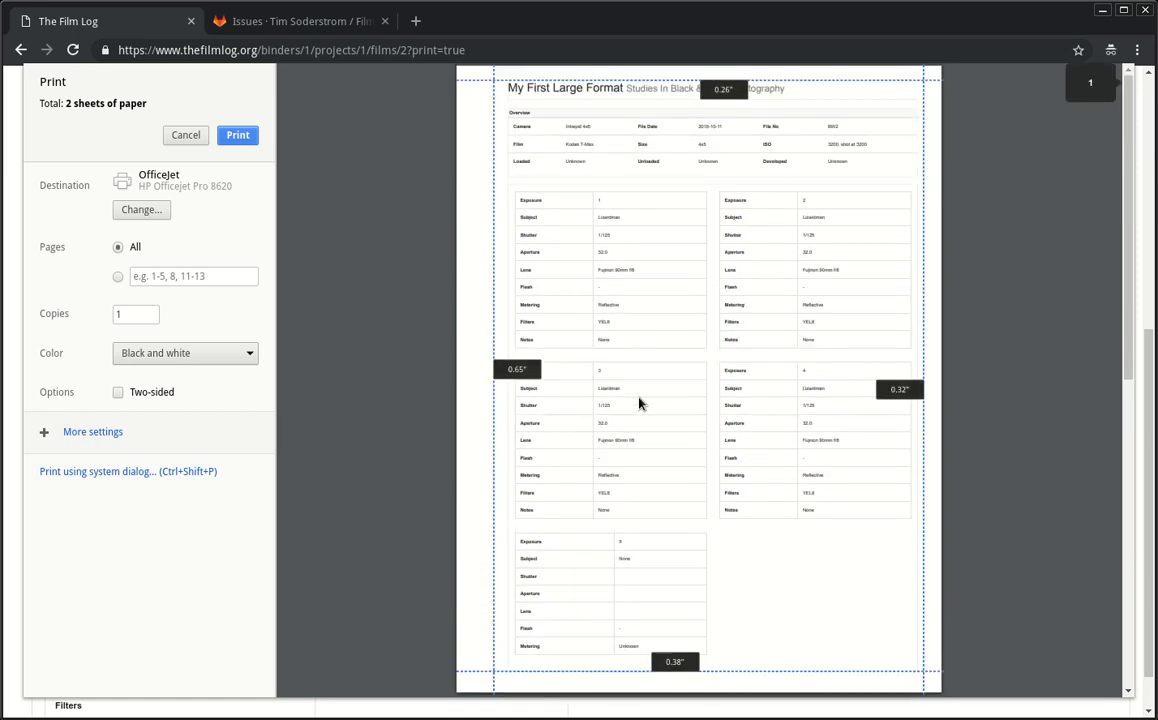
{"action": "left_click", "coordinate": [185, 135]}
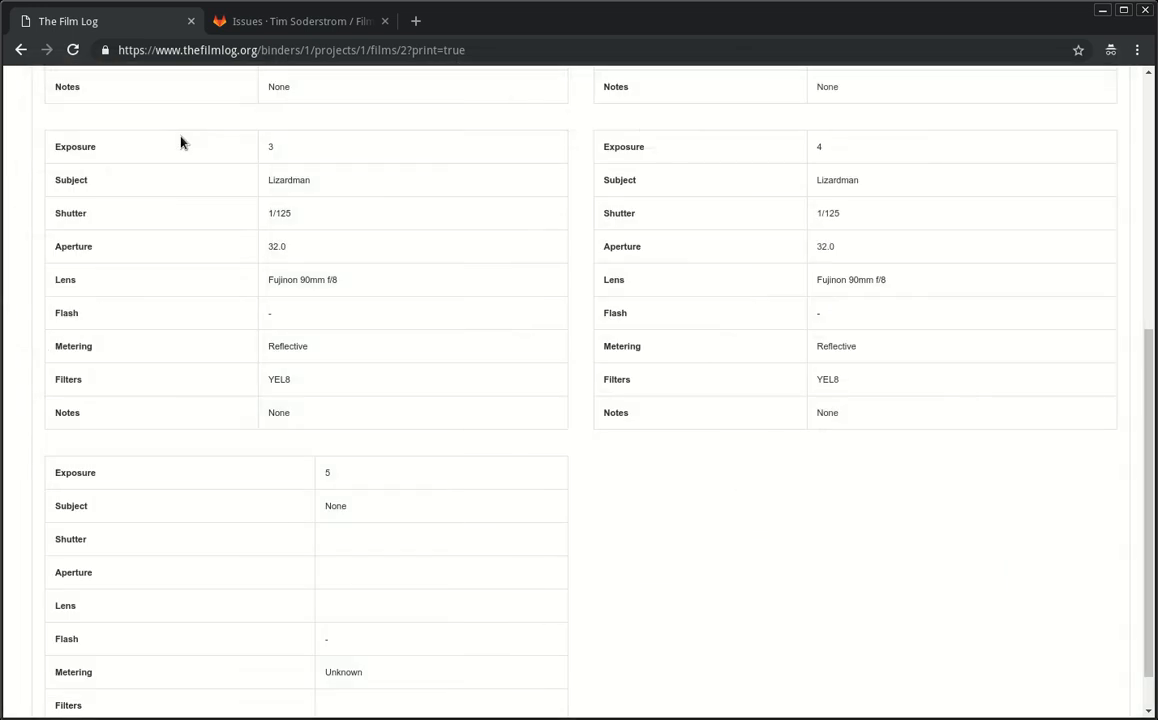
{"action": "scroll", "coordinate": [553, 398], "scroll_direction": "up", "scroll_amount": 4}
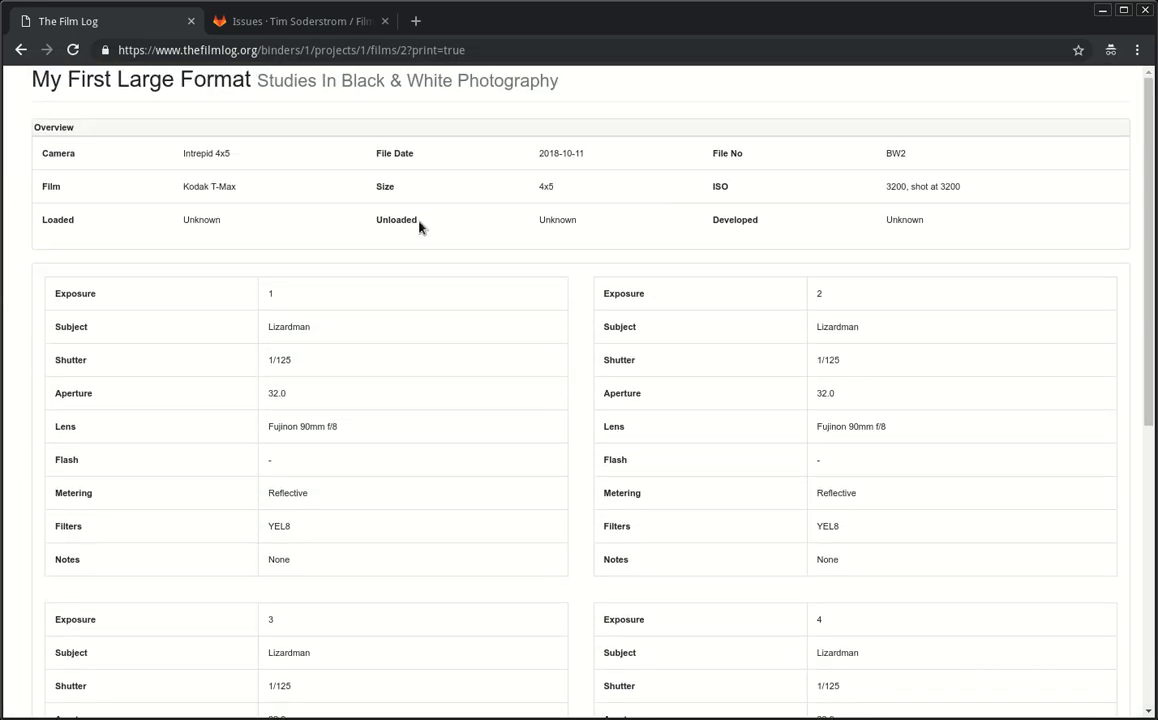
{"action": "key", "text": "alt+Left"}
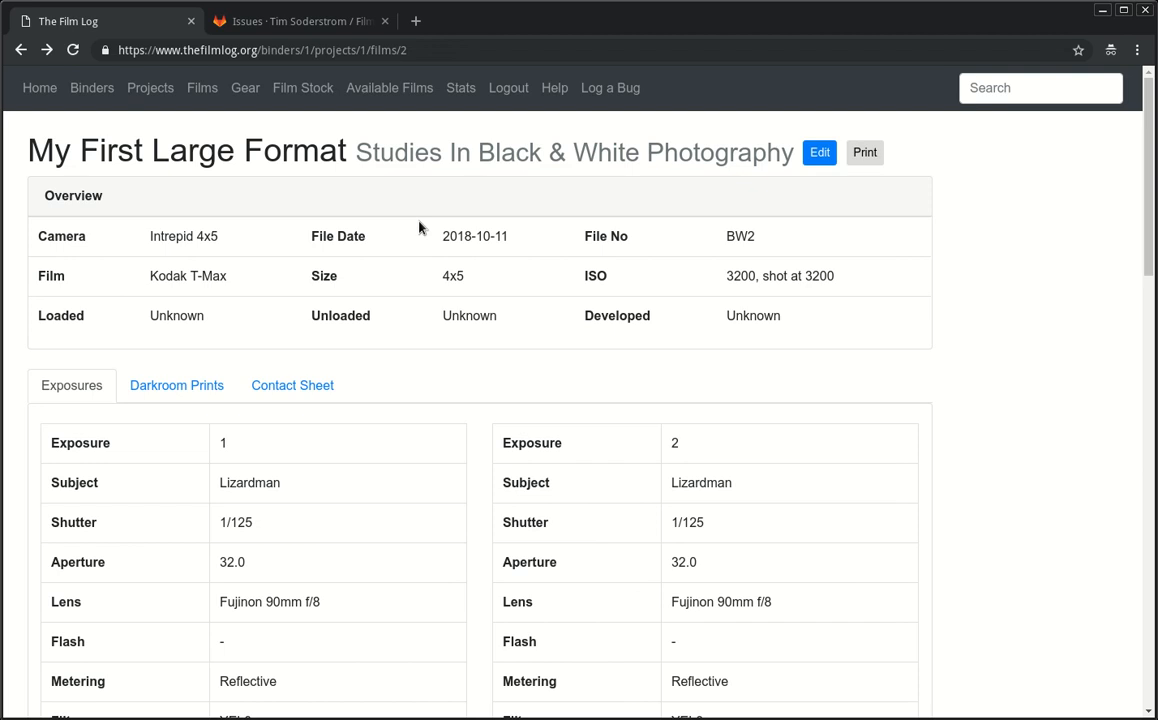
Step: Switch to the Darkroom Prints tab and open the Add Print form's Exposure # dropdown
{"action": "left_click", "coordinate": [203, 396]}
{"action": "scroll", "coordinate": [220, 480], "scroll_direction": "down", "scroll_amount": 3}
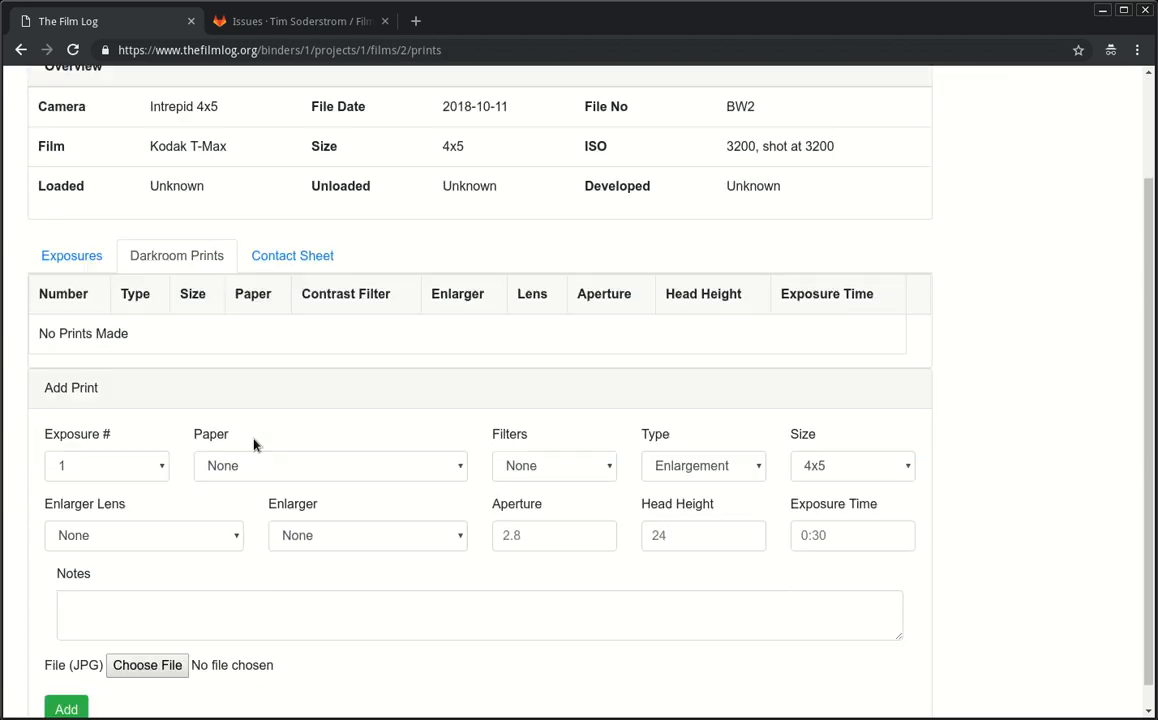
{"action": "left_click", "coordinate": [122, 431]}
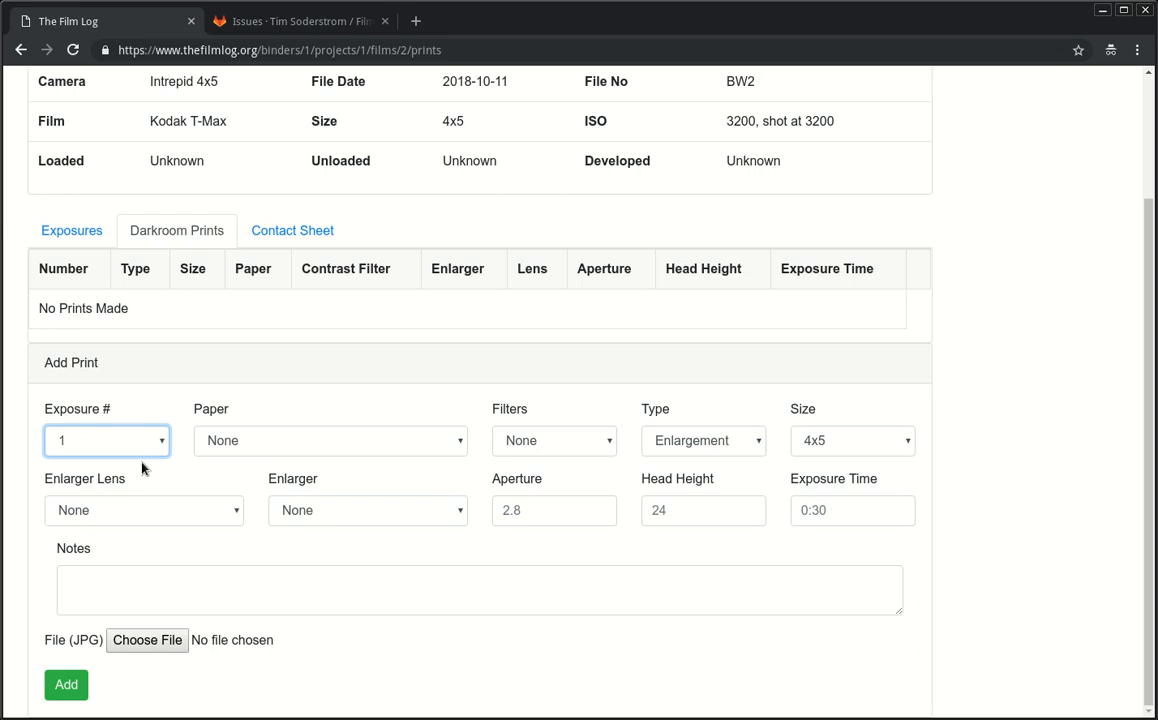
Step: Choose MULTIGRADE IV RC DELUXE Satin paper, the Split-Grade filter and an 8x10 print size
{"action": "left_click", "coordinate": [264, 440]}
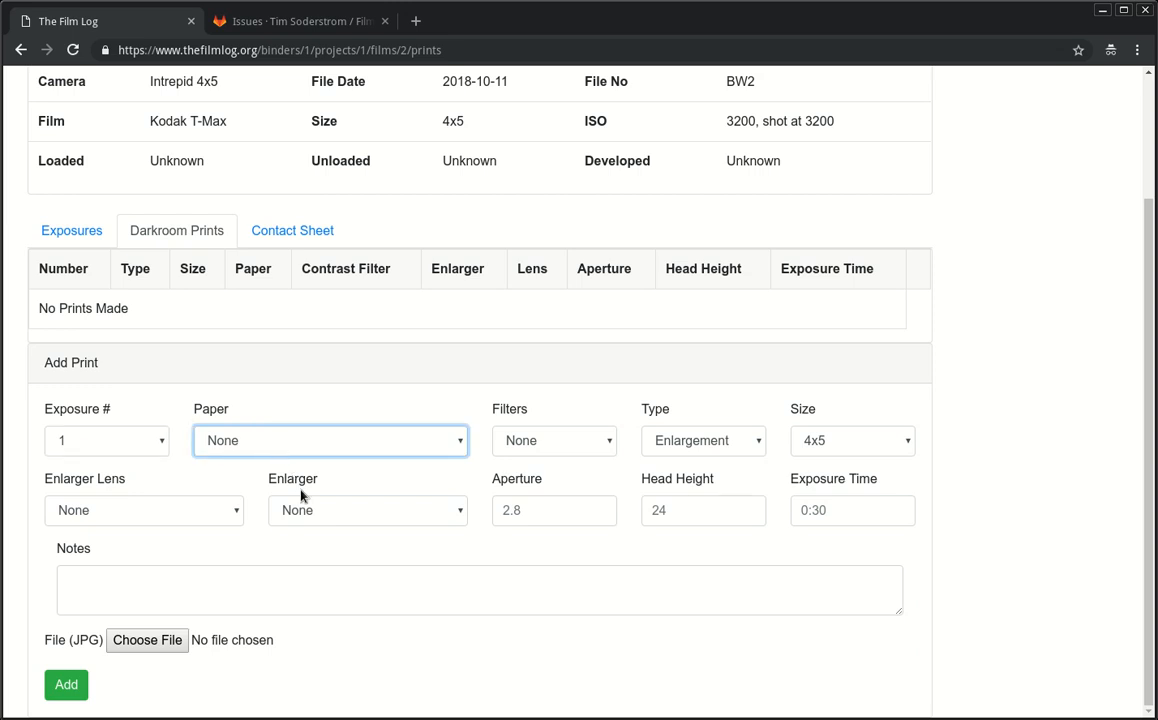
{"action": "key", "text": "Down"}
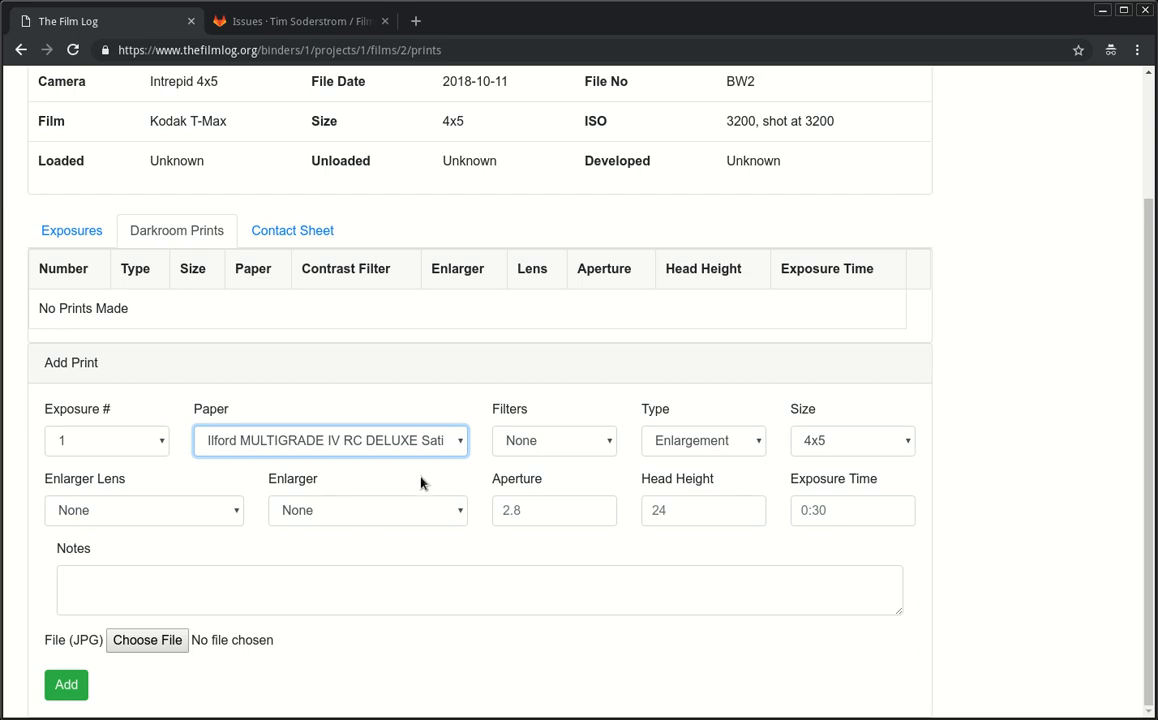
{"action": "left_click", "coordinate": [525, 442]}
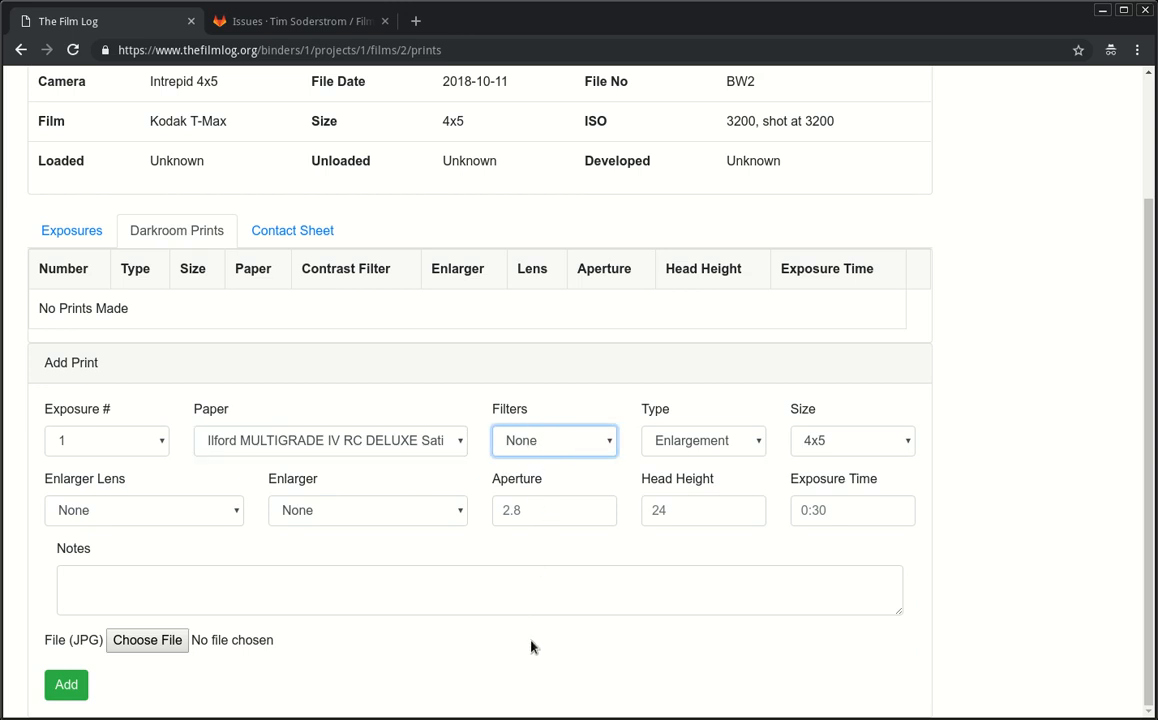
{"action": "left_click", "coordinate": [525, 682]}
{"action": "left_click", "coordinate": [679, 443]}
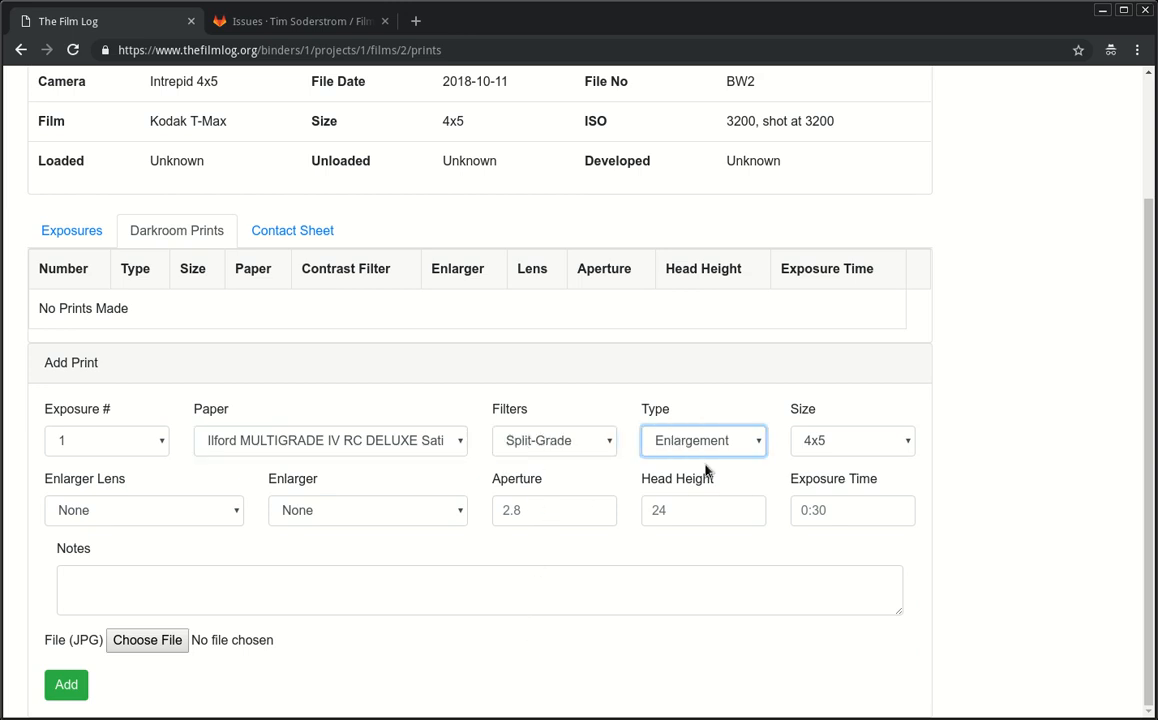
{"action": "left_click", "coordinate": [816, 440]}
{"action": "left_click", "coordinate": [856, 524]}
Step: Enter aperture 8, head height 24 and exposure time 0:30
{"action": "left_click", "coordinate": [101, 520]}
{"action": "left_click", "coordinate": [326, 510]}
{"action": "left_click", "coordinate": [570, 511]}
{"action": "type", "text": "8"}
{"action": "key", "text": "Tab"}
{"action": "type", "text": "24"}
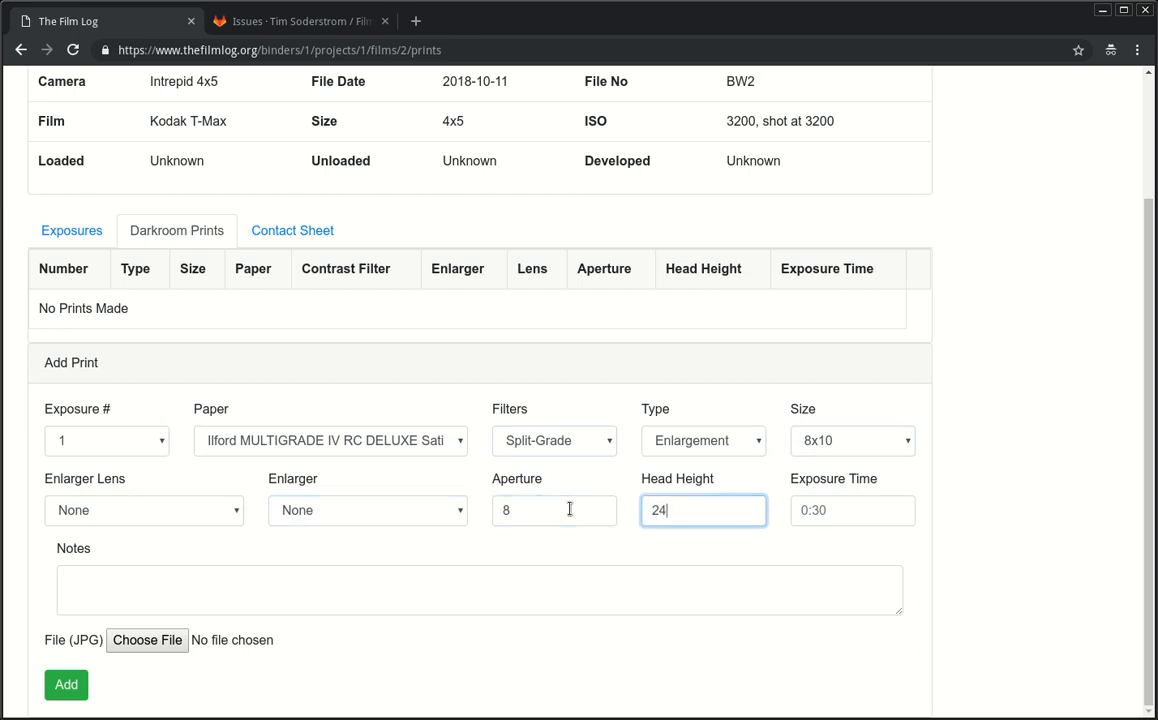
{"action": "key", "text": "Tab"}
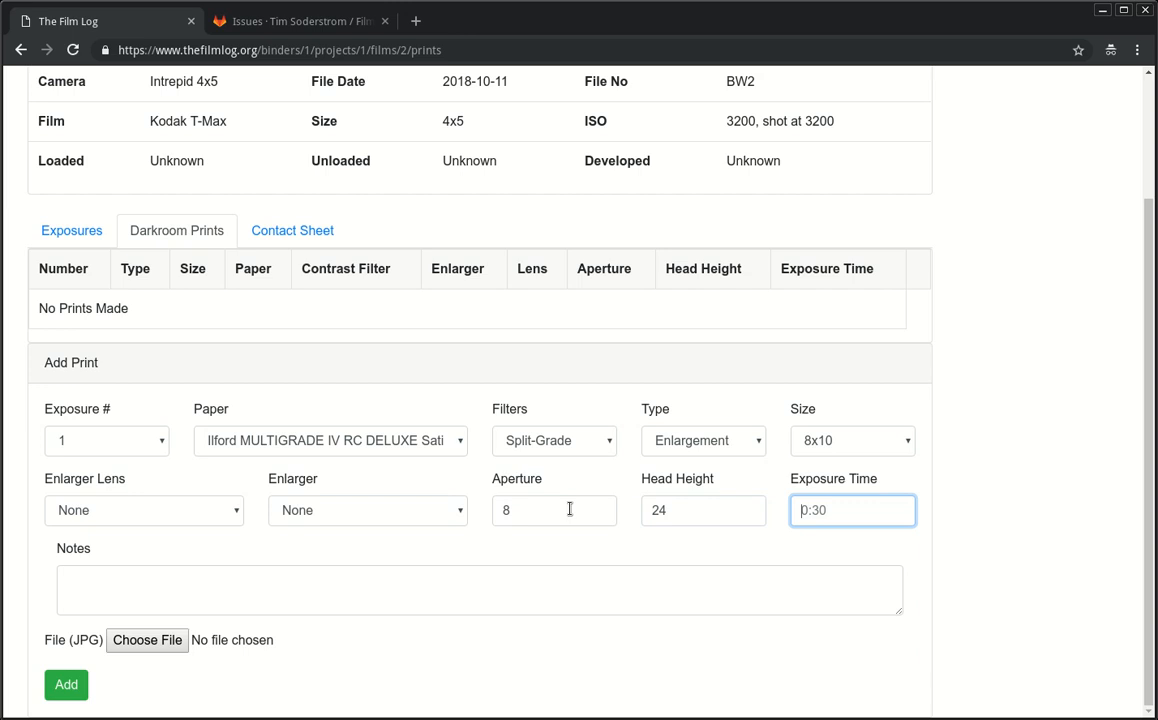
{"action": "double_click", "coordinate": [690, 511]}
{"action": "left_click", "coordinate": [690, 511]}
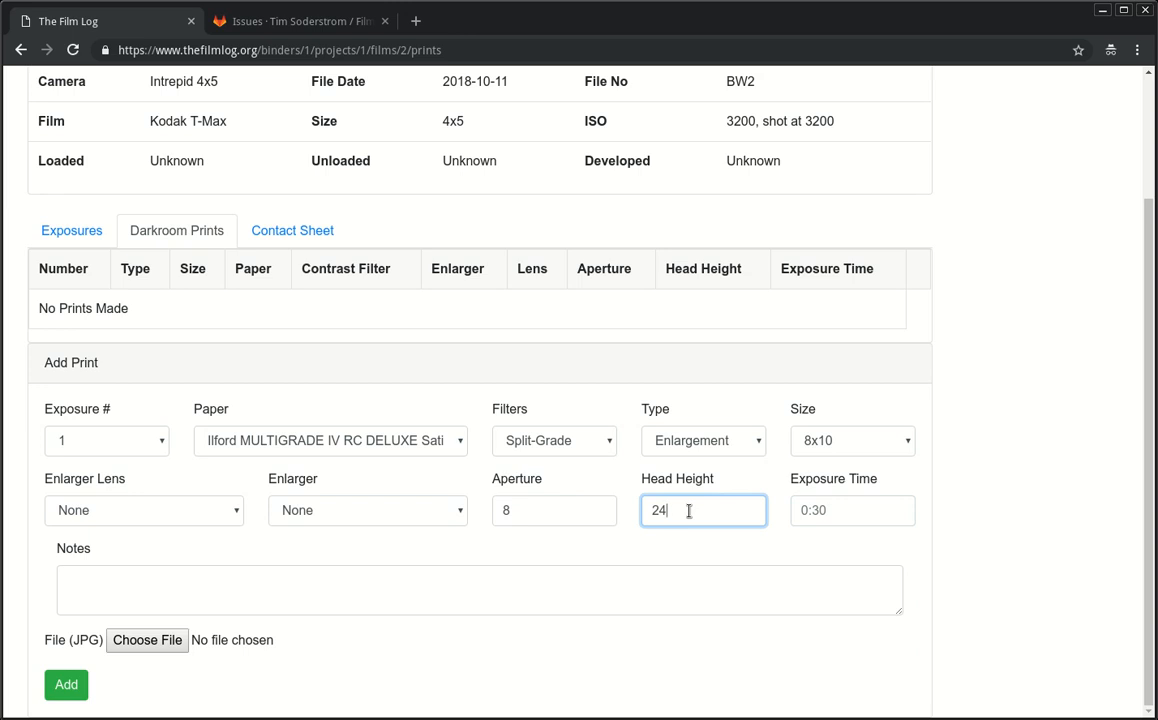
{"action": "left_click", "coordinate": [835, 519]}
{"action": "type", "text": "0:30"}
{"action": "key", "text": "Tab"}
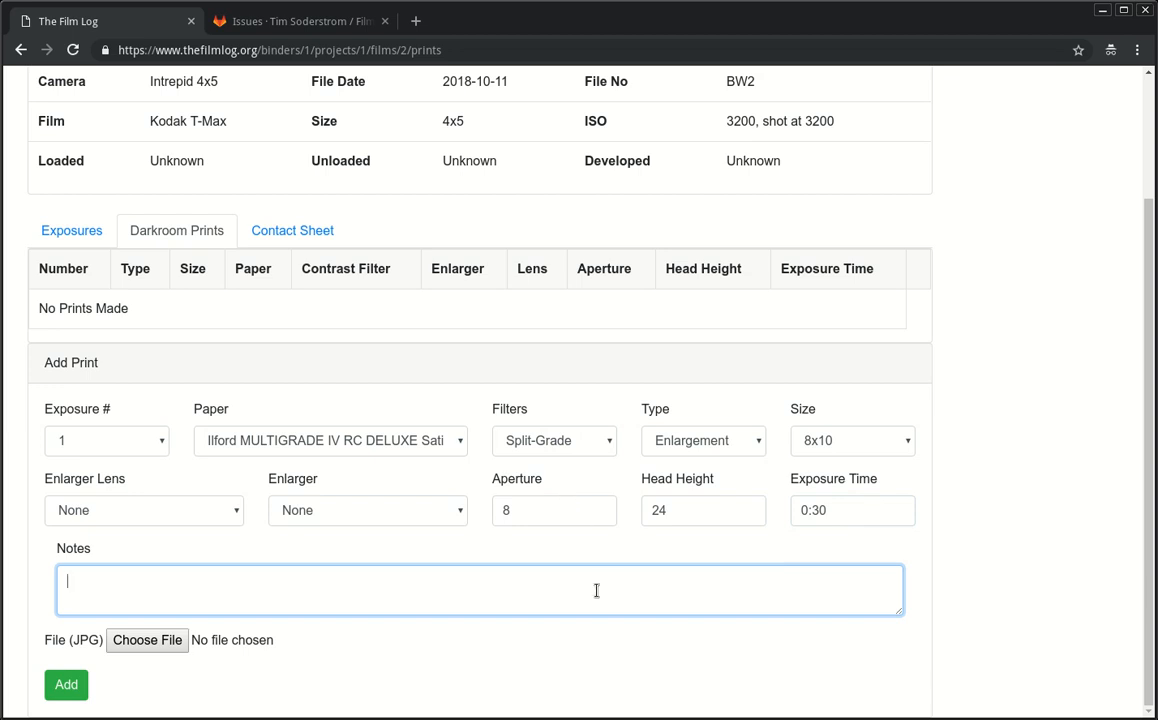
Step: Write two lines of split-grade timing notes, fix their times, and add print 1
{"action": "type", "text": "0: 0:15"}
{"action": "key", "text": "Return"}
{"action": "type", "text": "5: 0:15"}
{"action": "key", "text": "BackSpace"}
{"action": "type", "text": "0"}
{"action": "key", "text": "Down"}
{"action": "key", "text": "Left"}
{"action": "key", "text": "BackSpace"}
{"action": "type", "text": "2"}
{"action": "key", "text": "Delete"}
{"action": "type", "text": "0"}
{"action": "key", "text": "Up"}
{"action": "left_click", "coordinate": [68, 684]}
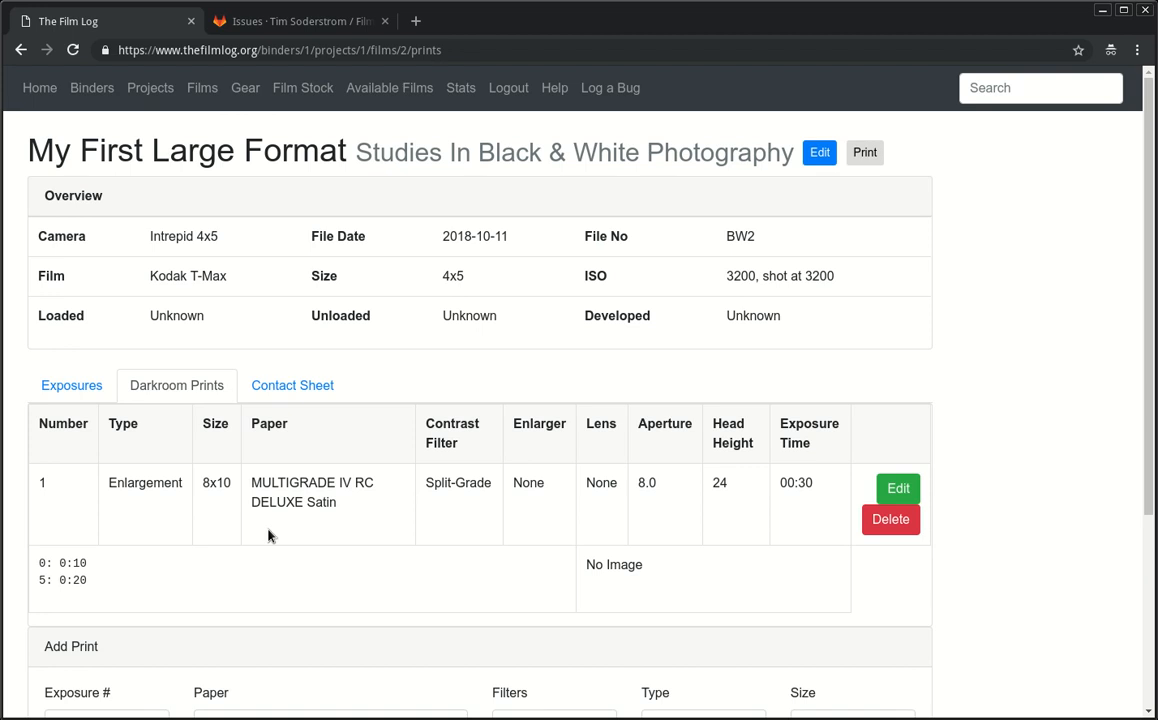
Step: Open the new print's edit page, return to the prints list, then switch to the Contact Sheet tab
{"action": "scroll", "coordinate": [290, 525], "scroll_direction": "down", "scroll_amount": 3}
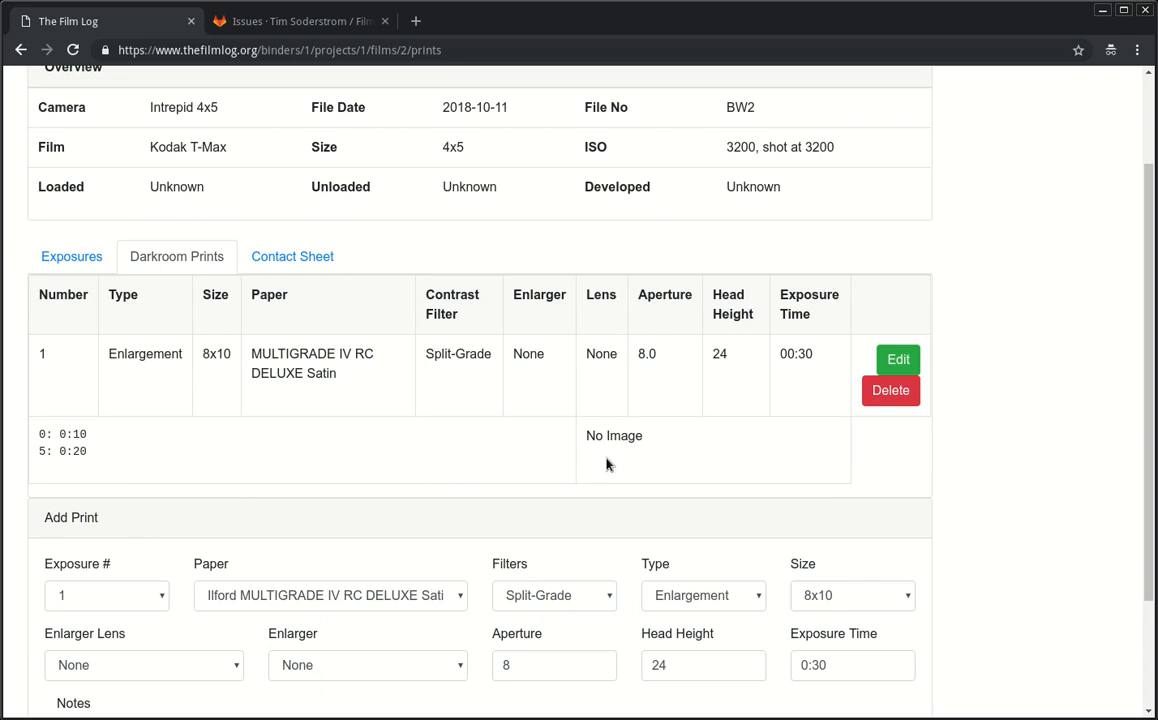
{"action": "left_click", "coordinate": [903, 358]}
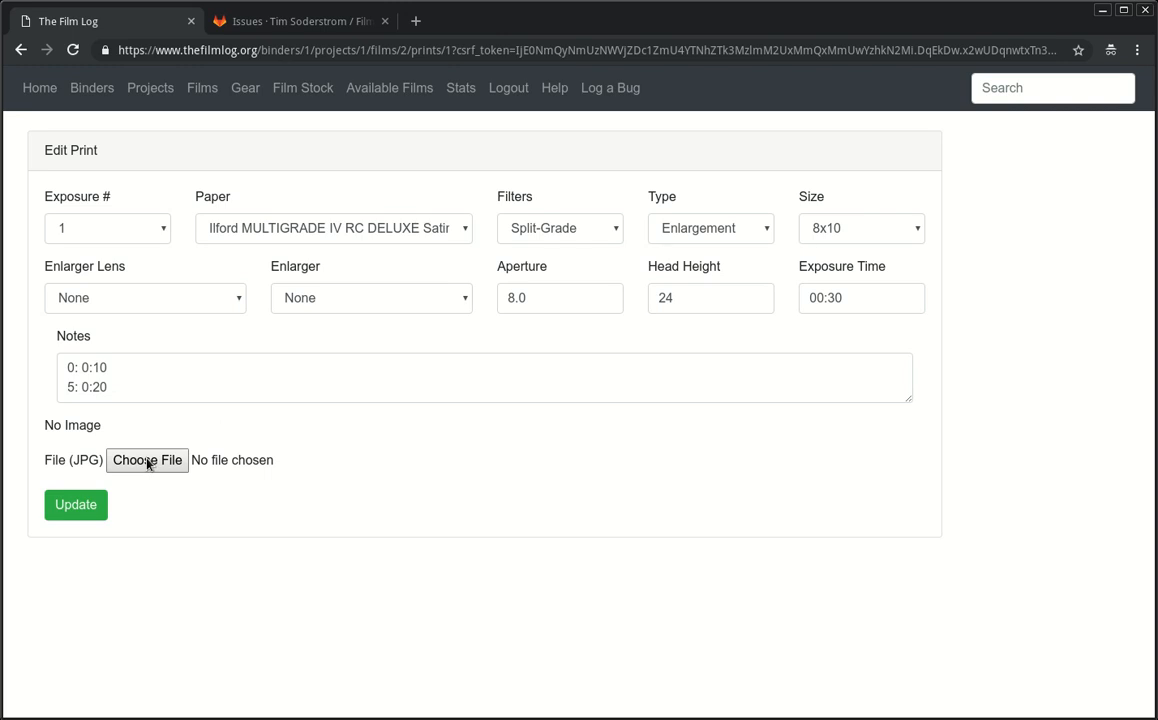
{"action": "key", "text": "alt+Left"}
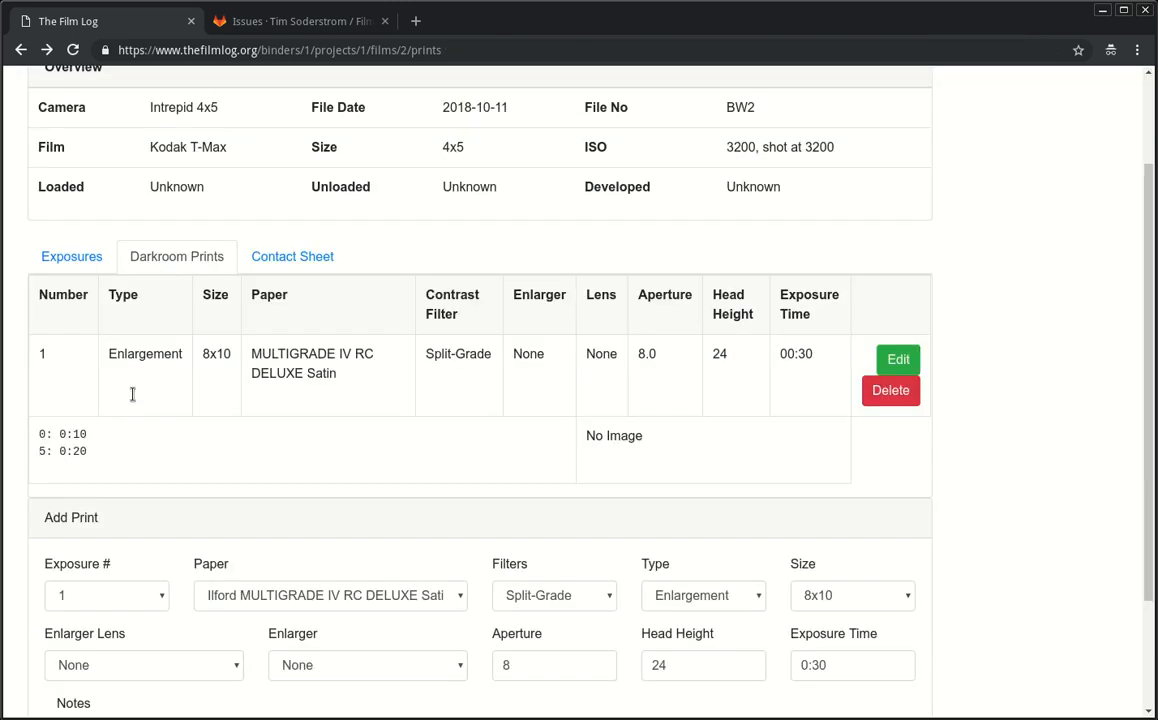
{"action": "scroll", "coordinate": [108, 447], "scroll_direction": "up", "scroll_amount": 3}
{"action": "left_click", "coordinate": [290, 385]}
{"action": "scroll", "coordinate": [443, 545], "scroll_direction": "down", "scroll_amount": 3}
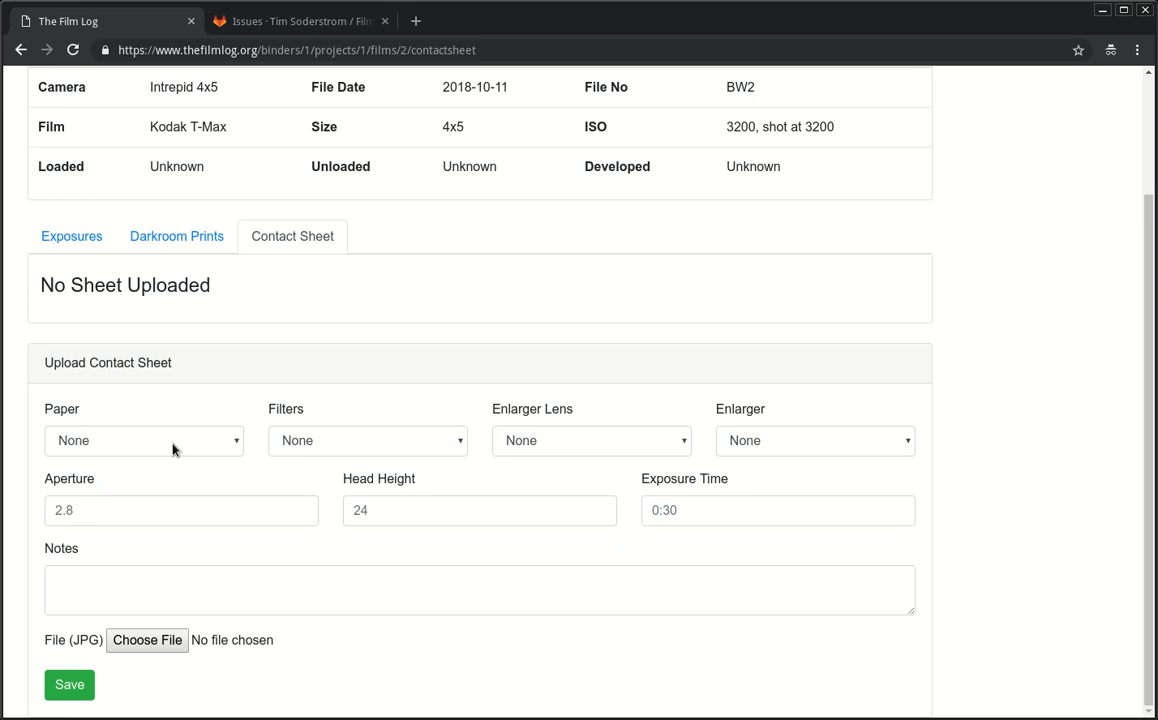
{"action": "scroll", "coordinate": [173, 449], "scroll_direction": "up", "scroll_amount": 3}
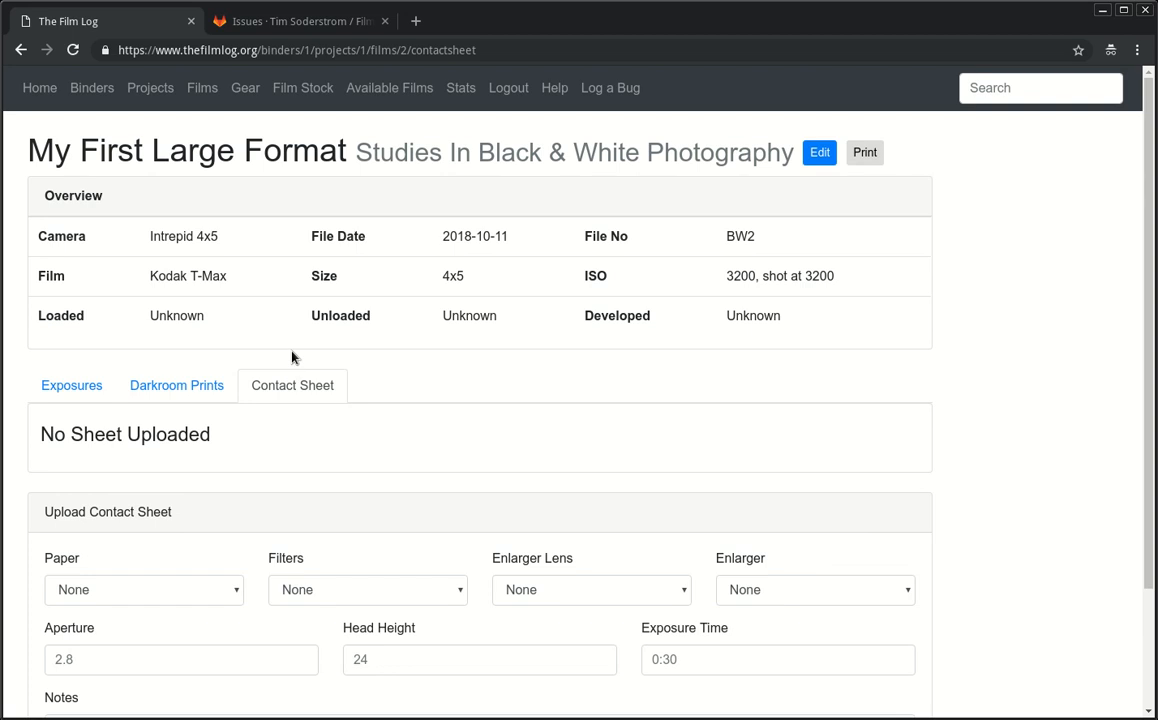
{"action": "left_click", "coordinate": [200, 386]}
{"action": "scroll", "coordinate": [227, 375], "scroll_direction": "down", "scroll_amount": 3}
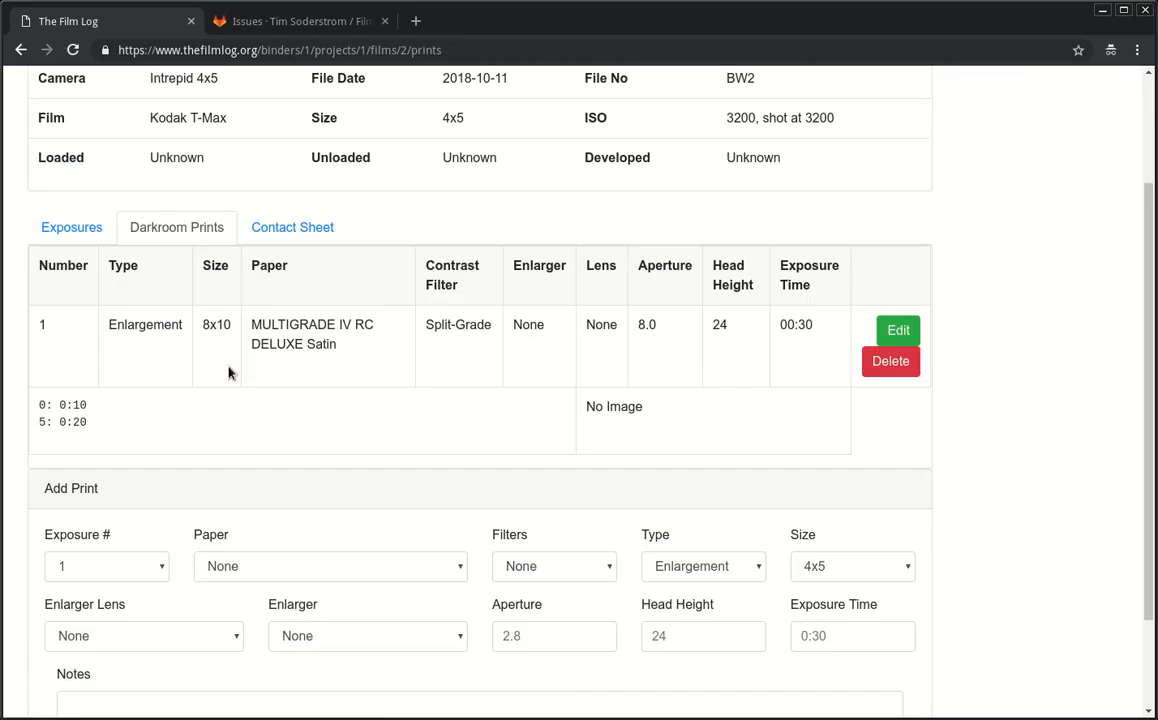
{"action": "scroll", "coordinate": [227, 375], "scroll_direction": "up", "scroll_amount": 3}
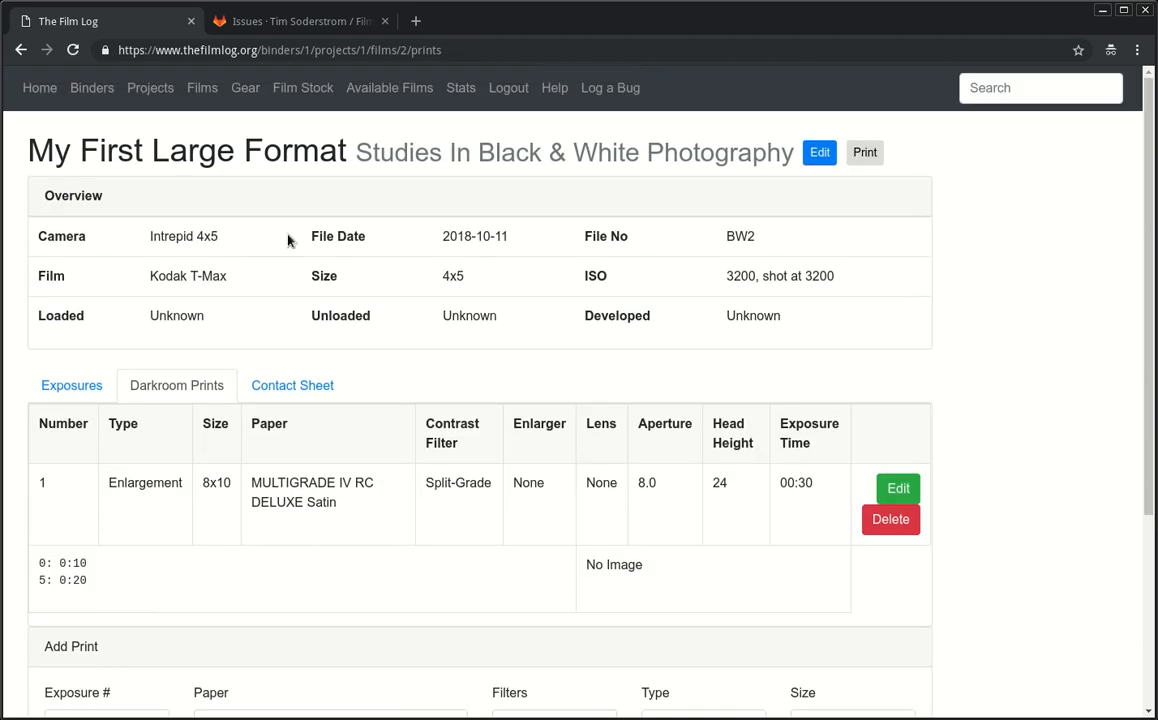
Step: Add 5 rolls of Fuji Velvia 50 in 35mm 36 to film stock
{"action": "left_click", "coordinate": [295, 91]}
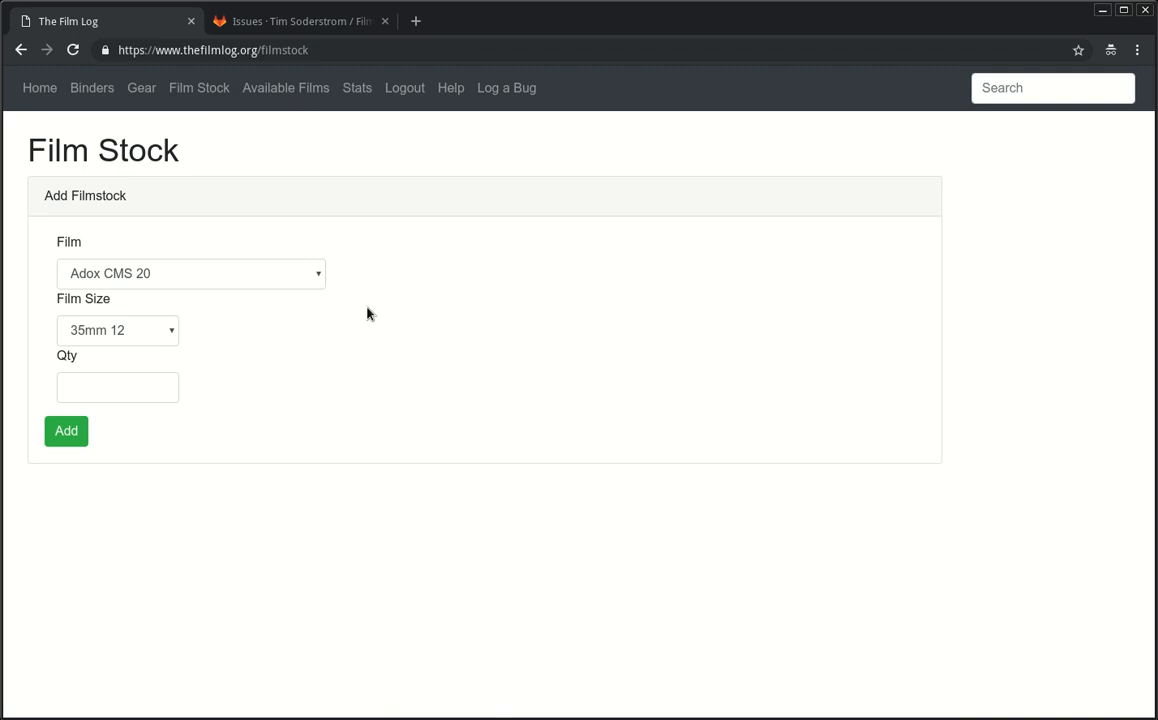
{"action": "left_click", "coordinate": [200, 270]}
{"action": "left_click", "coordinate": [138, 463]}
{"action": "left_click", "coordinate": [123, 332]}
{"action": "key", "text": "Down"}
{"action": "key", "text": "Down"}
{"action": "left_click", "coordinate": [134, 388]}
{"action": "type", "text": "5"}
{"action": "left_click", "coordinate": [58, 443]}
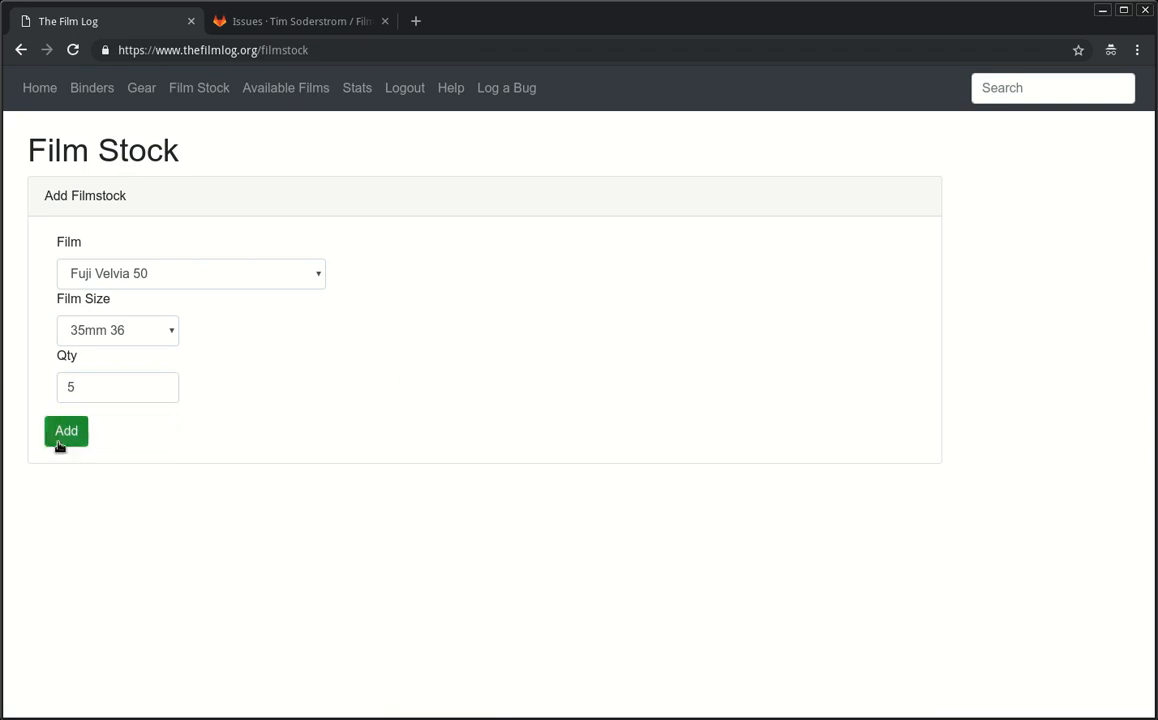
Step: Add 15 sheets of 4x5 Fuji Velvia 50, then raise the 35mm count by one
{"action": "left_click", "coordinate": [238, 418]}
{"action": "left_click", "coordinate": [110, 464]}
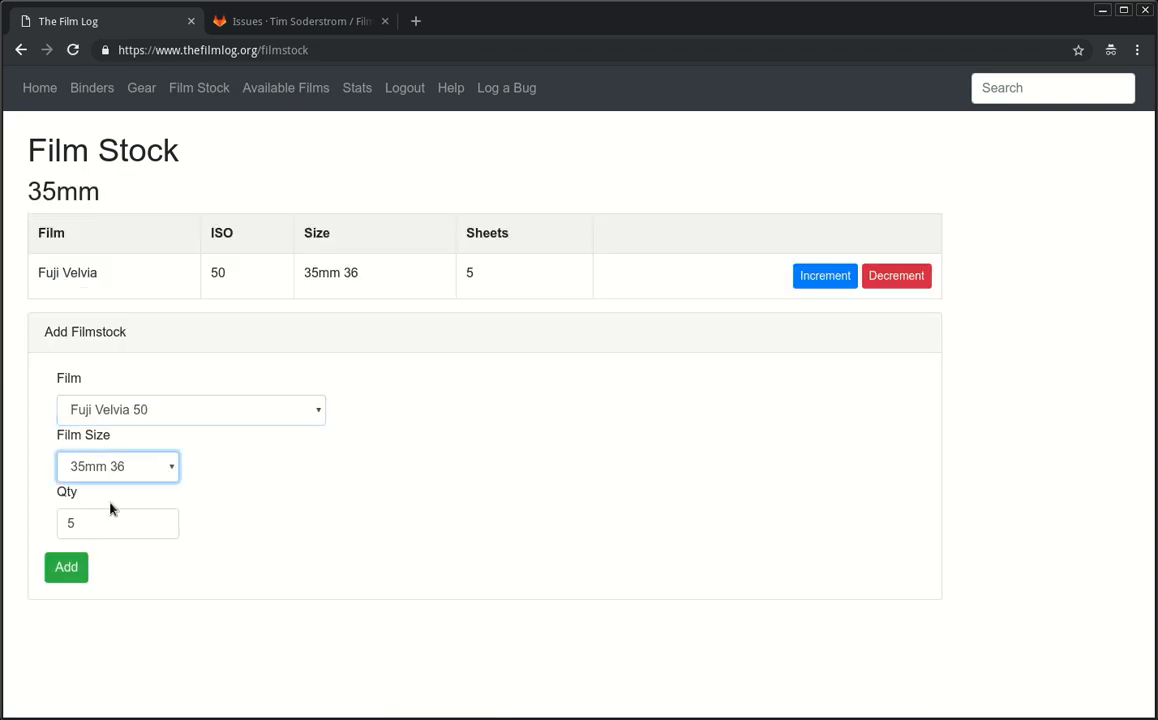
{"action": "key", "text": "Down"}
{"action": "double_click", "coordinate": [96, 537]}
{"action": "type", "text": "15"}
{"action": "left_click", "coordinate": [70, 567]}
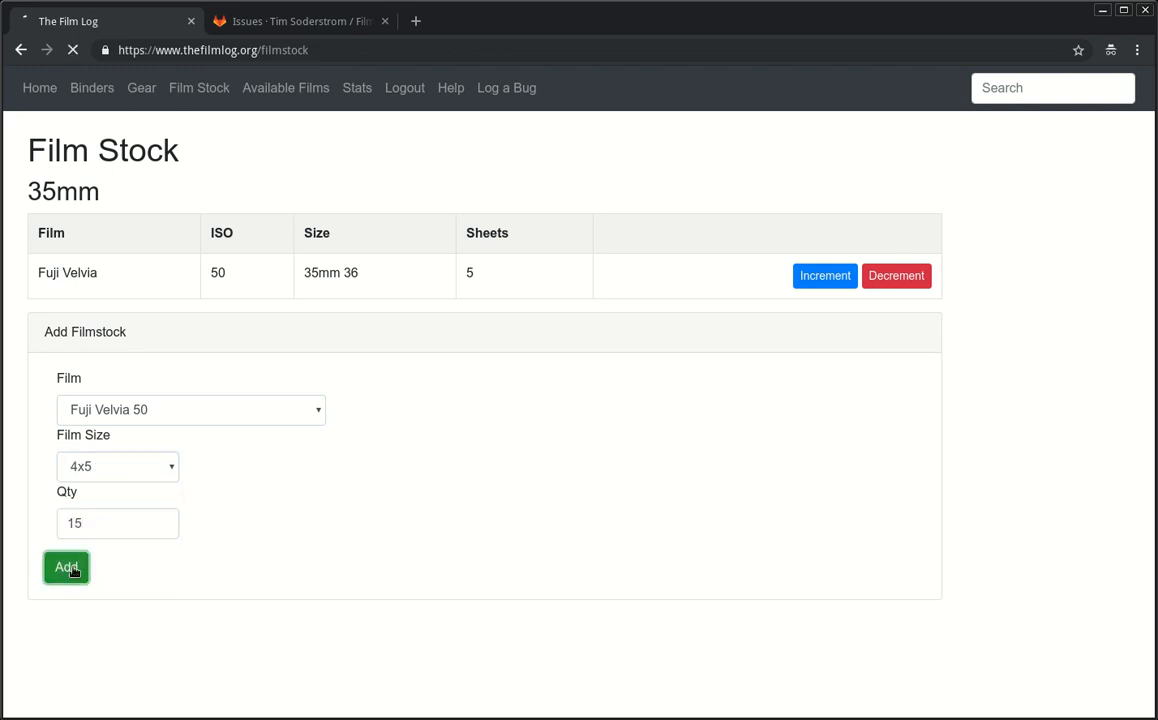
{"action": "left_click", "coordinate": [795, 283]}
Step: Decrement the 35mm Fuji Velvia 50 row twice so its count reads 4
{"action": "left_click", "coordinate": [880, 279]}
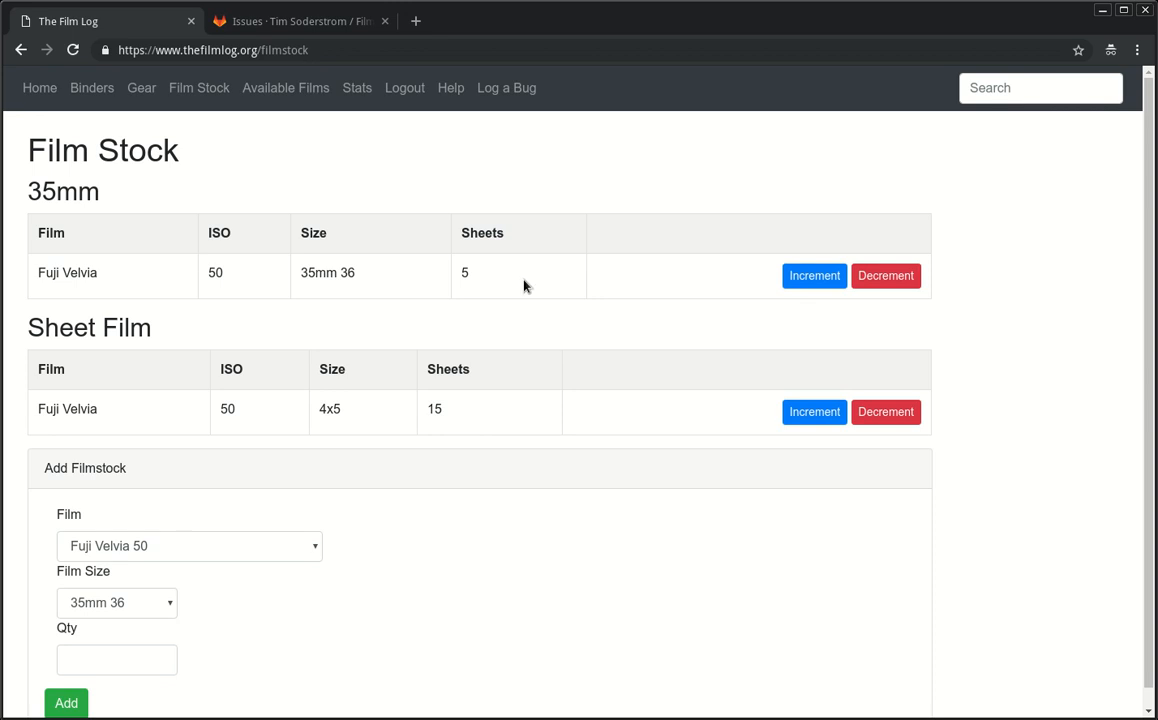
{"action": "triple_click", "coordinate": [330, 273]}
{"action": "left_click", "coordinate": [718, 289]}
{"action": "left_click", "coordinate": [878, 281]}
{"action": "triple_click", "coordinate": [127, 282]}
{"action": "left_click", "coordinate": [500, 290]}
Step: Go to Gear > Enlargers and set the new enlarger's light source to Incandescent
{"action": "left_click", "coordinate": [141, 88]}
{"action": "left_click", "coordinate": [88, 212]}
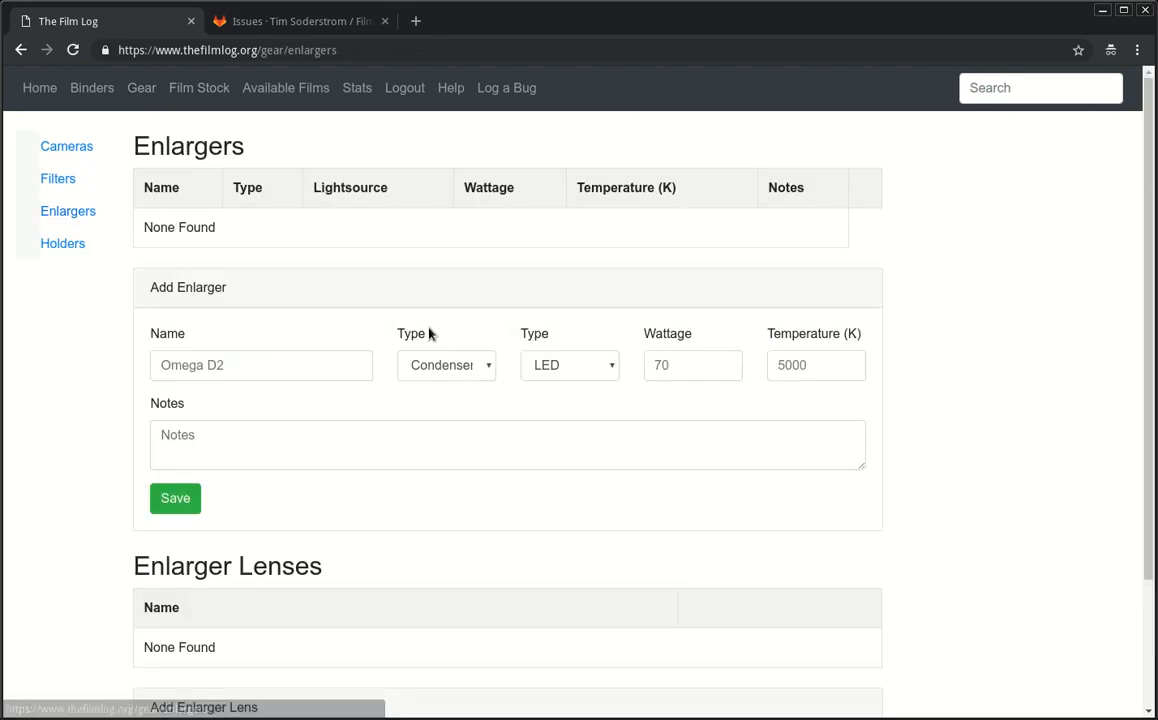
{"action": "scroll", "coordinate": [429, 463], "scroll_direction": "down", "scroll_amount": 3}
{"action": "scroll", "coordinate": [425, 456], "scroll_direction": "up", "scroll_amount": 3}
{"action": "scroll", "coordinate": [425, 456], "scroll_direction": "down", "scroll_amount": 3}
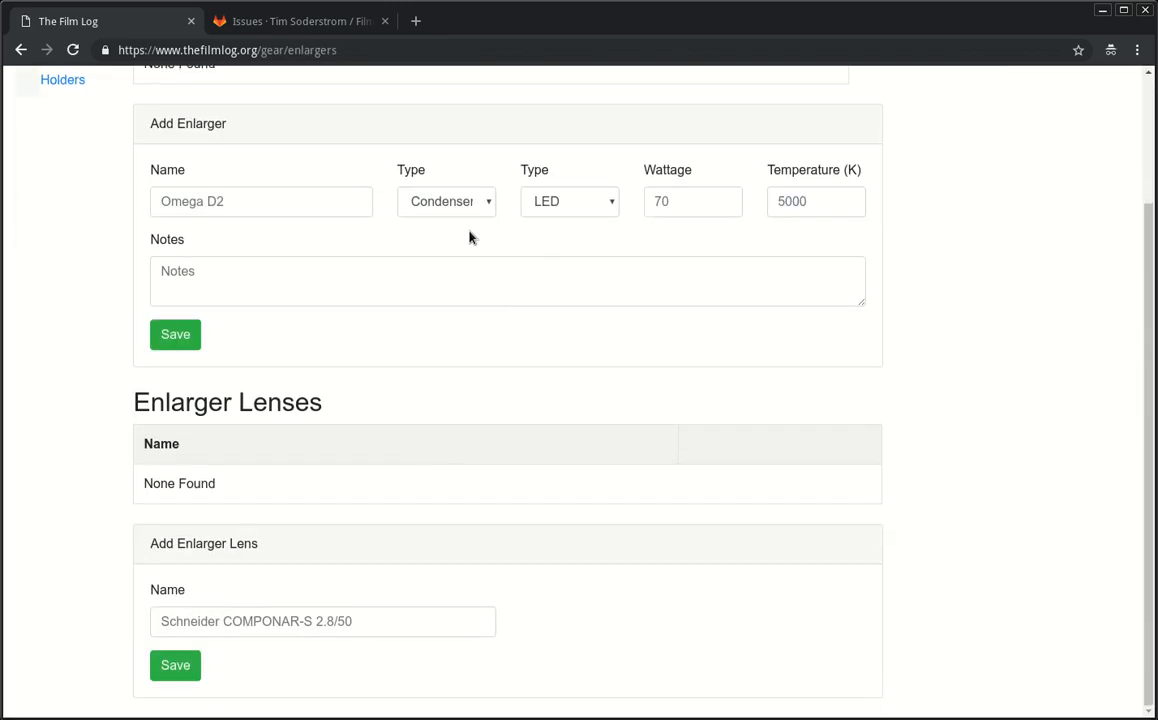
{"action": "left_click", "coordinate": [573, 207]}
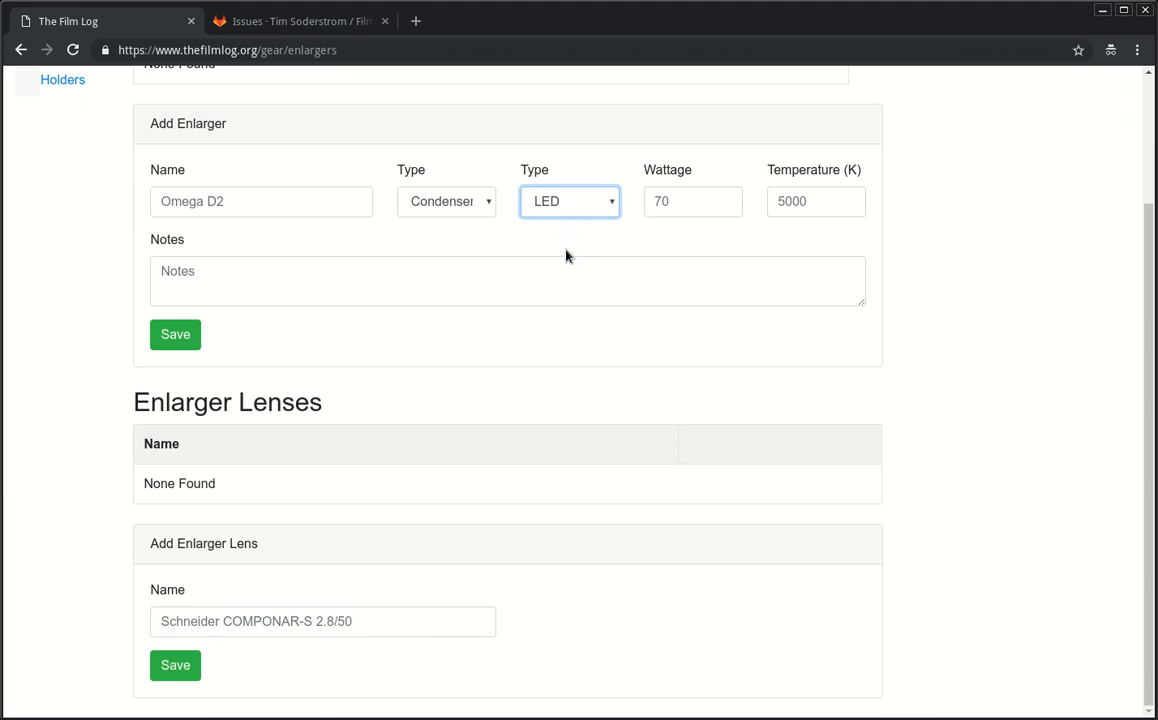
{"action": "left_click", "coordinate": [562, 238]}
Step: Look over the Add Enlarger type, wattage and name fields without saving any values
{"action": "left_click", "coordinate": [425, 200]}
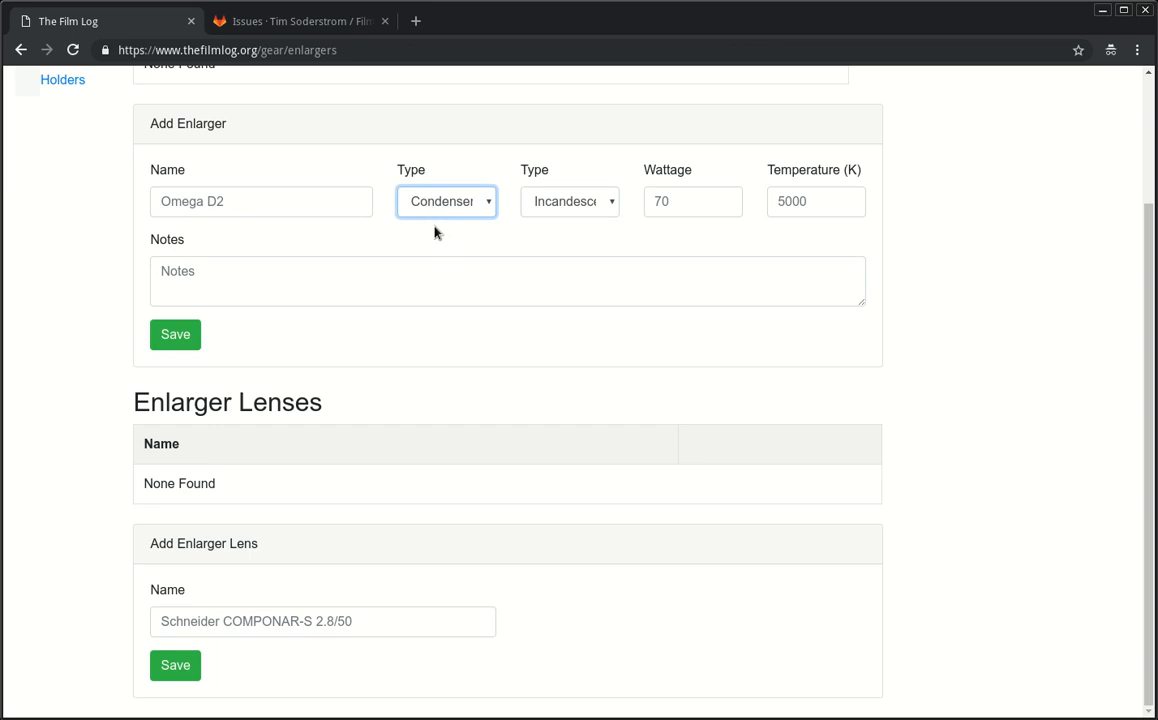
{"action": "scroll", "coordinate": [400, 250], "scroll_direction": "up", "scroll_amount": 3}
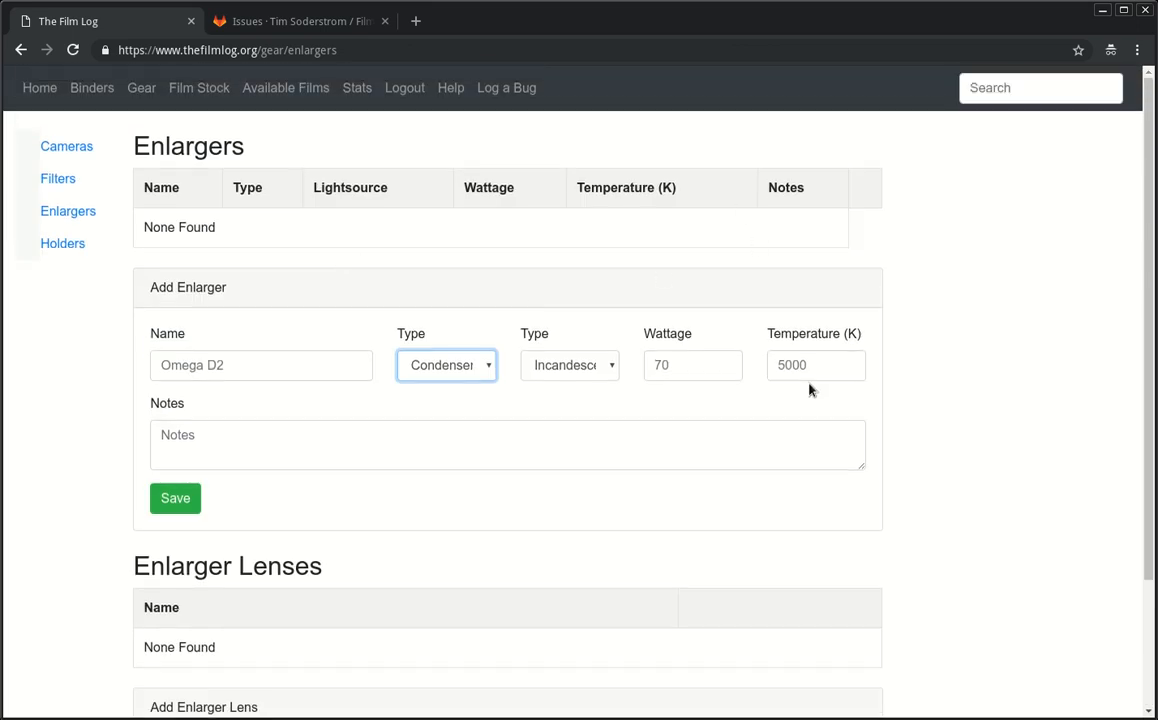
{"action": "left_click", "coordinate": [700, 362]}
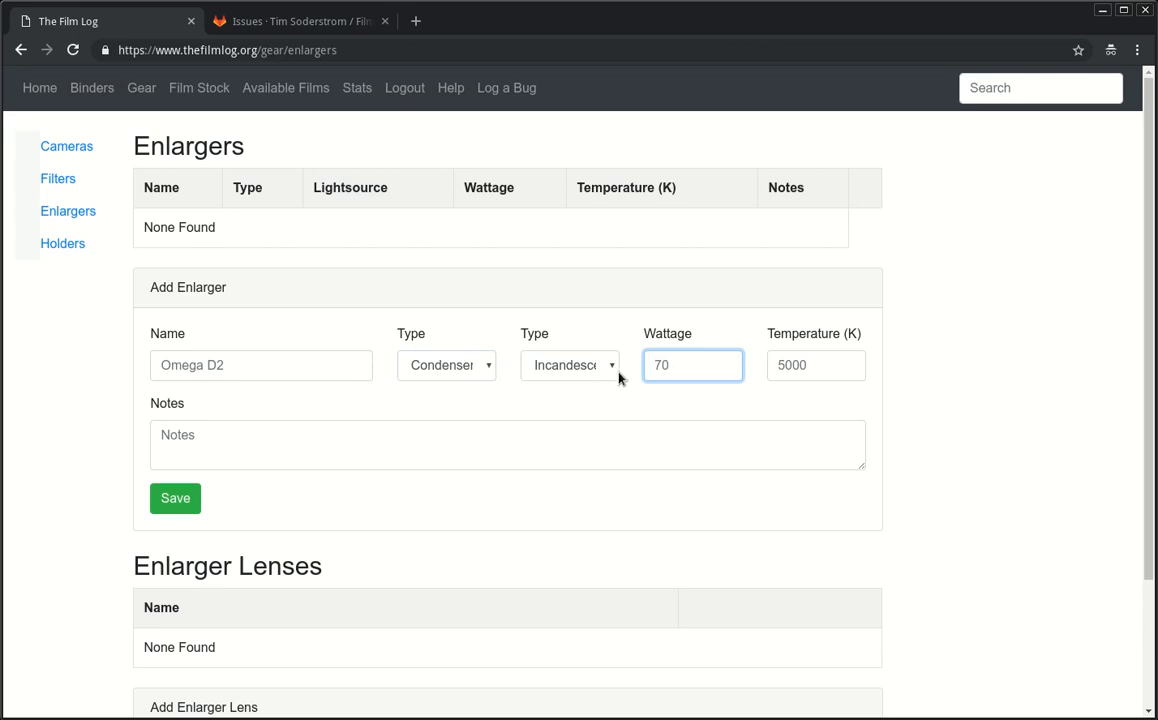
{"action": "double_click", "coordinate": [656, 342]}
{"action": "left_click", "coordinate": [675, 364]}
{"action": "left_click", "coordinate": [291, 356]}
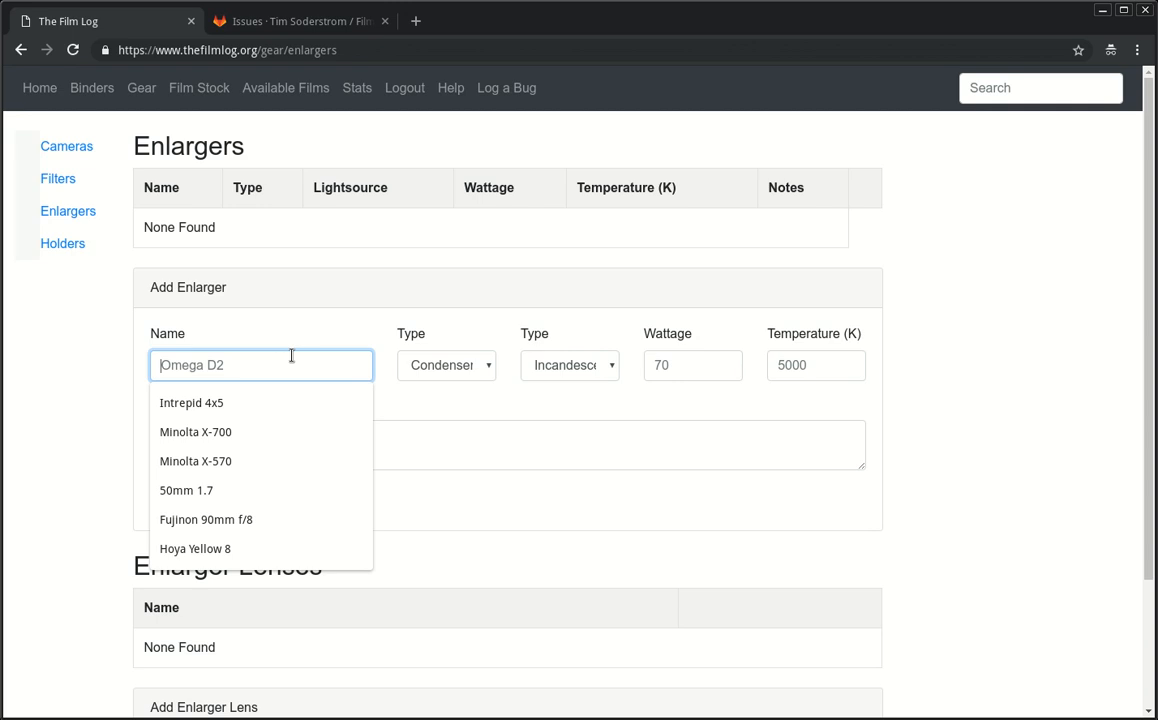
{"action": "scroll", "coordinate": [620, 505], "scroll_direction": "down", "scroll_amount": 2}
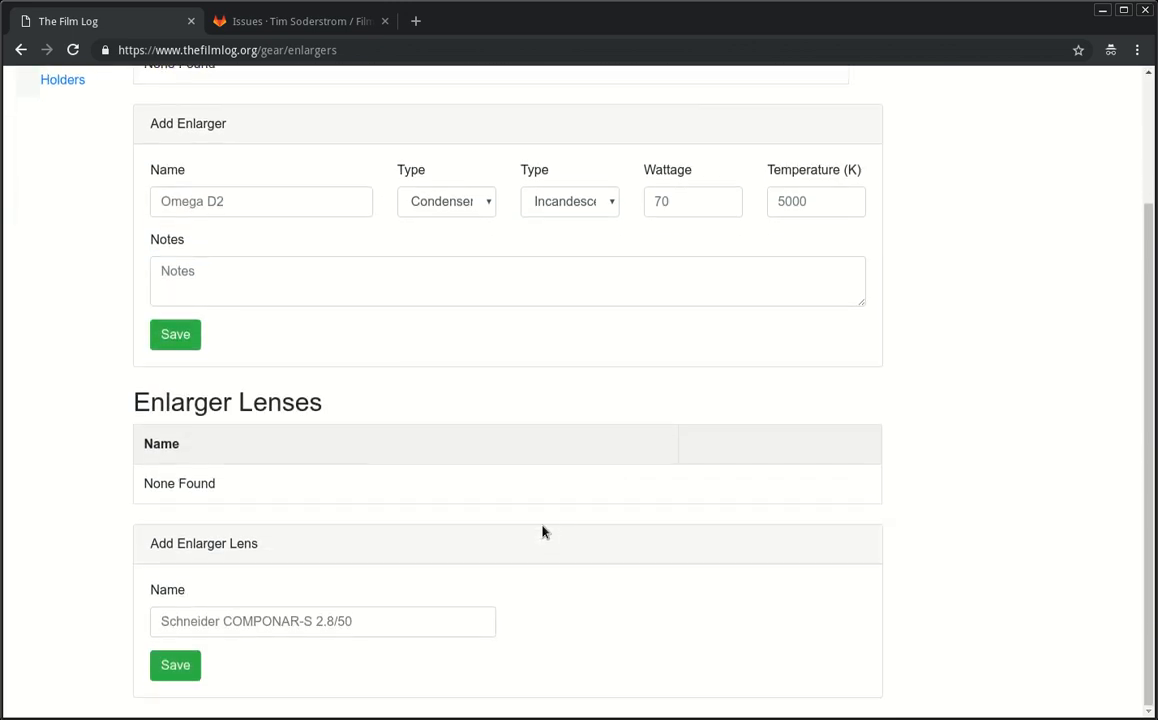
{"action": "left_click", "coordinate": [395, 625]}
{"action": "left_click", "coordinate": [866, 600]}
{"action": "scroll", "coordinate": [300, 460], "scroll_direction": "up", "scroll_amount": 3}
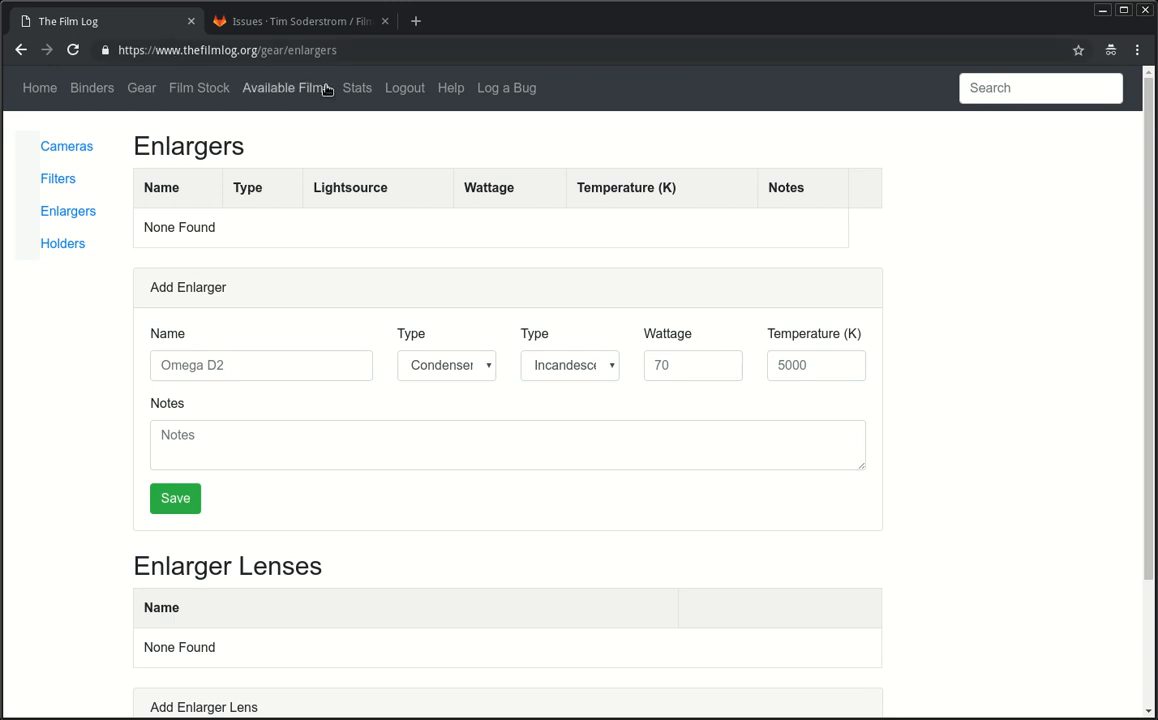
Step: Open the FilmLog GitLab issues in a new tab, view its master repository files, then return to The Film Log
{"action": "middle_click", "coordinate": [527, 91]}
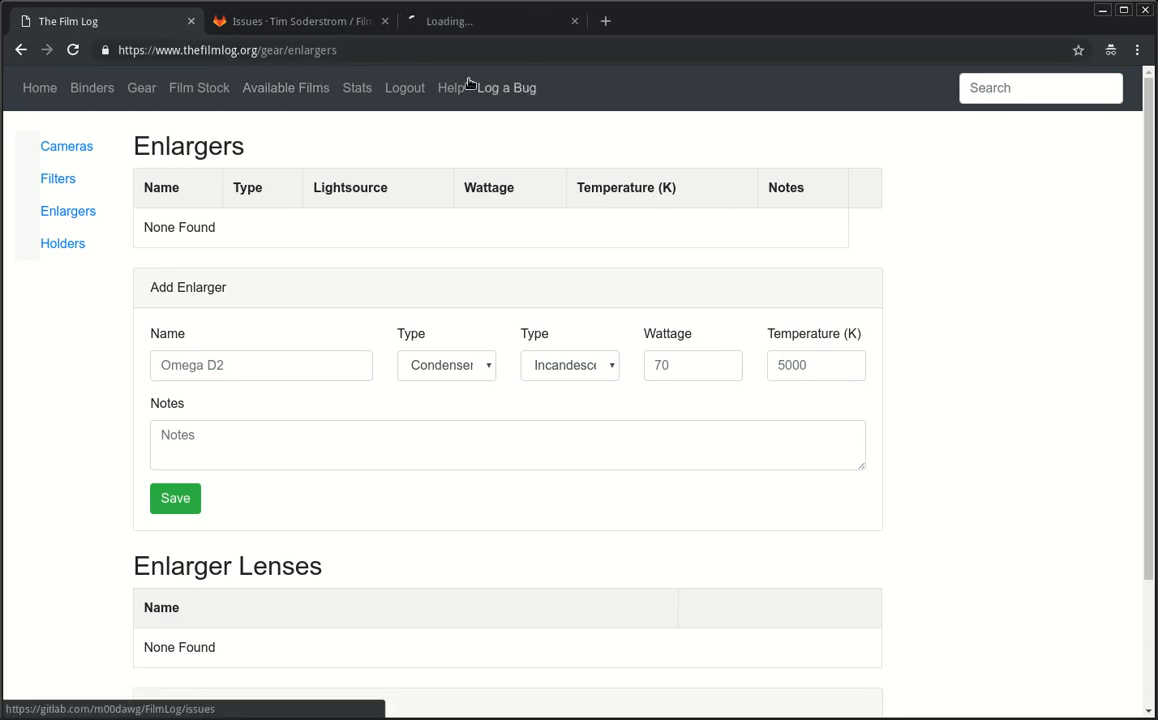
{"action": "left_click", "coordinate": [487, 24]}
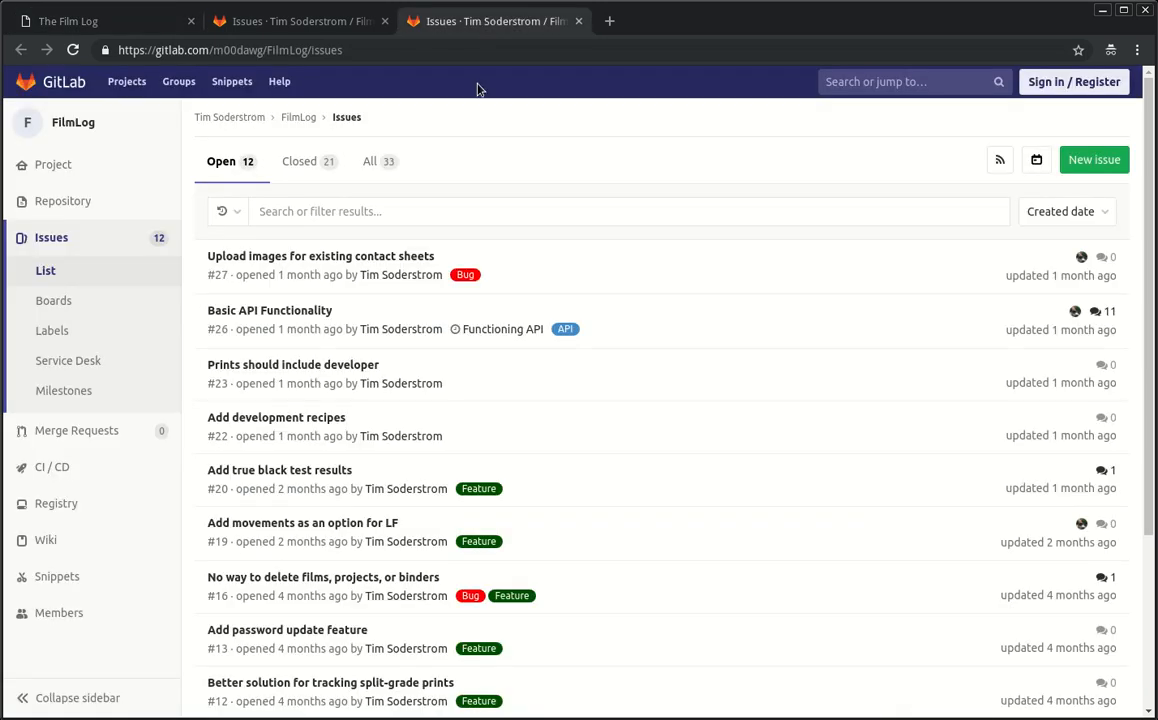
{"action": "mouse_move", "coordinate": [104, 178]}
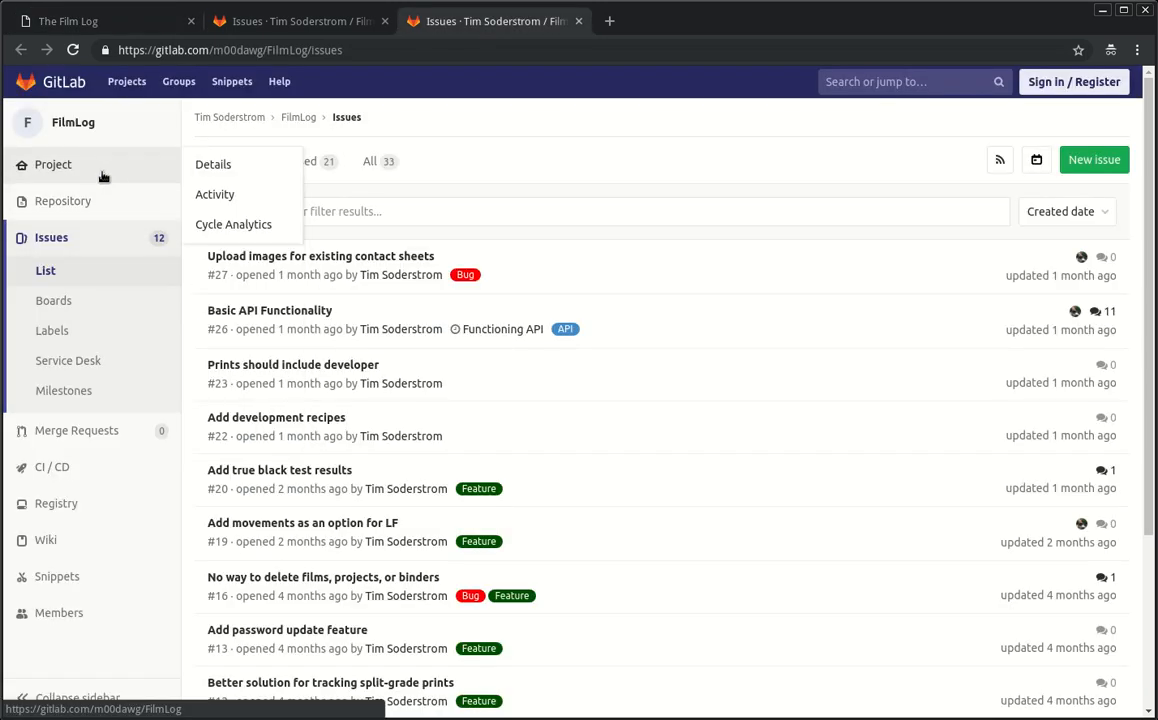
{"action": "left_click", "coordinate": [94, 188]}
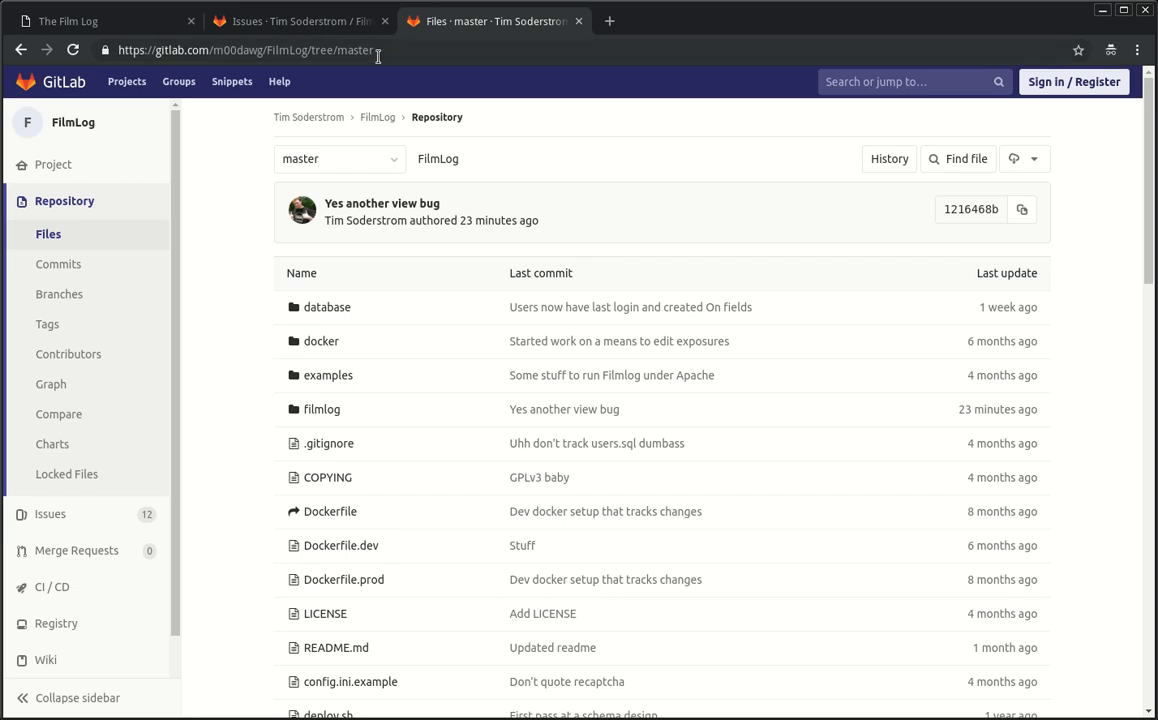
{"action": "left_click", "coordinate": [85, 23]}
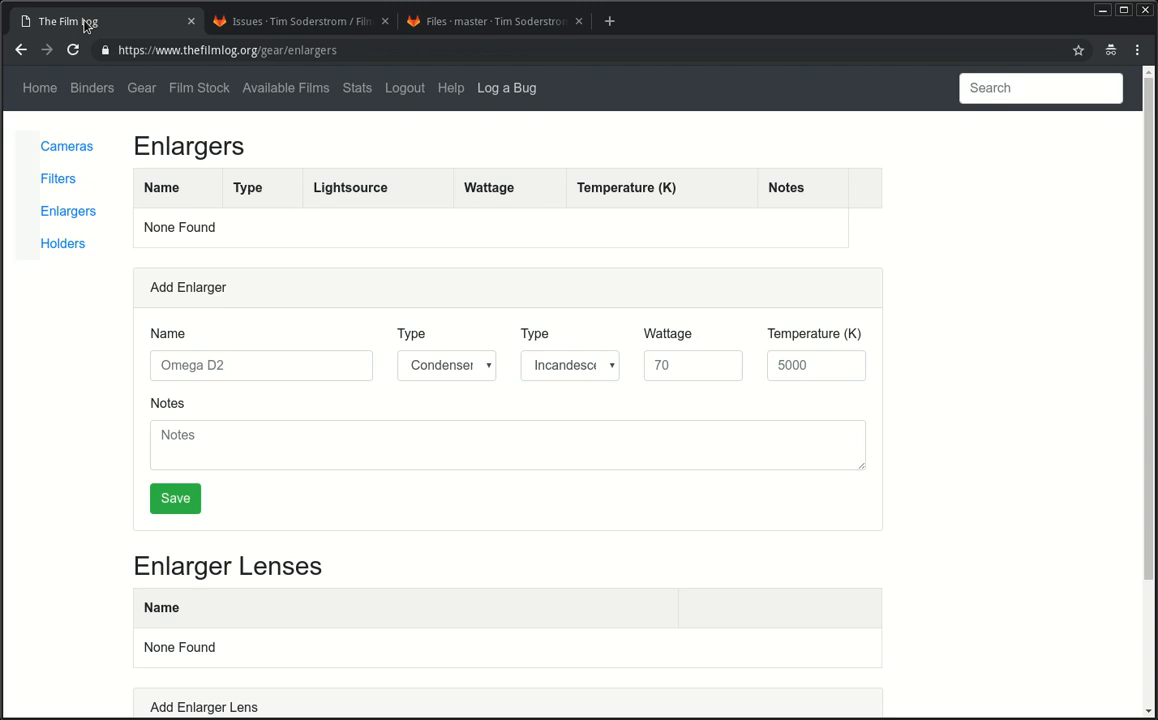
Step: Go to the Binders page, which lists the 2018 binder
{"action": "left_click", "coordinate": [100, 87]}
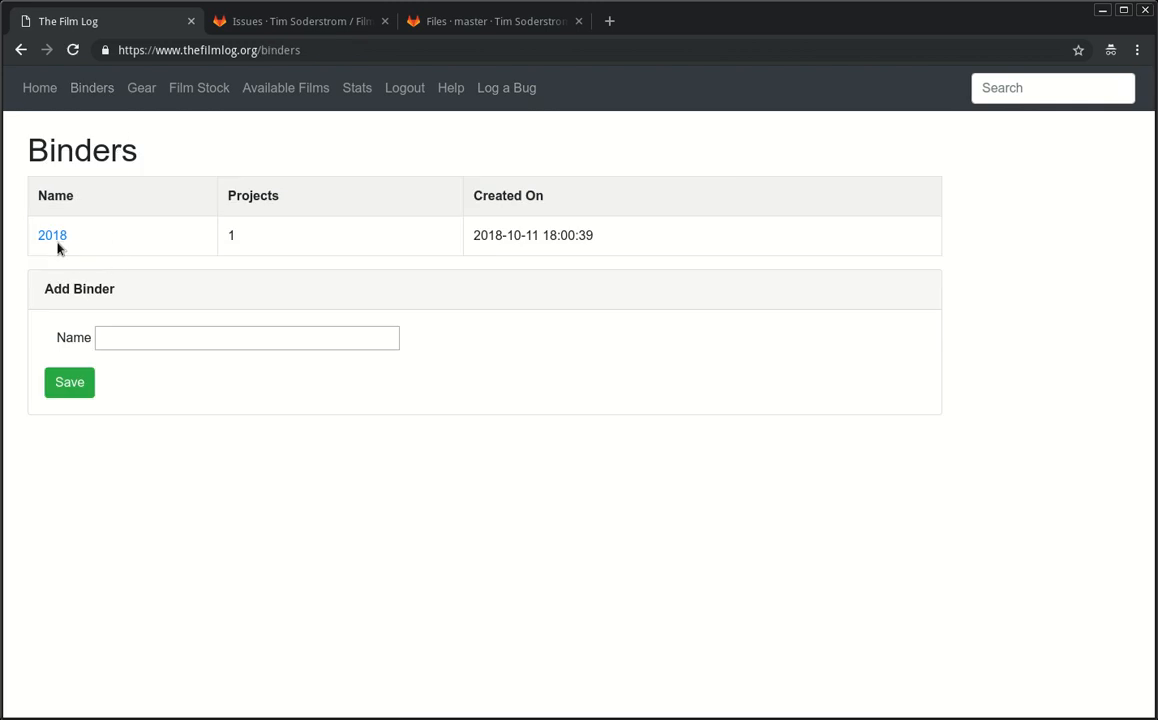
Step: Navigate via 2018 and Studies In Black & White Photography to the My First Roll page
{"action": "left_click", "coordinate": [52, 238]}
{"action": "left_click", "coordinate": [50, 238]}
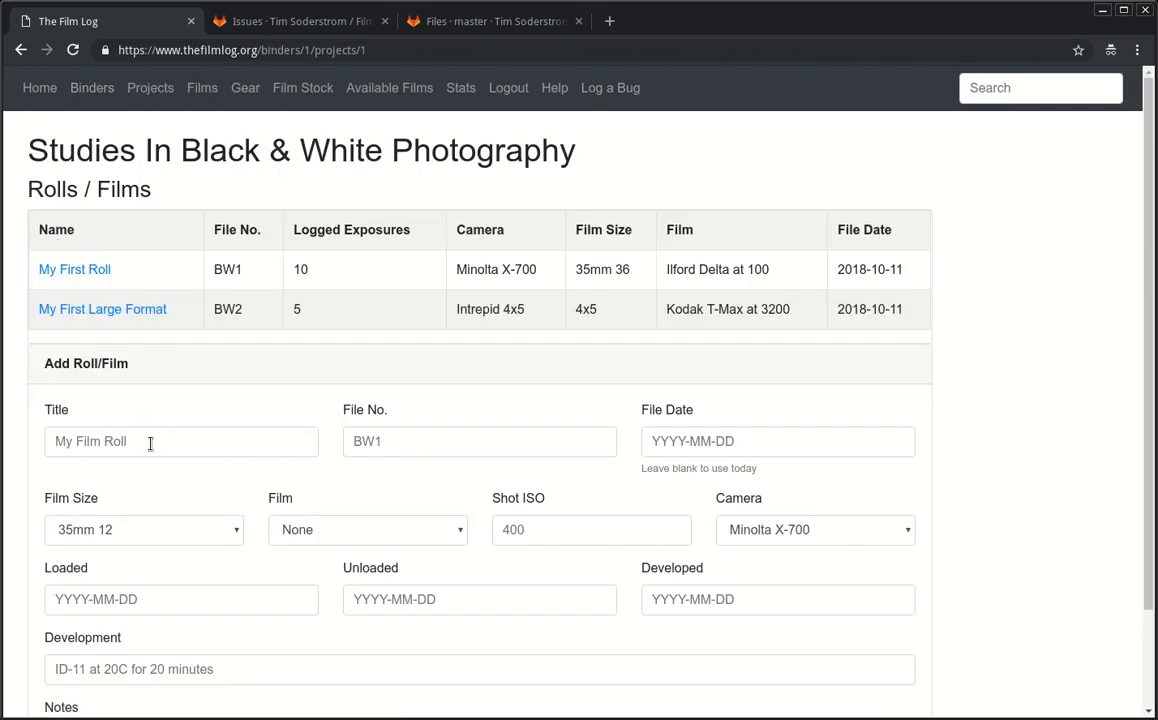
{"action": "left_click", "coordinate": [74, 268]}
Step: Submit exposure number 11 in the Add Exposure form, triggering the Something Broke error
{"action": "scroll", "coordinate": [95, 470], "scroll_direction": "down", "scroll_amount": 3}
{"action": "scroll", "coordinate": [110, 510], "scroll_direction": "down", "scroll_amount": 3}
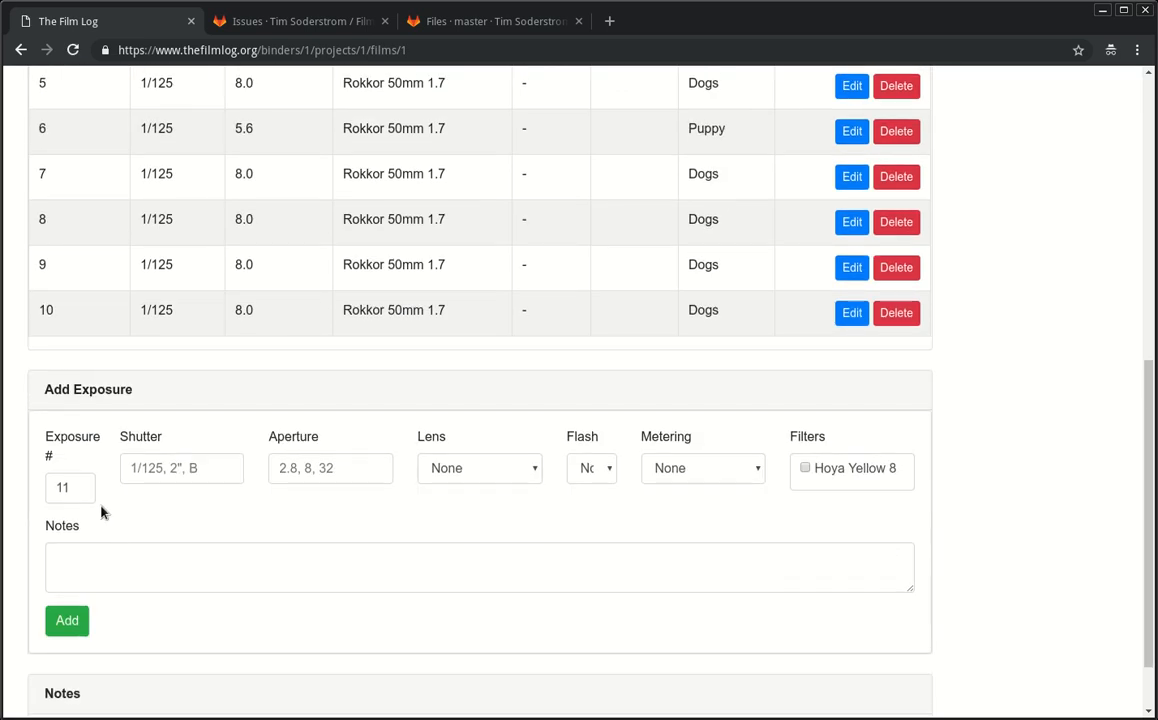
{"action": "double_click", "coordinate": [84, 483]}
{"action": "key", "text": "Return"}
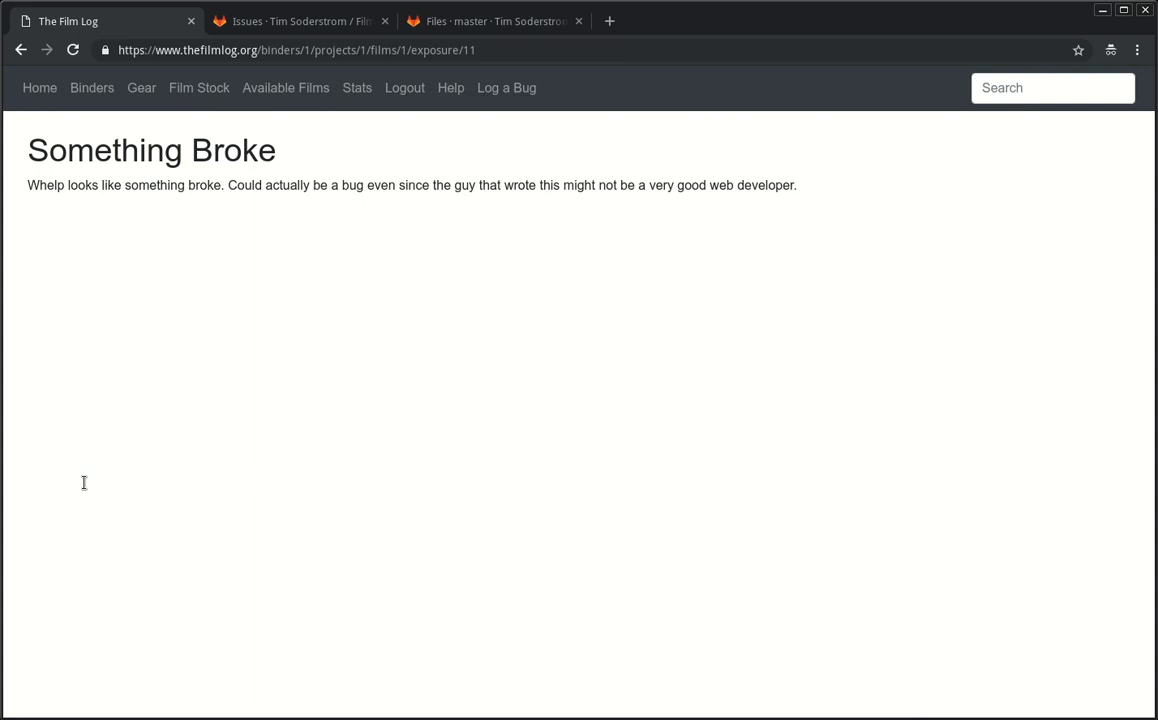
Step: Go back from the exposure 11 error page toward the My First Roll page
{"action": "key", "text": "alt+Left"}
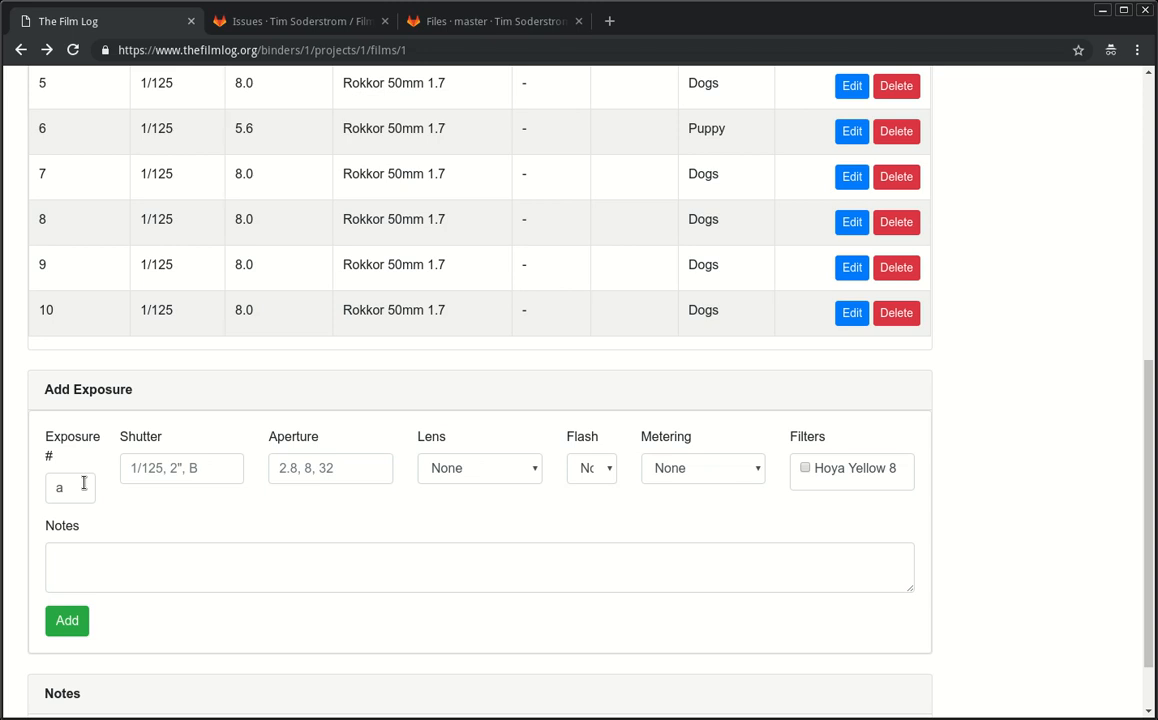
{"action": "scroll", "coordinate": [84, 483], "scroll_direction": "up", "scroll_amount": 6}
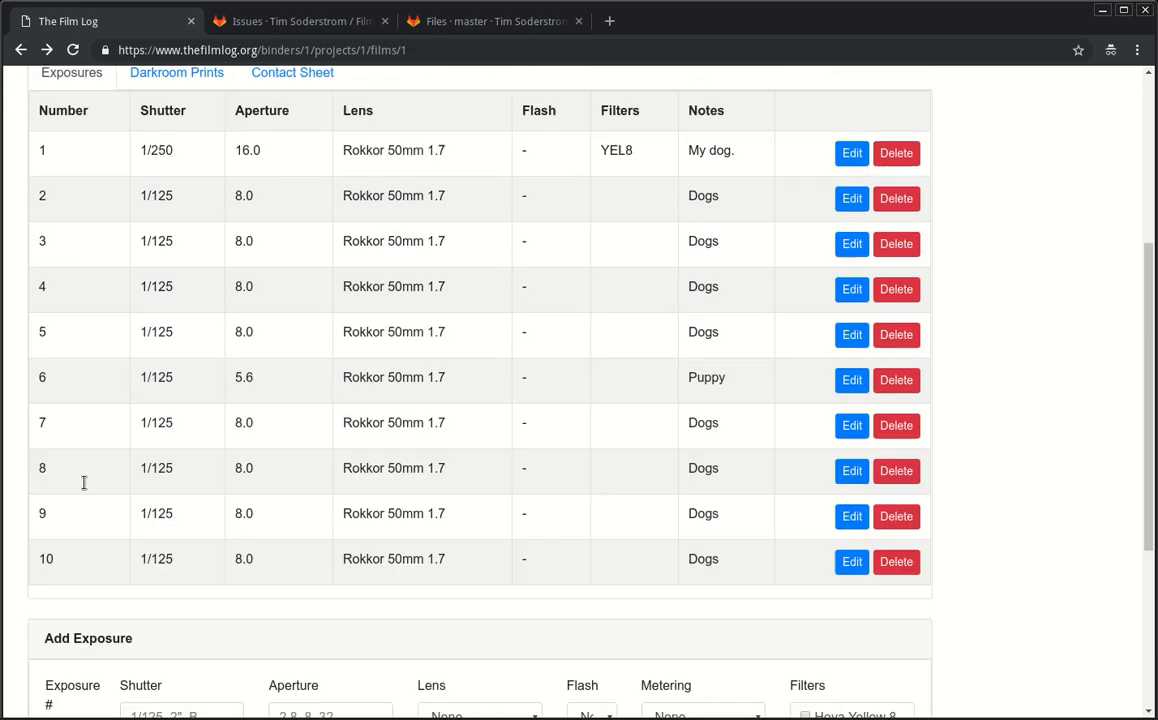